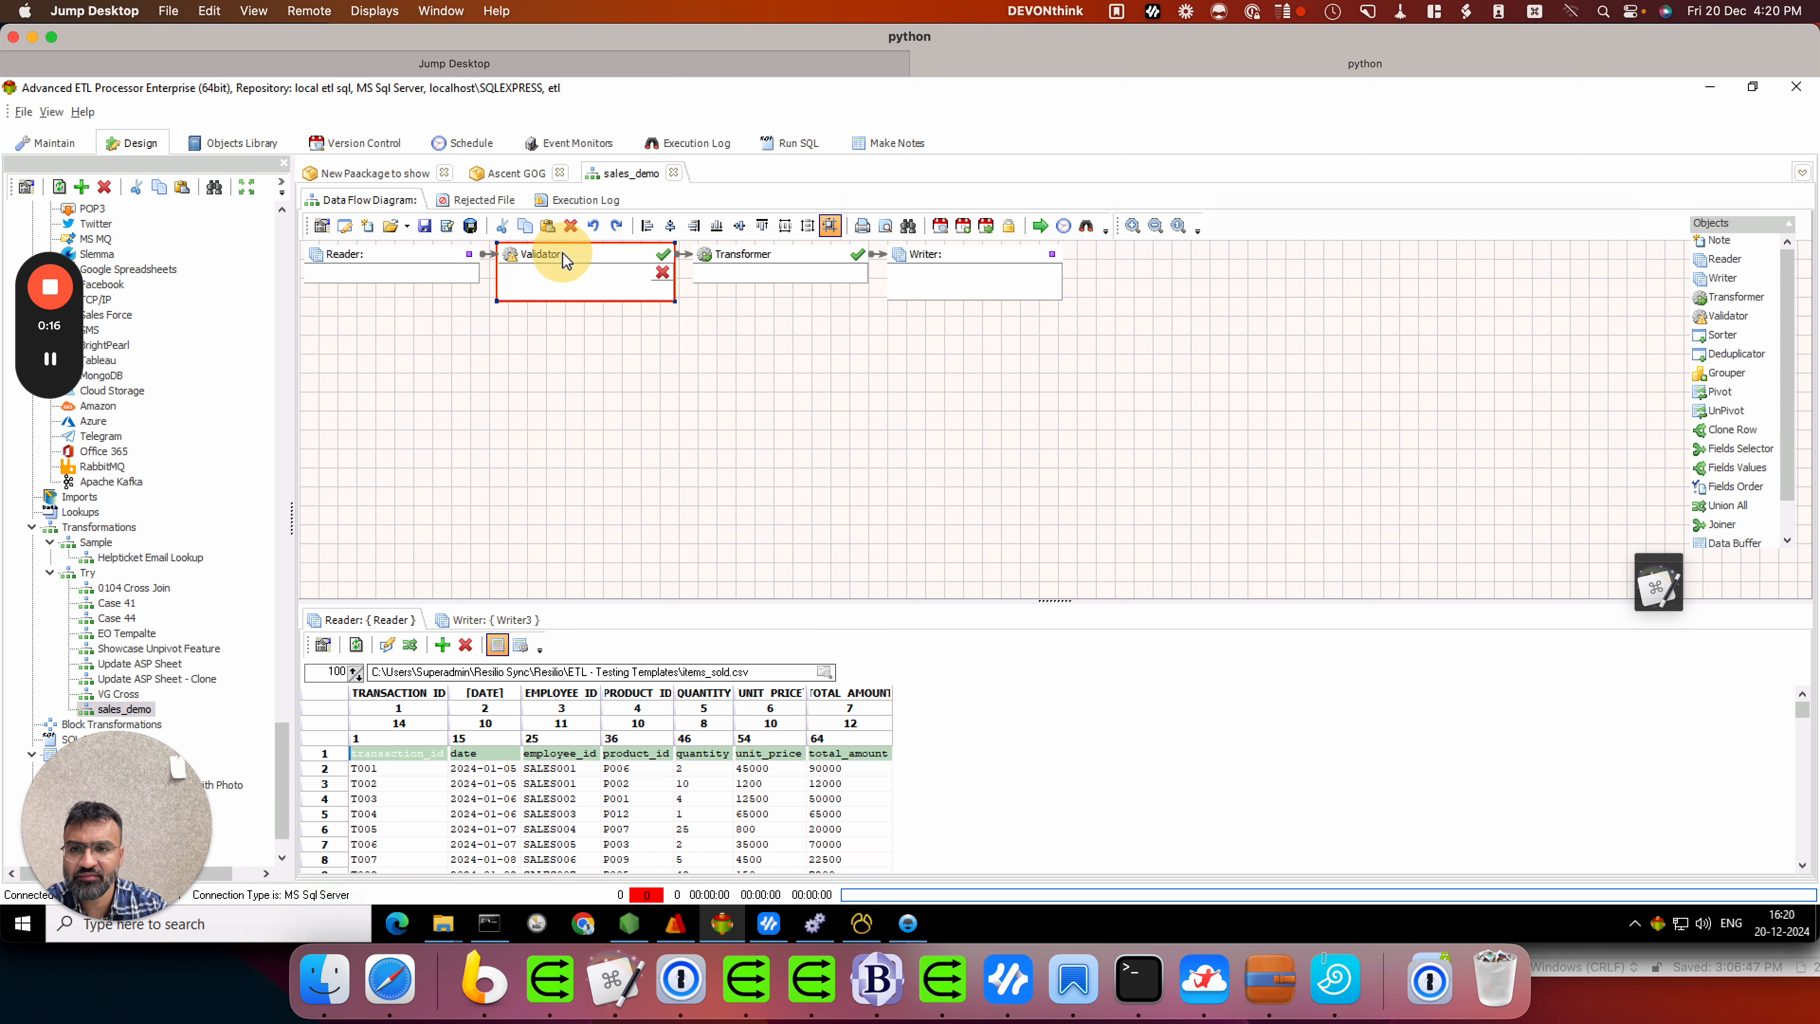
Step: Delete the Validator from the data flow and browse the Reader's sample data rows
right_click(563, 253)
left_click(659, 381)
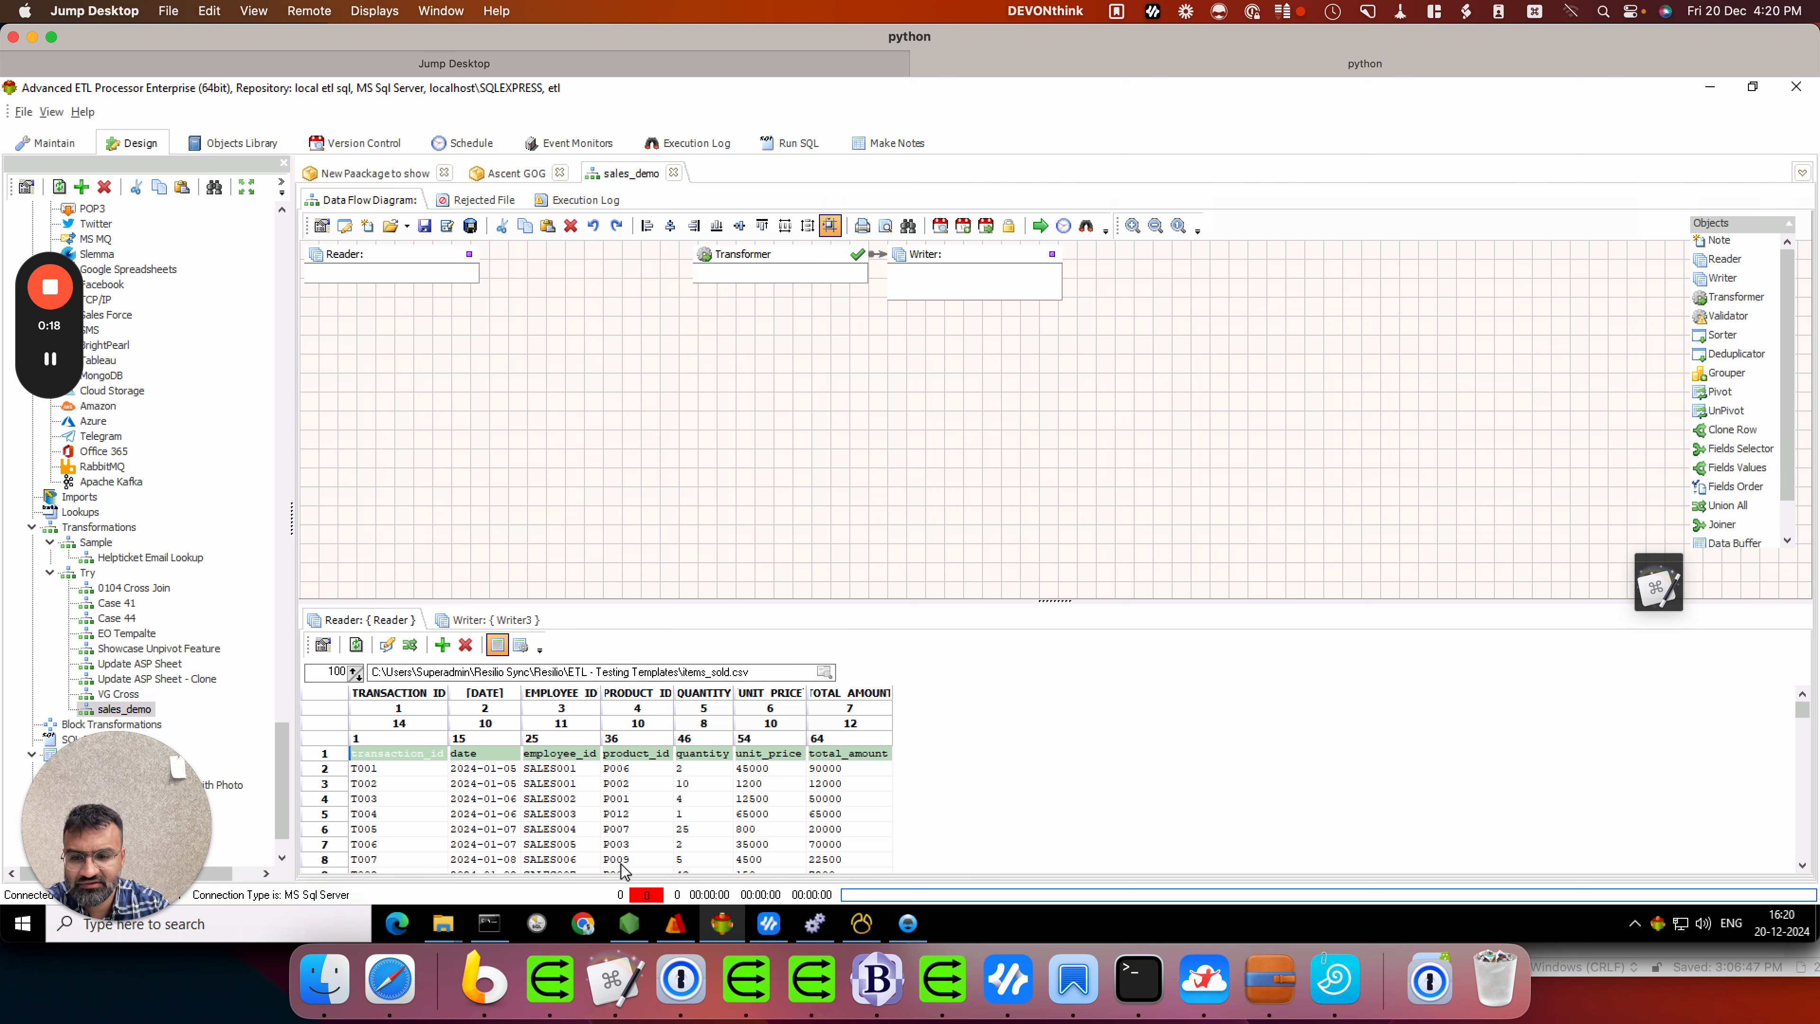
scroll(601, 805, "down", 17)
scroll(601, 804, "down", 20)
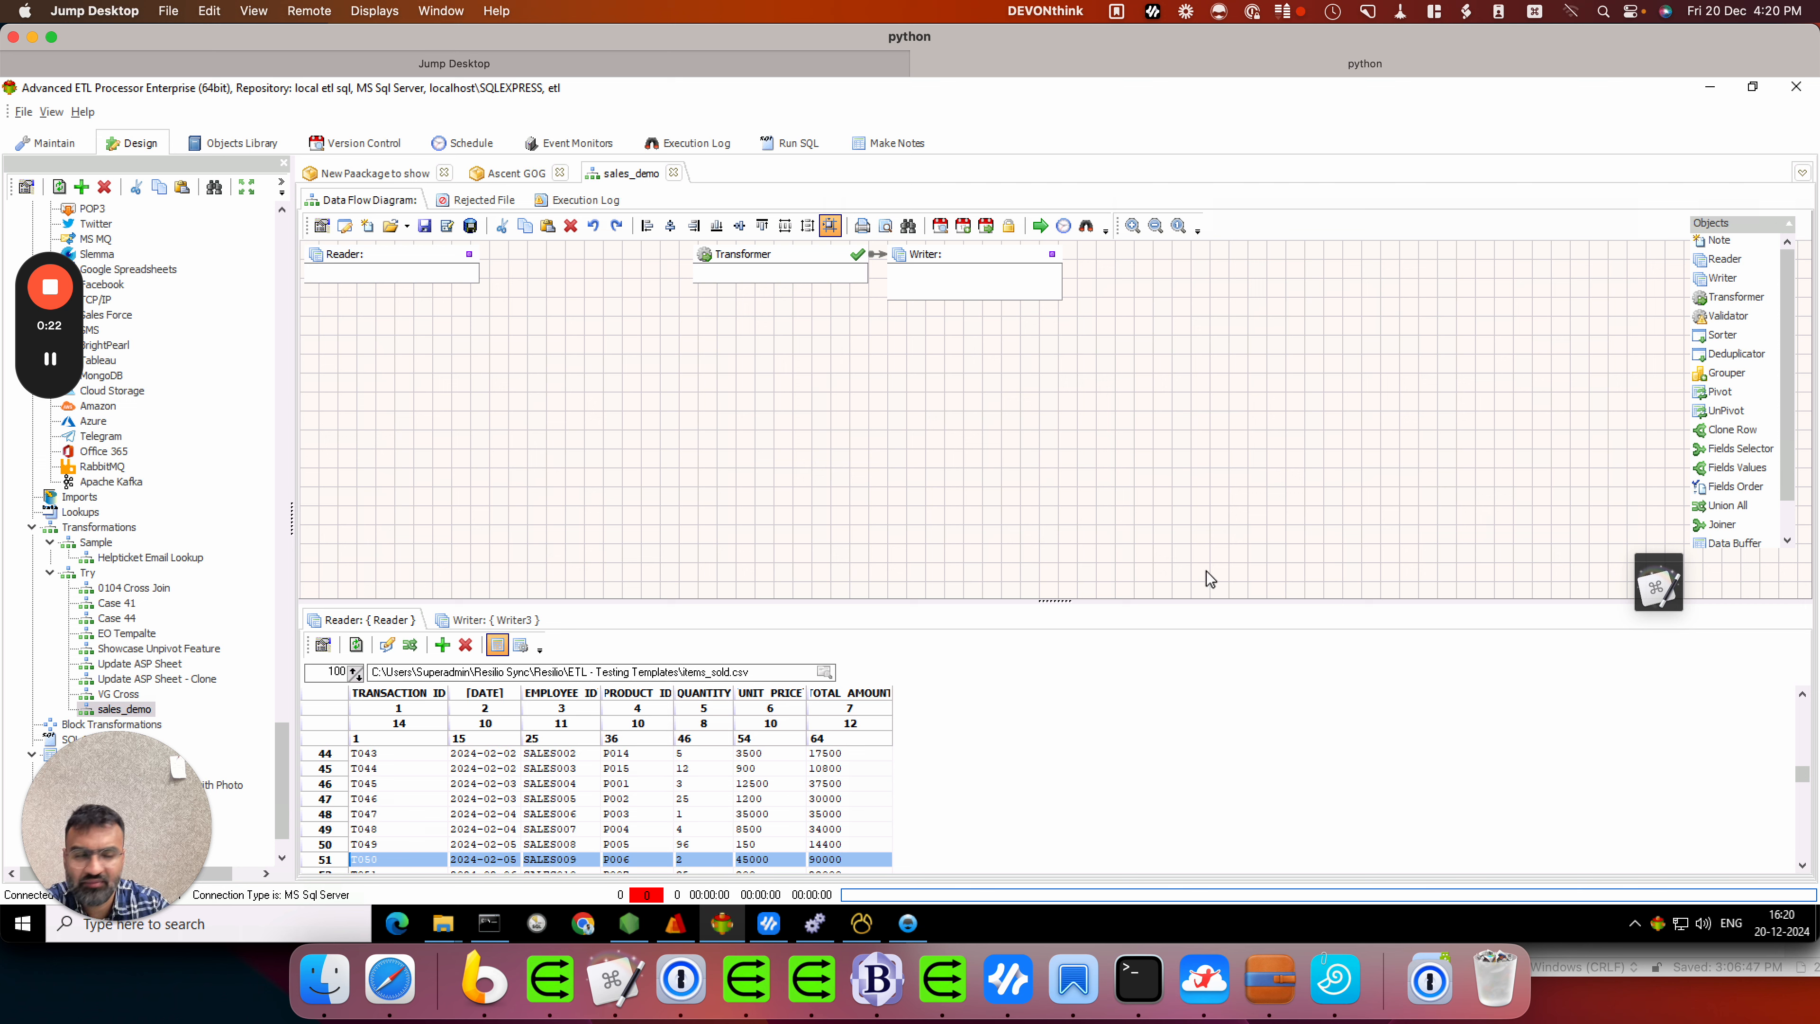
Step: Add a Sorter to the data flow below the Reader and connect the Reader to it
left_click_drag(1719, 335, 501, 330)
left_click_drag(469, 253, 516, 341)
Step: Configure the Sorter to sort by EMPLOYEE_ID with field order 1
double_click(543, 340)
left_click(644, 412)
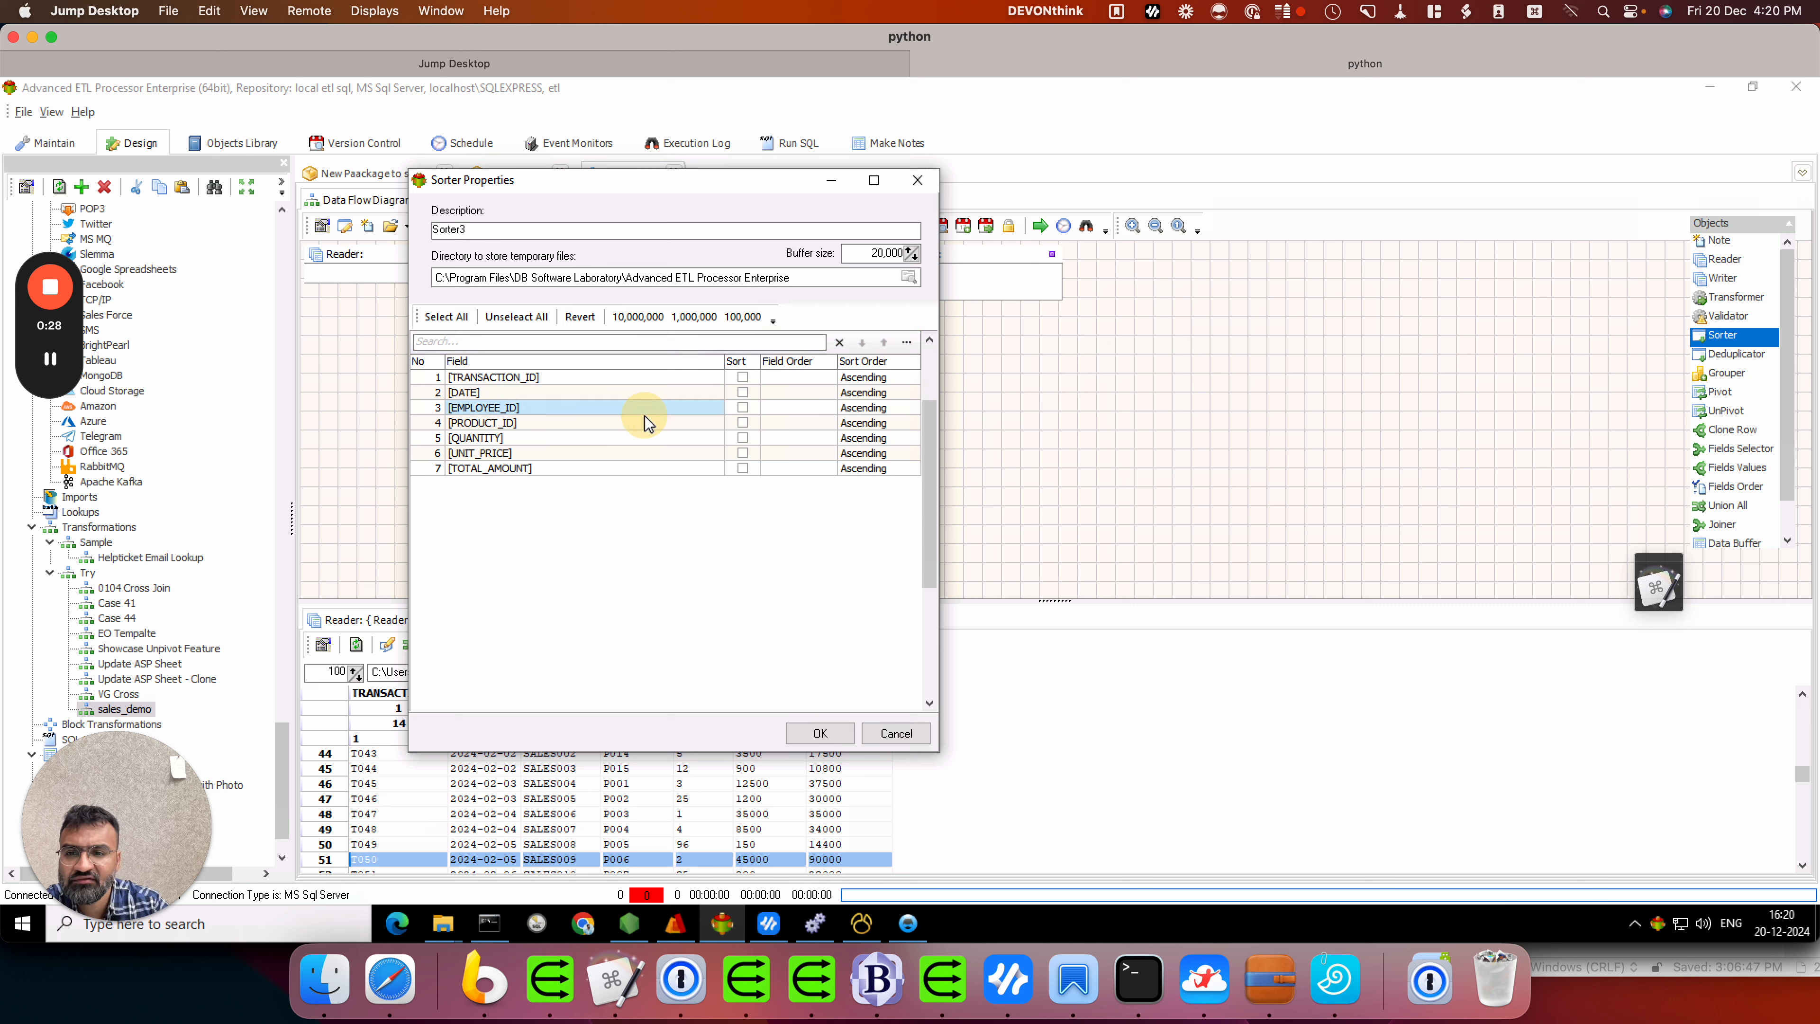
left_click(743, 407)
left_click(786, 409)
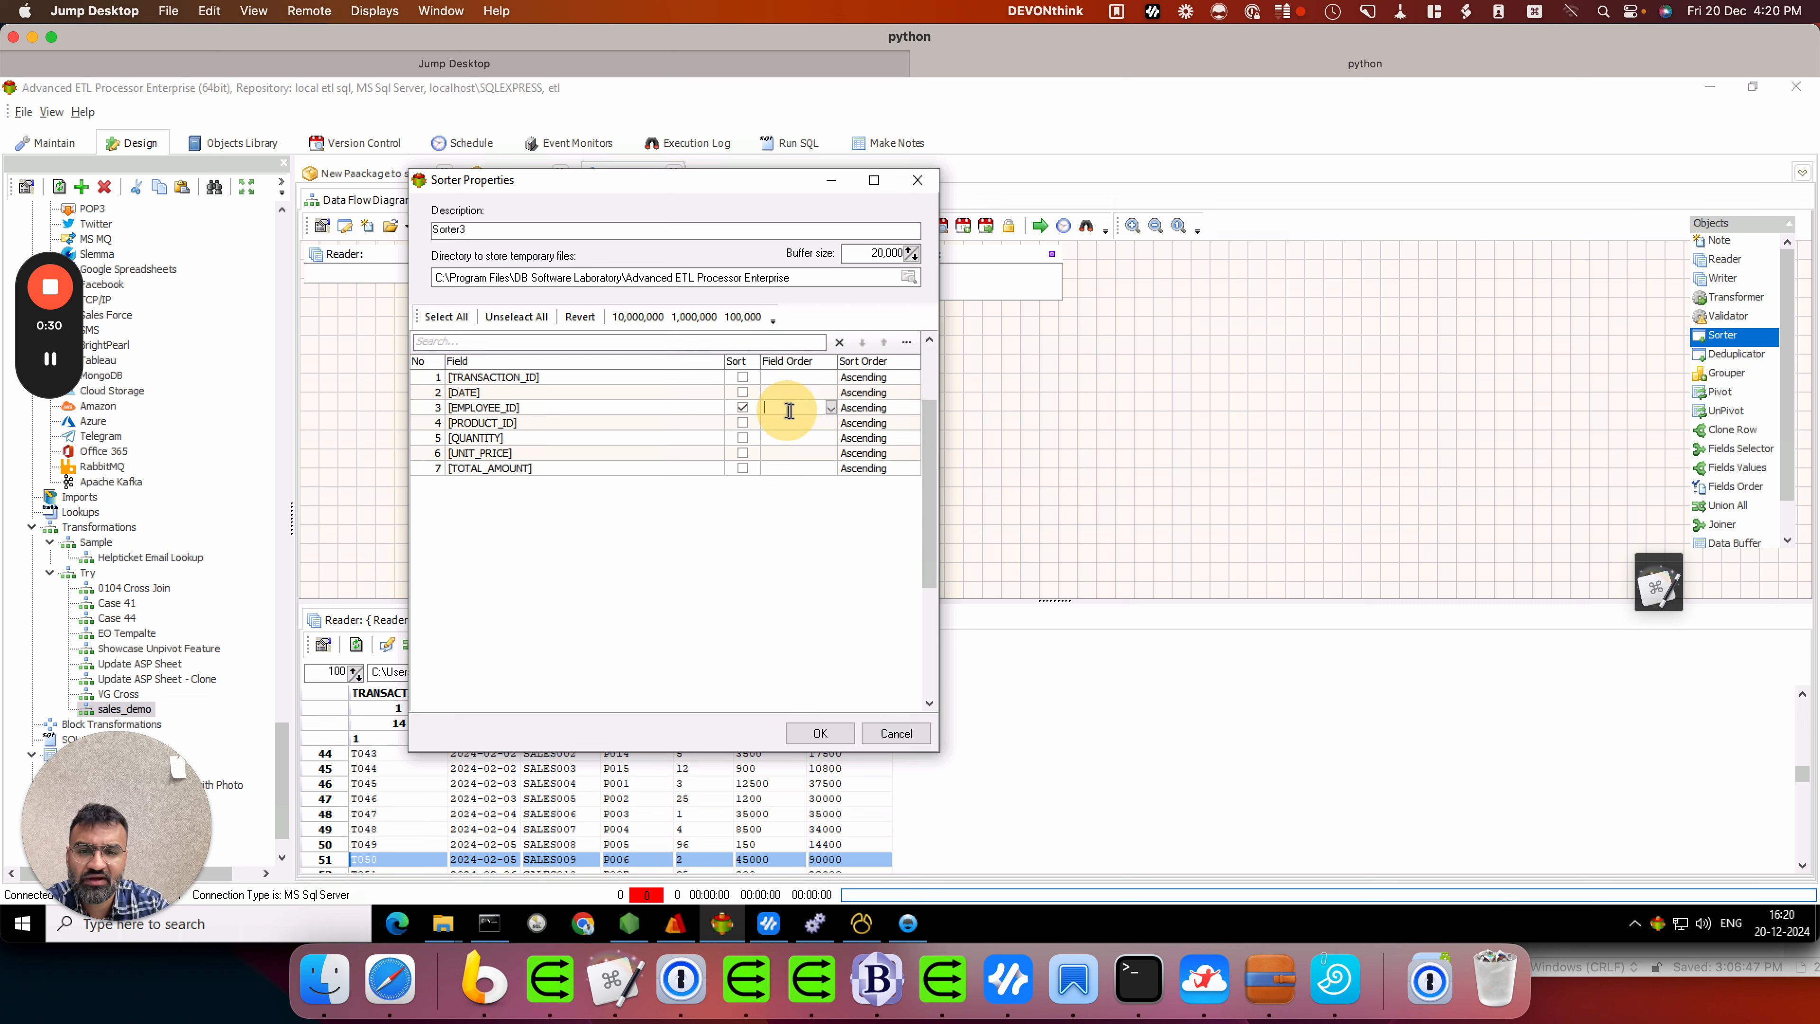
left_click(830, 408)
left_click(811, 423)
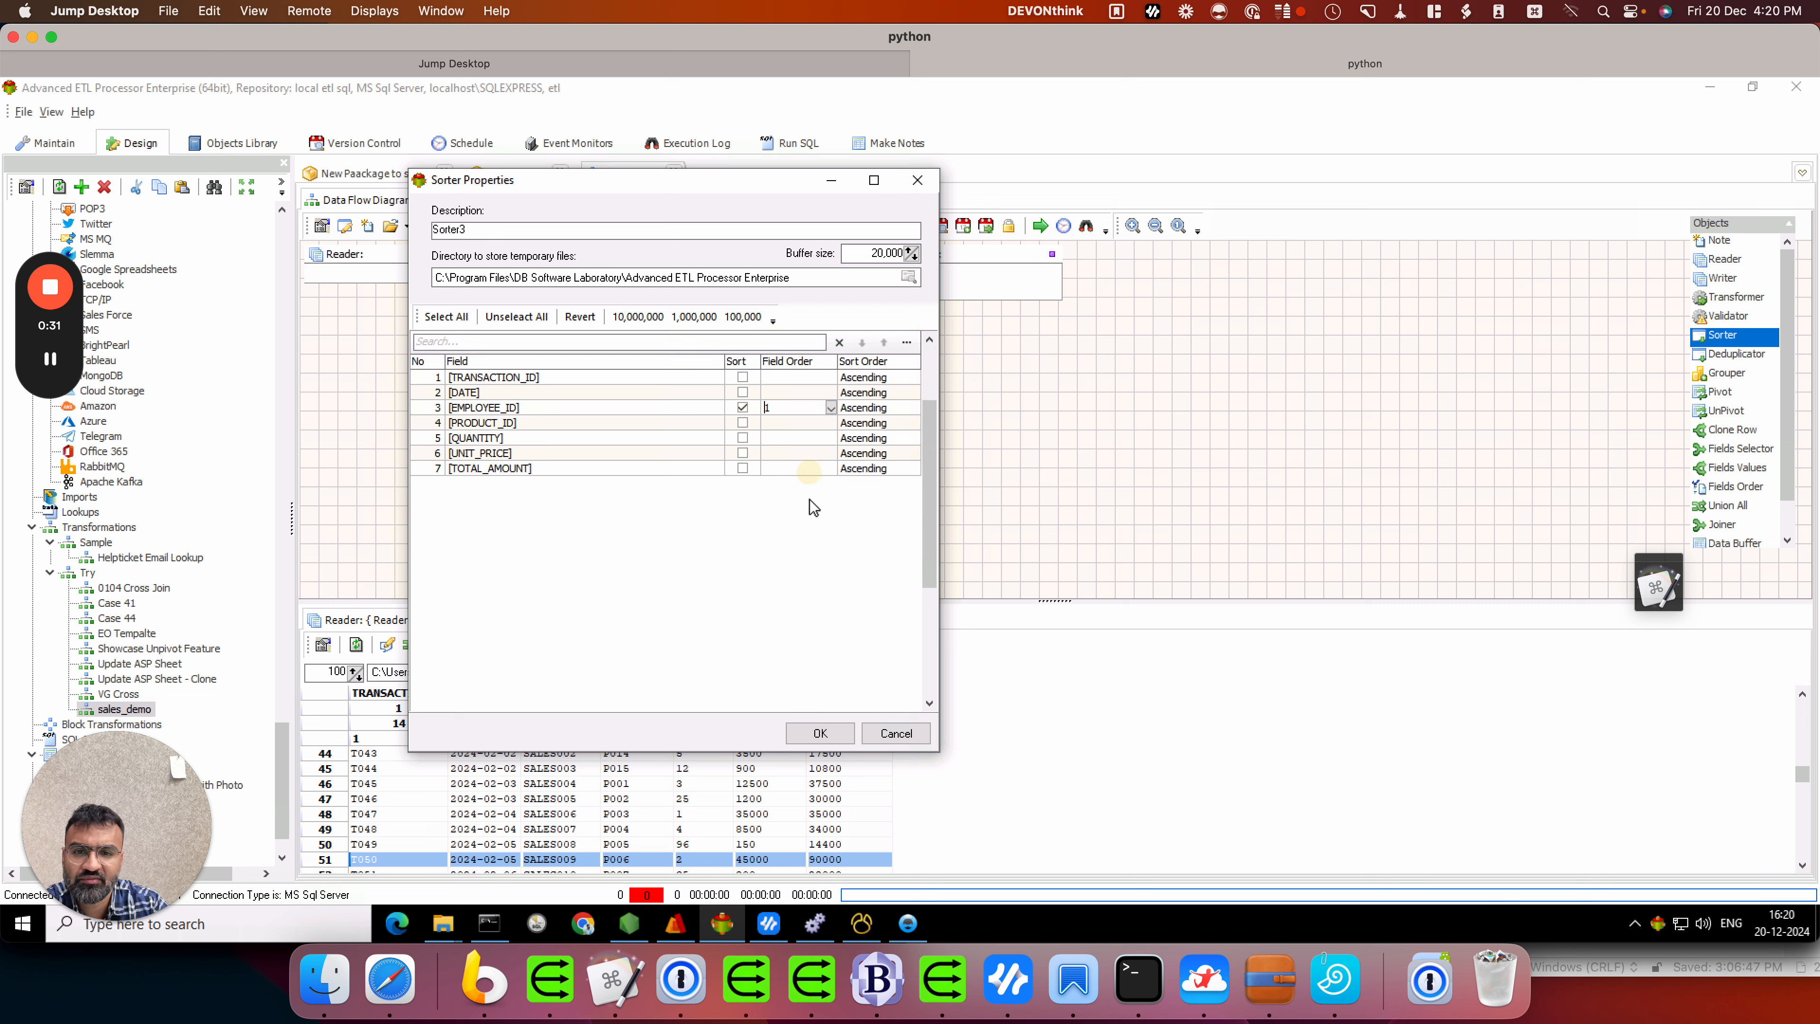
left_click(819, 732)
Step: Shift the Writer slightly down and right, and copy the field definitions from Reader to Writer3
left_click_drag(928, 262, 963, 296)
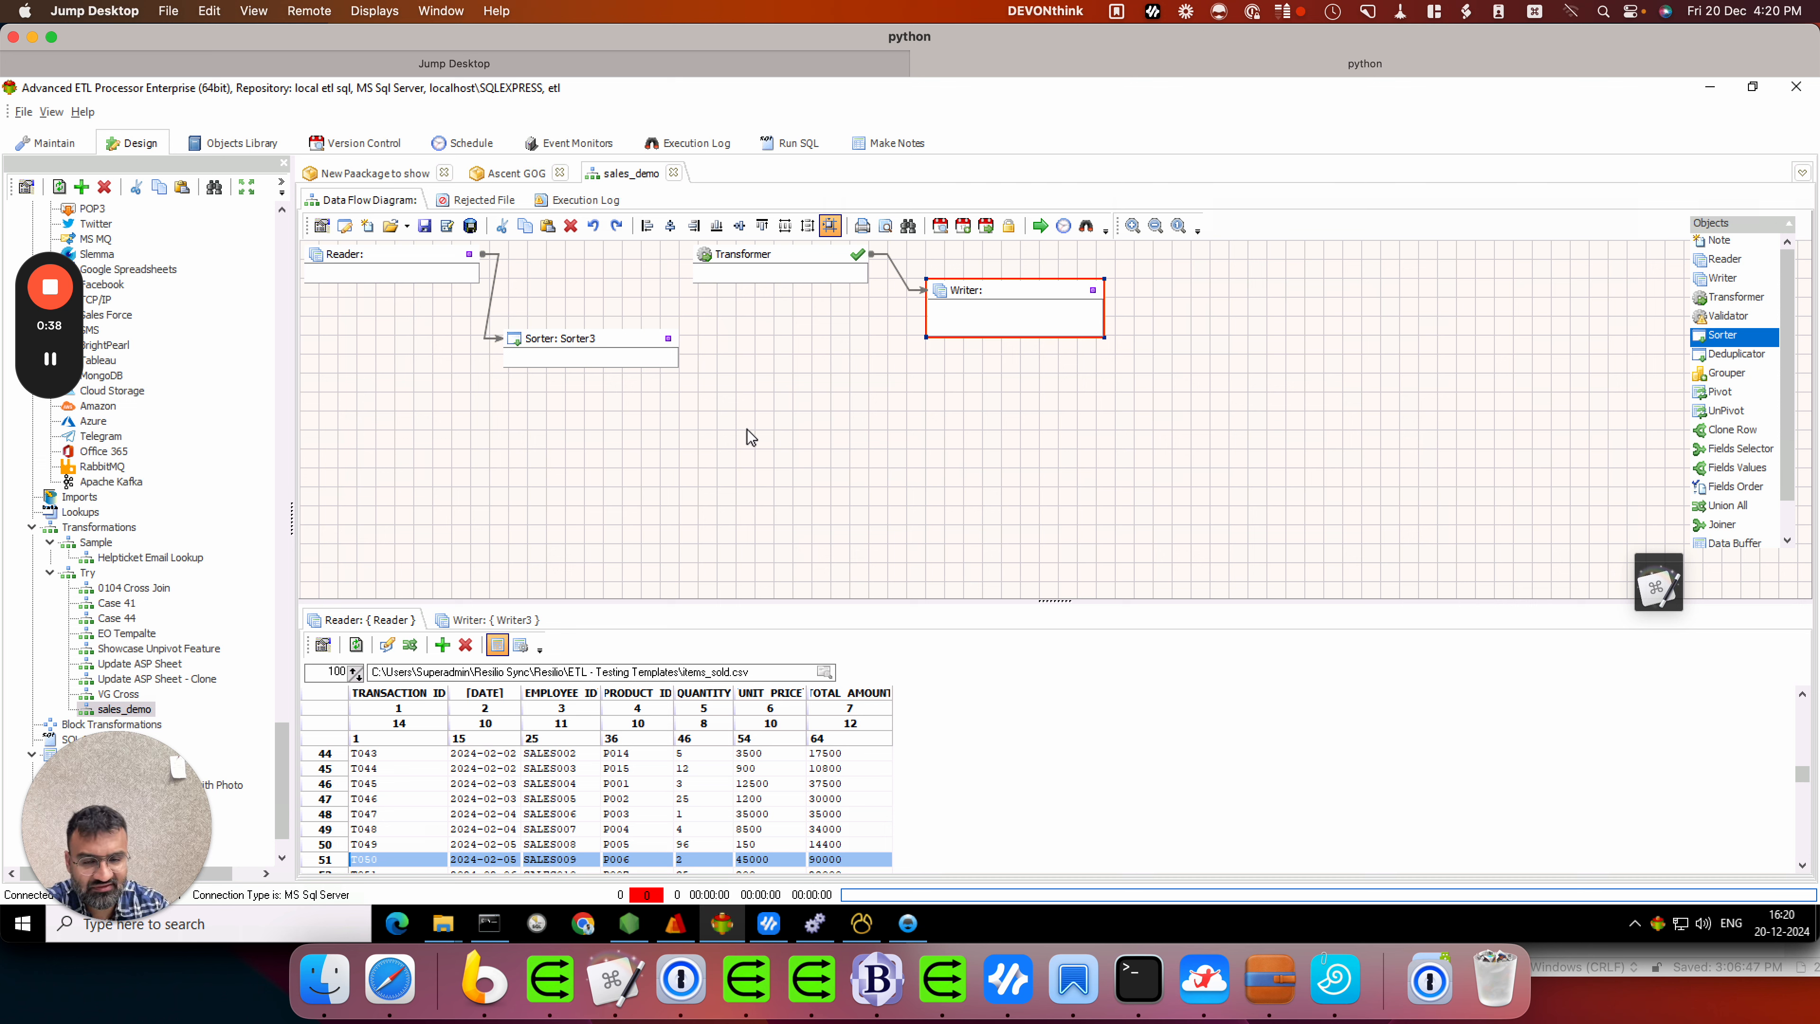
left_click(490, 620)
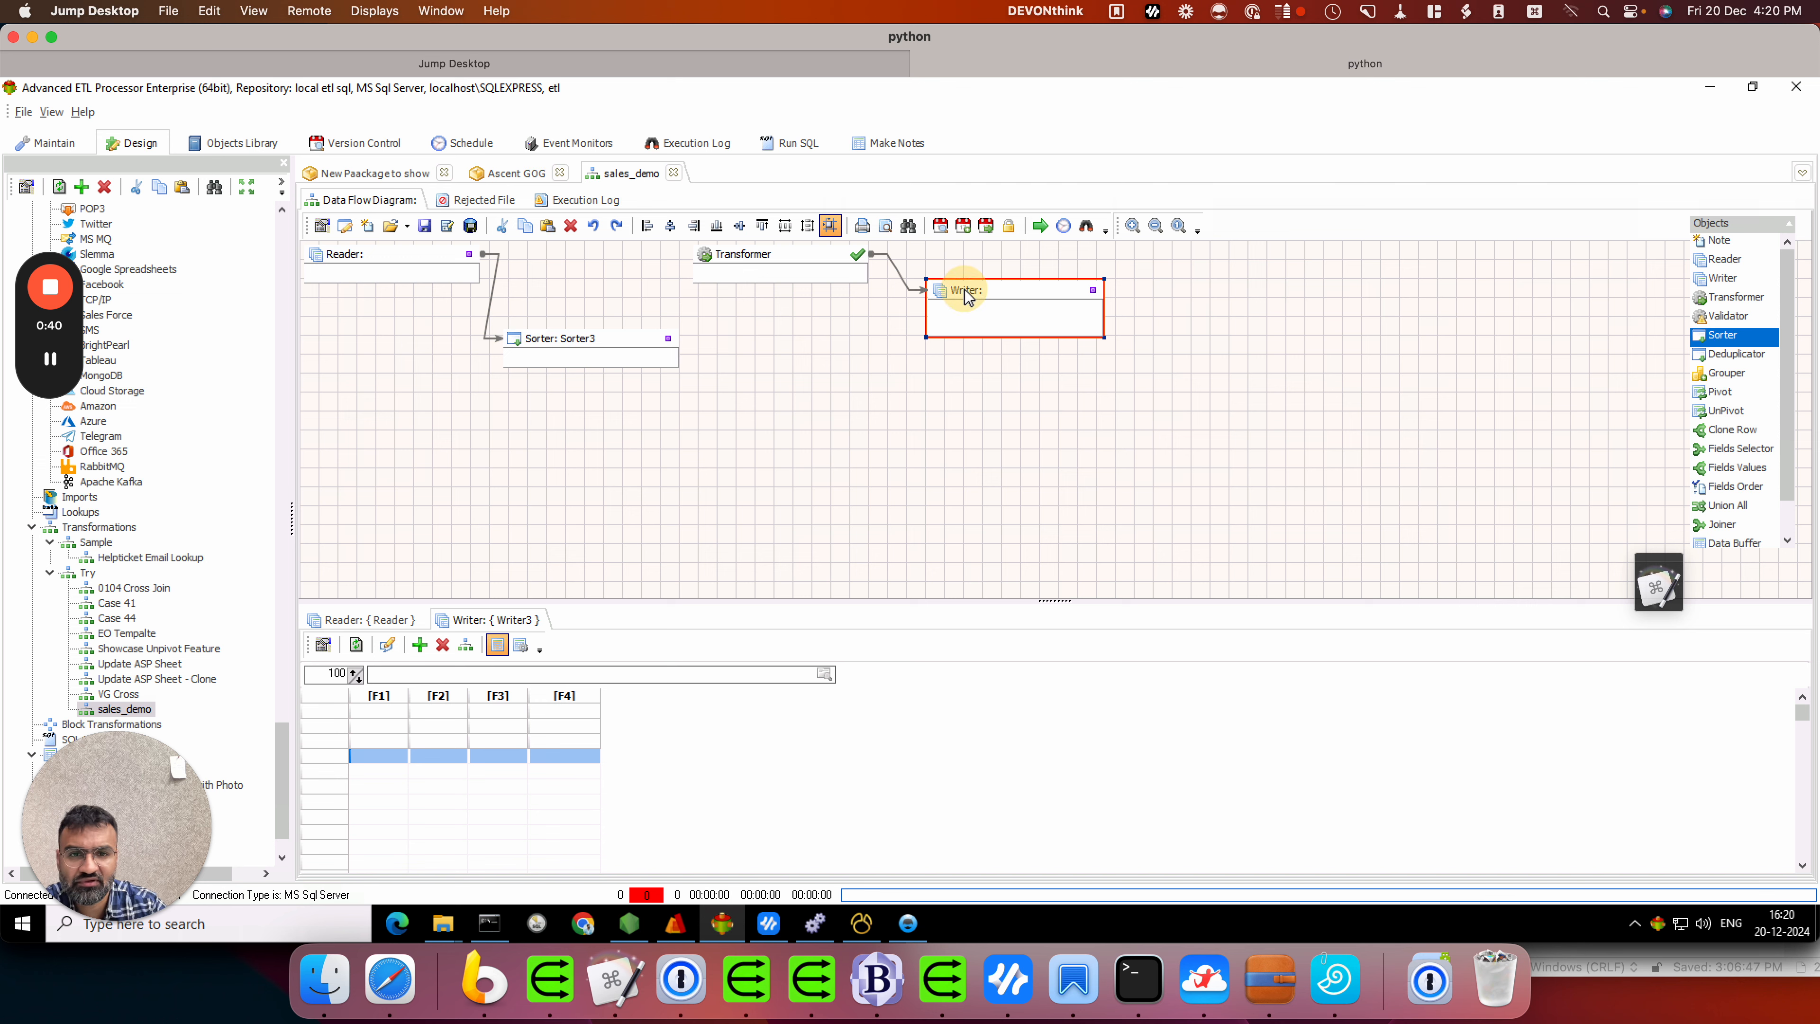
left_click(465, 647)
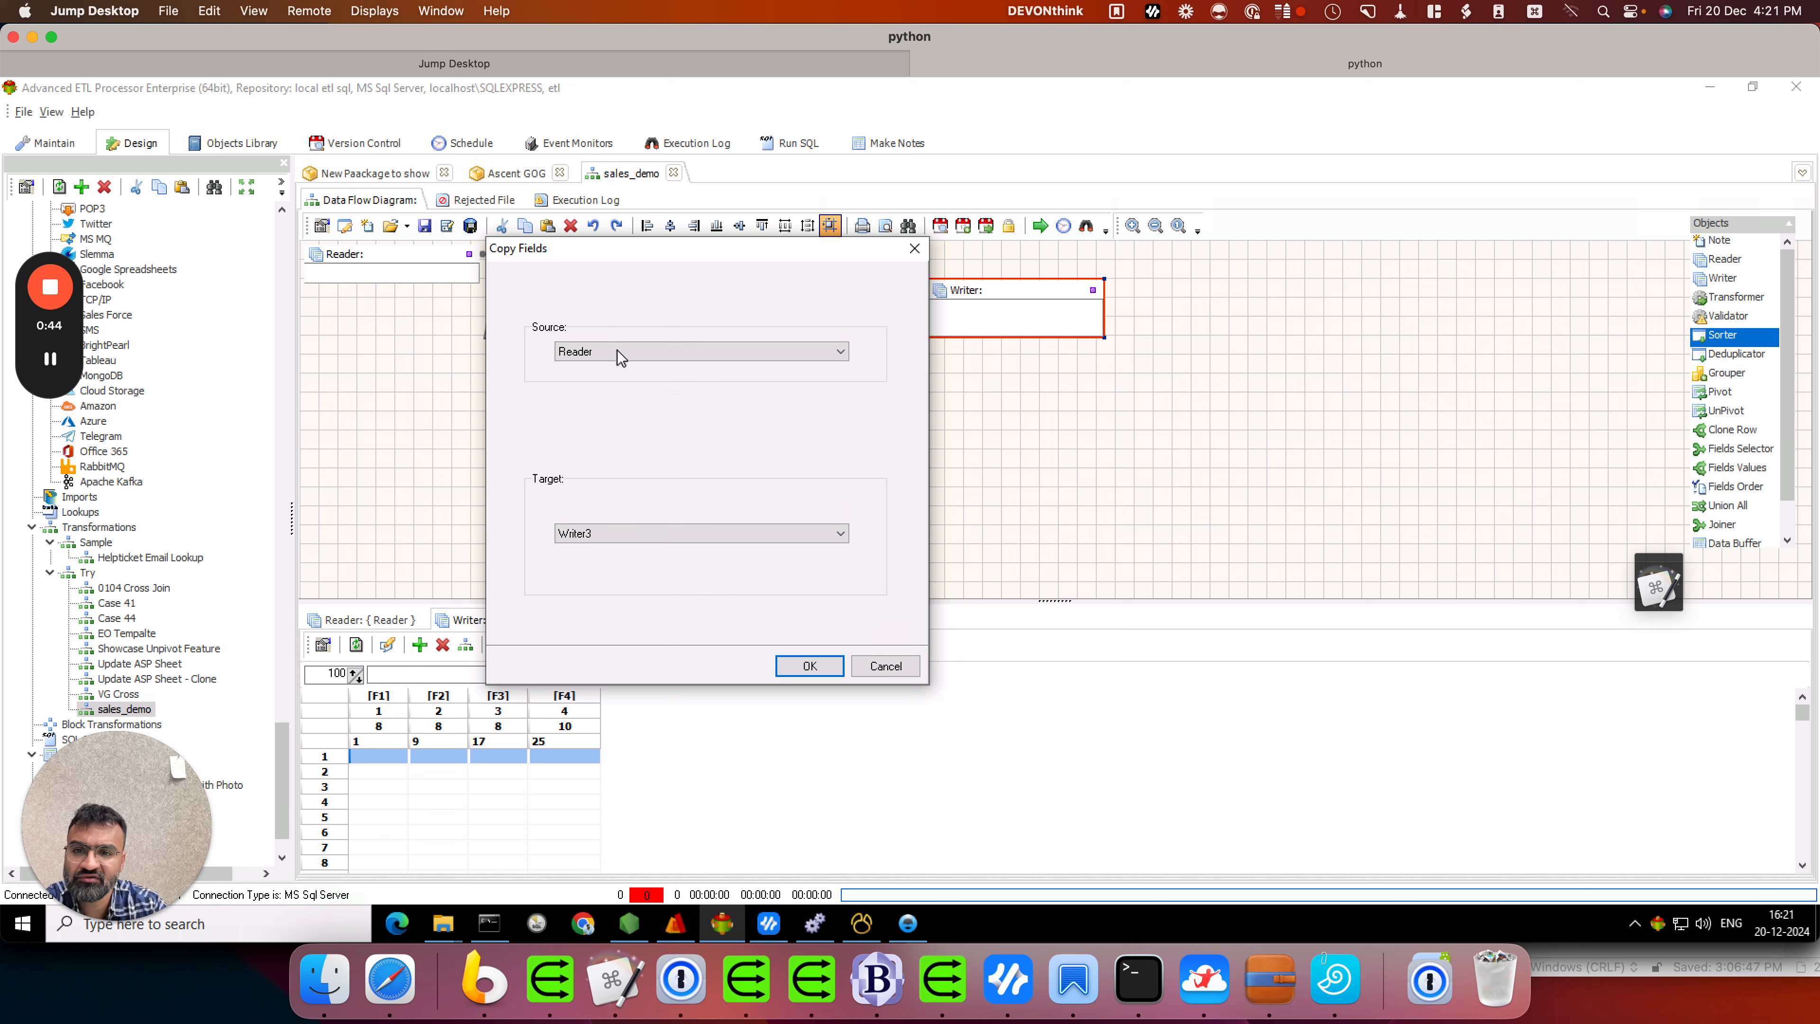
left_click(806, 667)
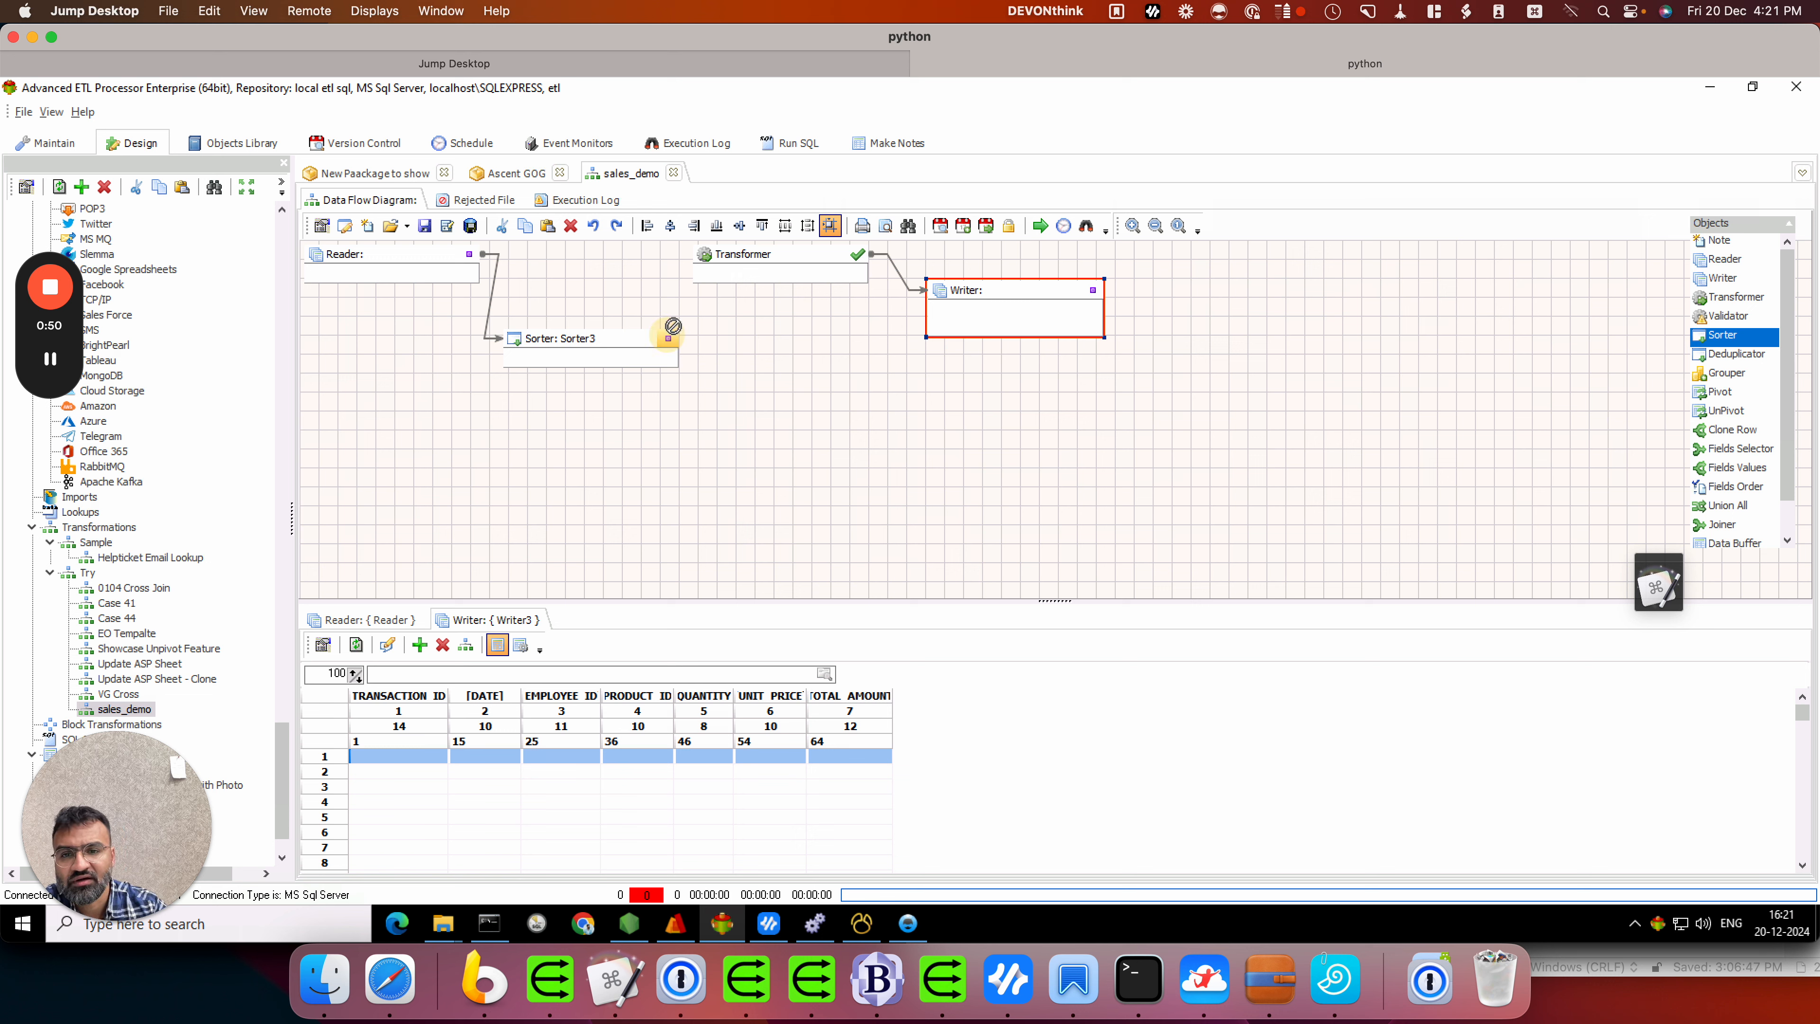
Step: Connect the Sorter to the Transformer and map TRANSACTION_ID and DATE to the matching output fields
left_click_drag(708, 251, 708, 255)
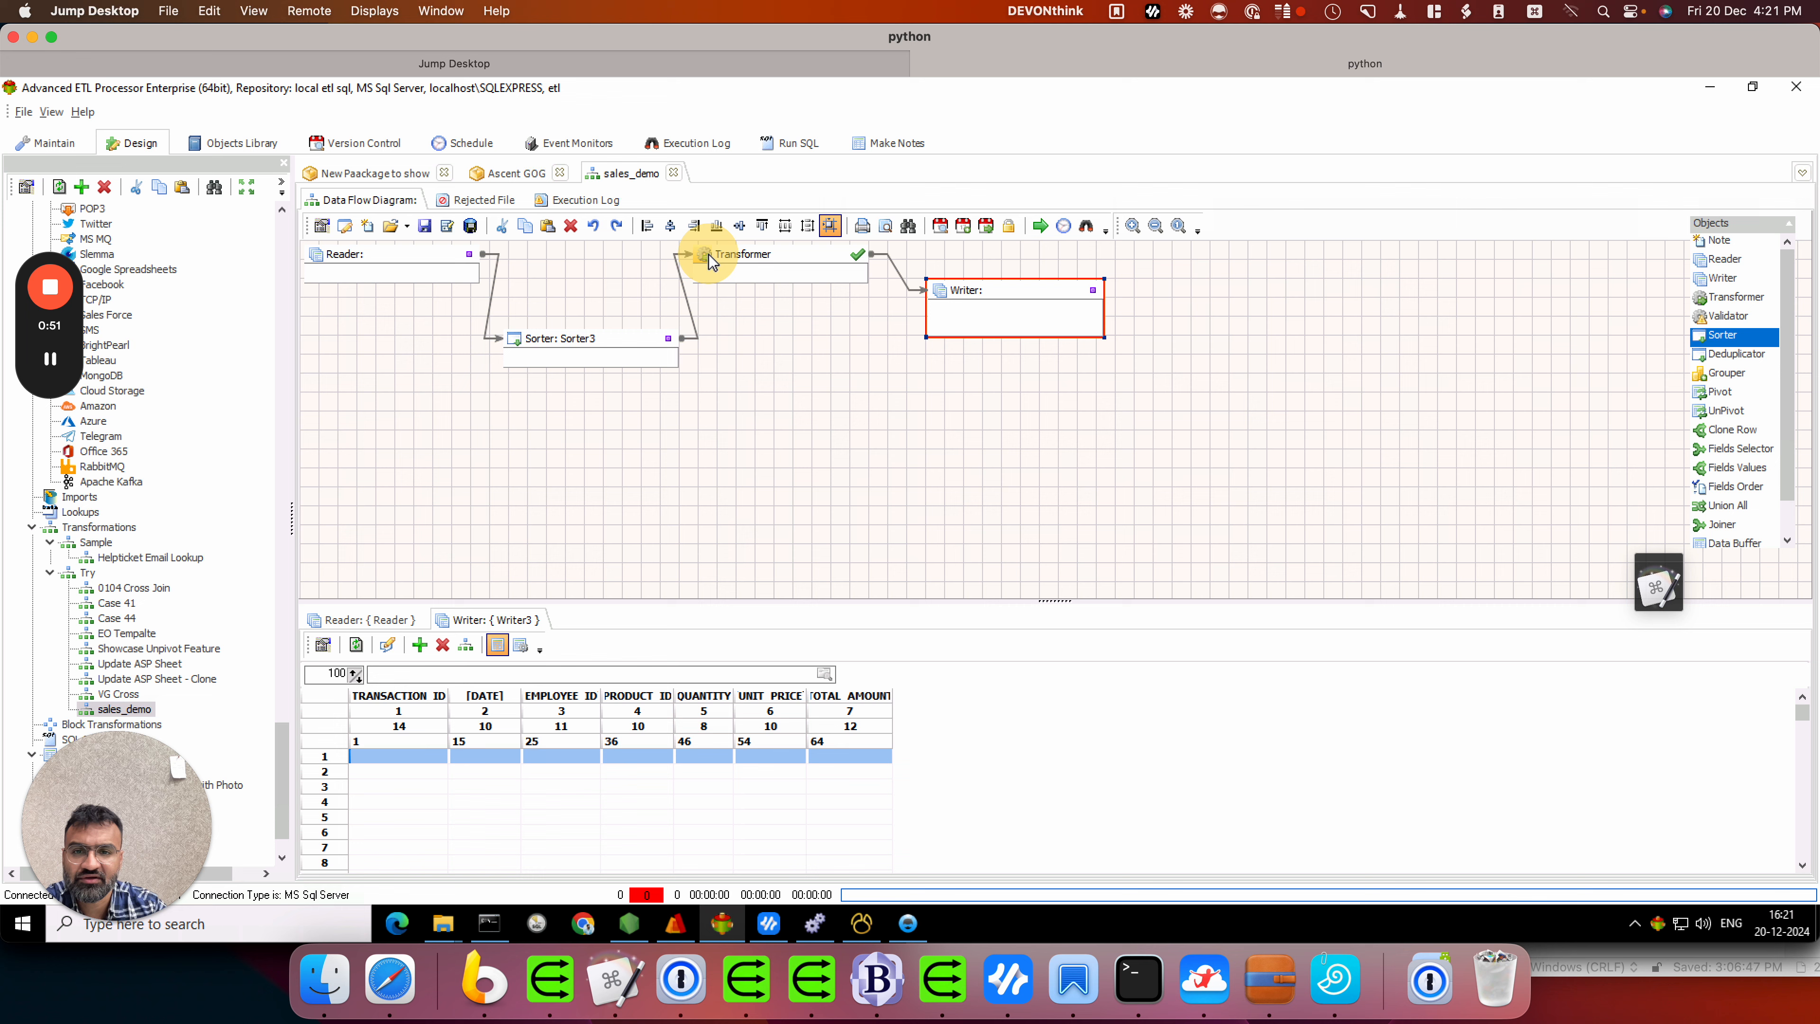
left_click(741, 257)
double_click(739, 258)
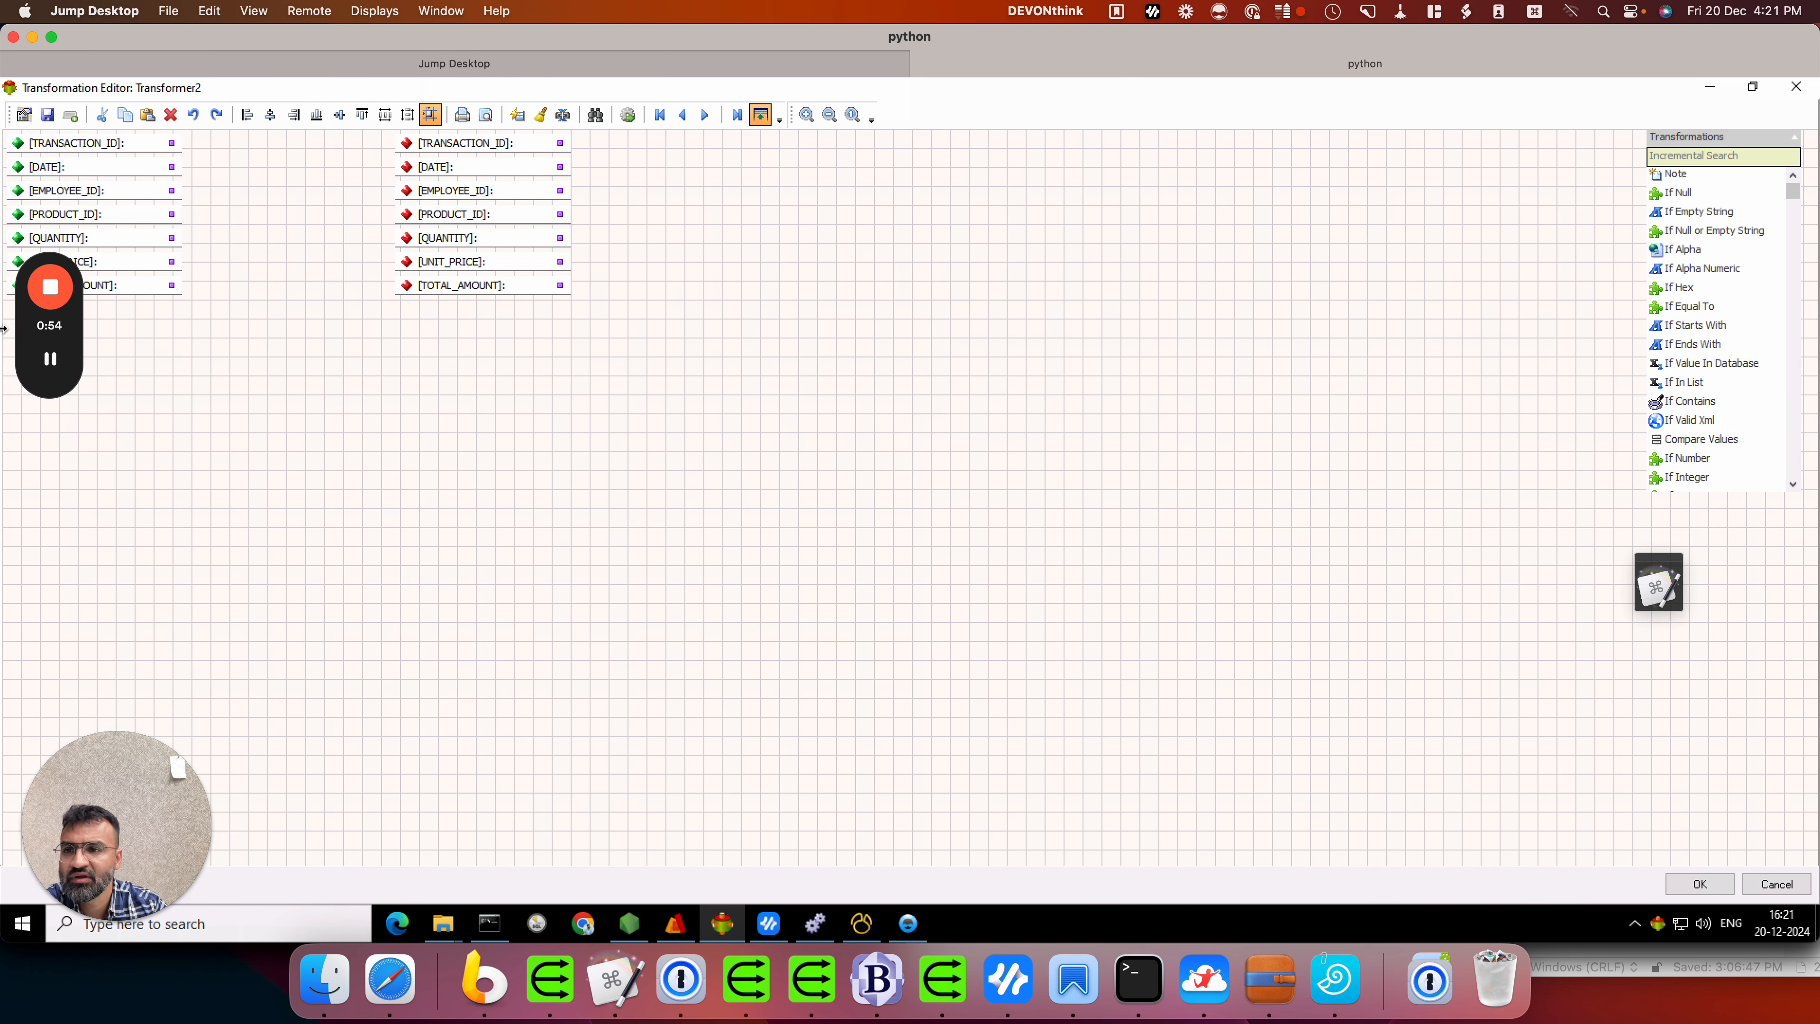
left_click_drag(36, 321, 16, 534)
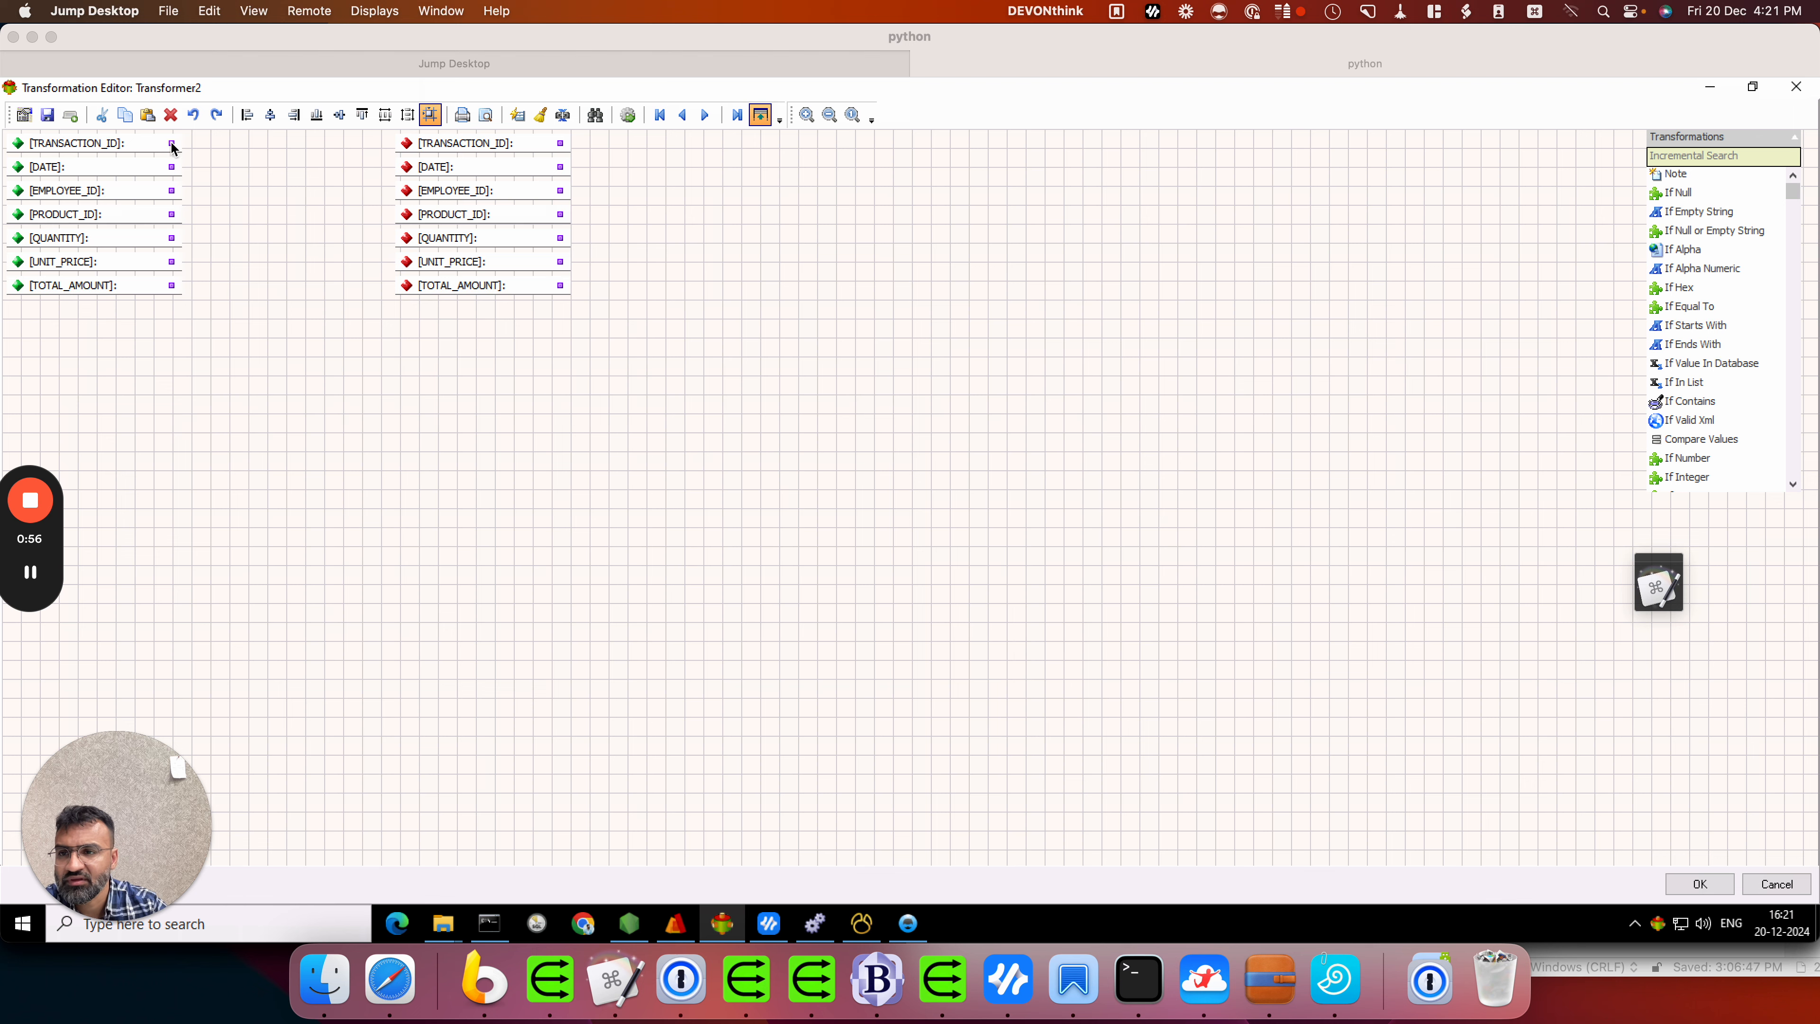
left_click_drag(172, 144, 407, 144)
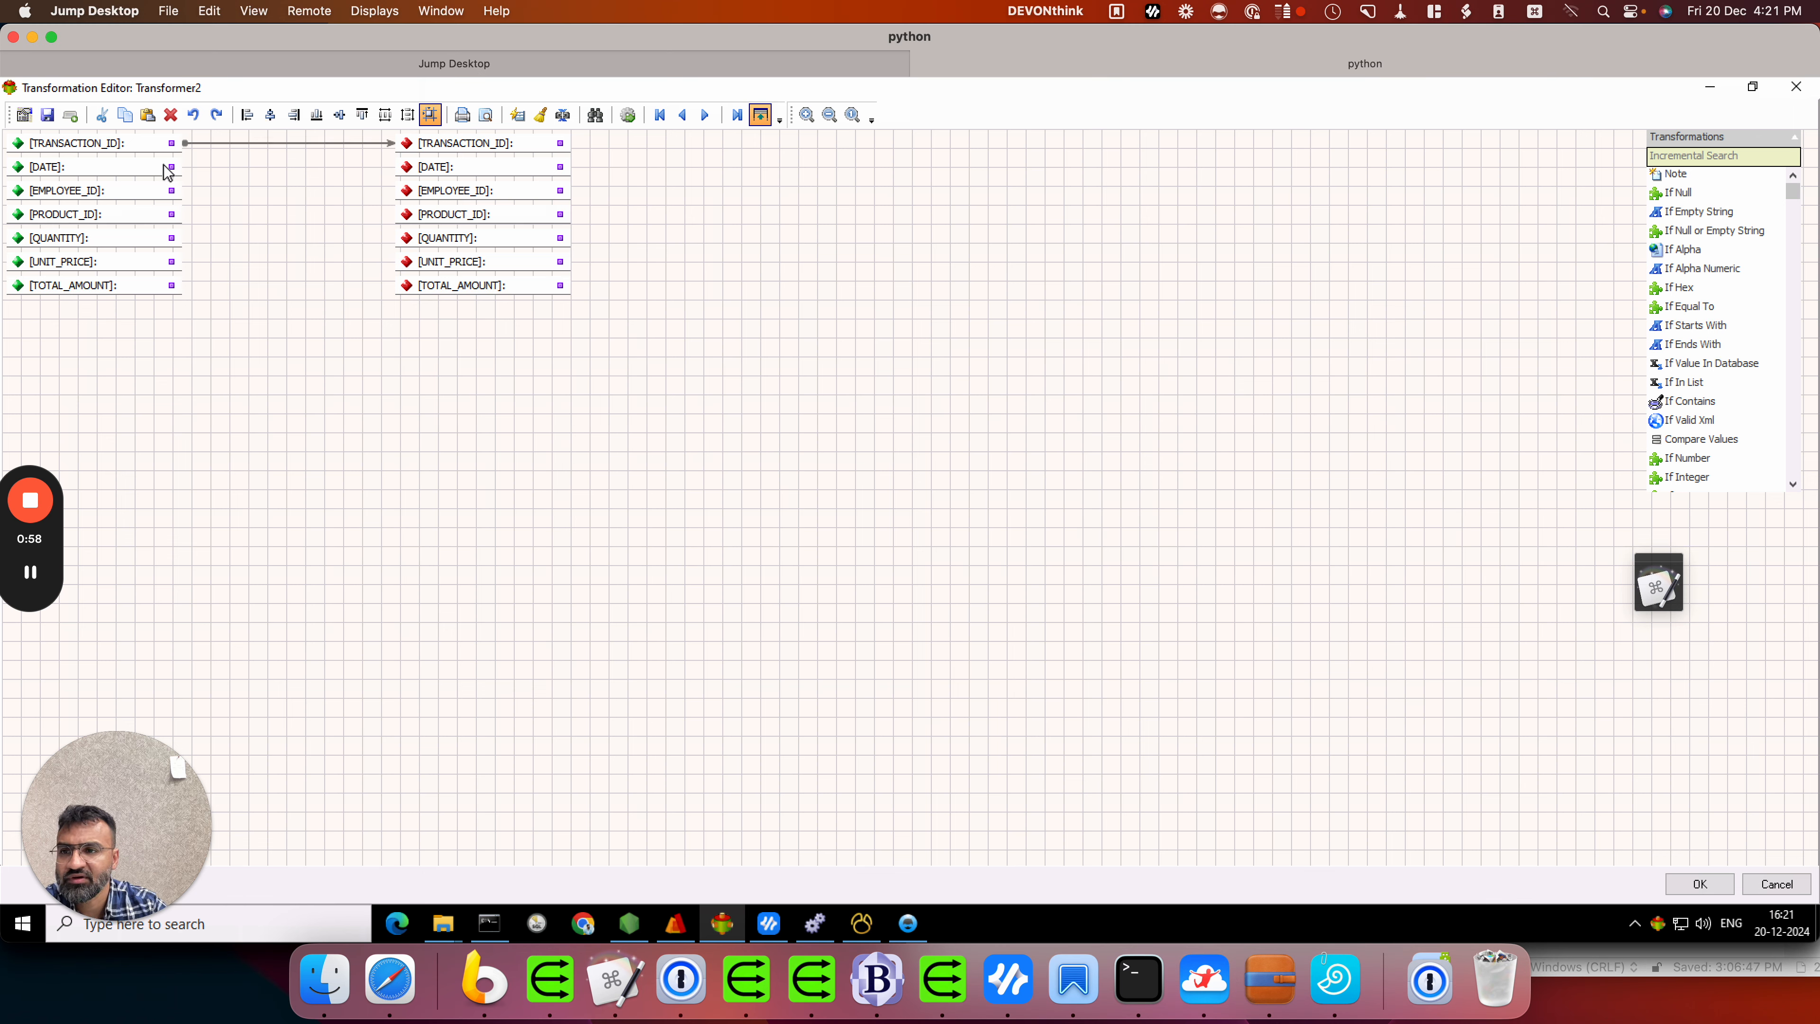
left_click_drag(166, 167, 424, 168)
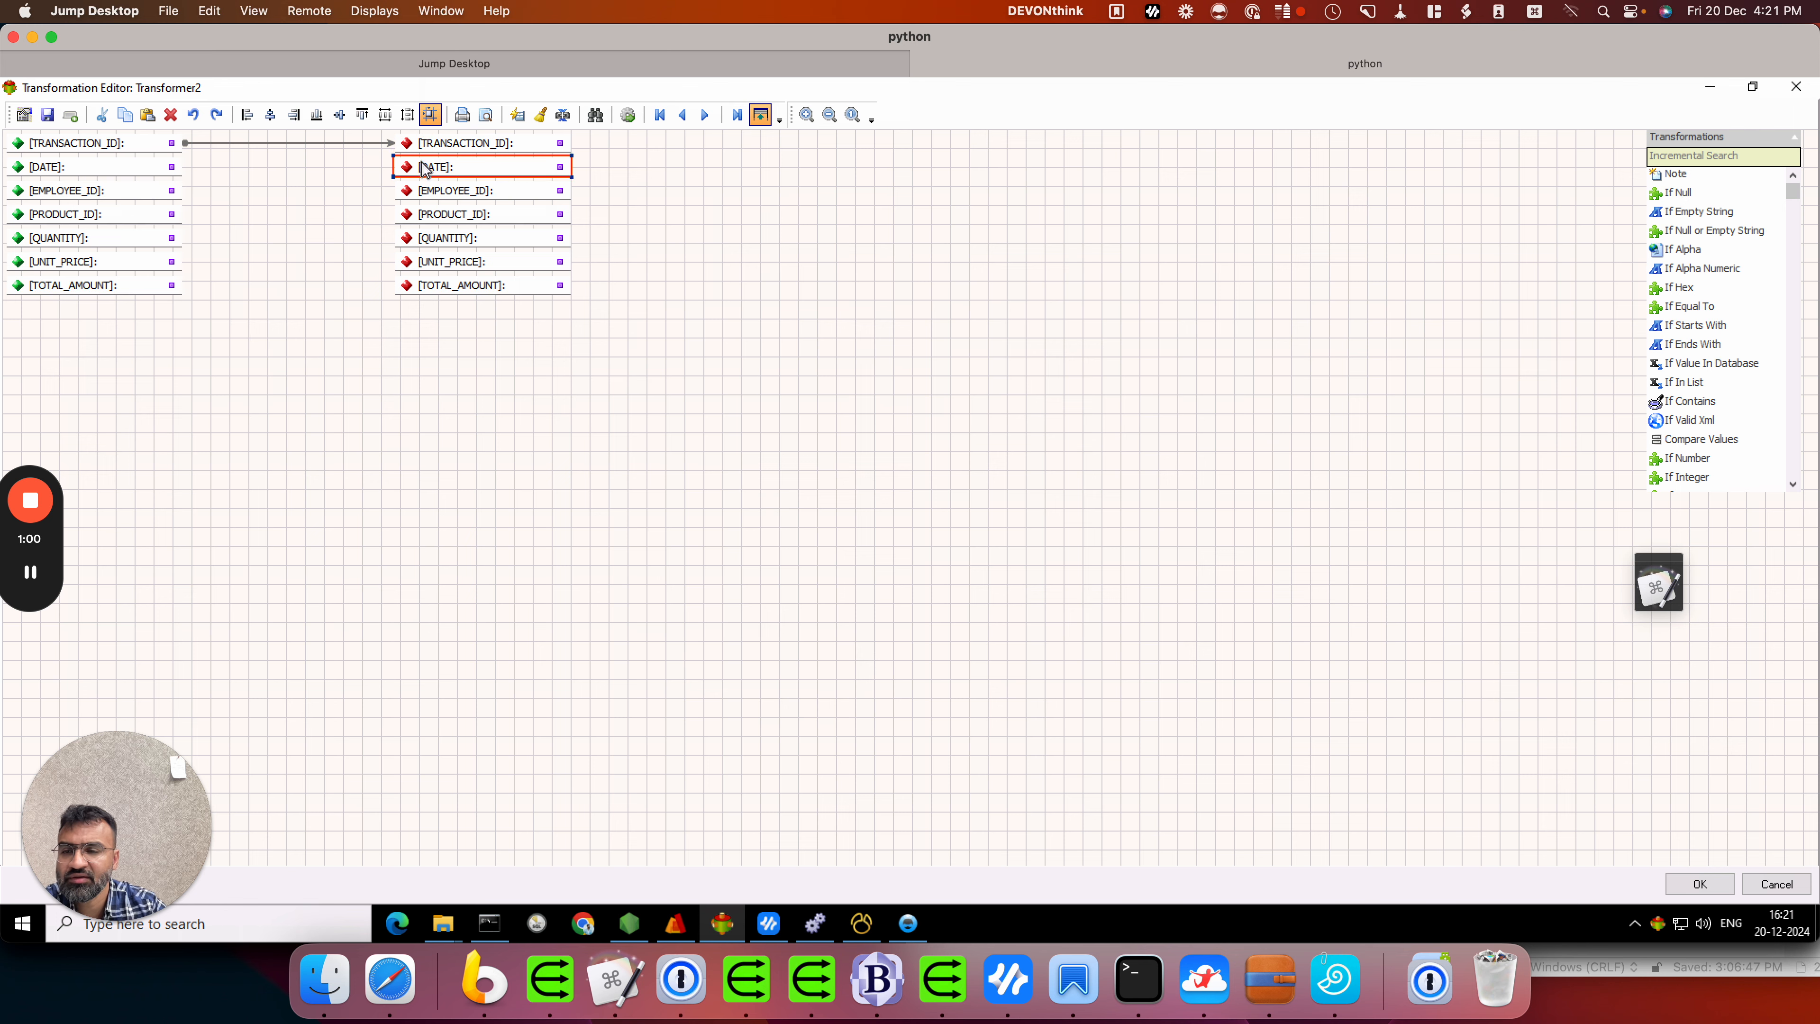
left_click_drag(171, 166, 399, 167)
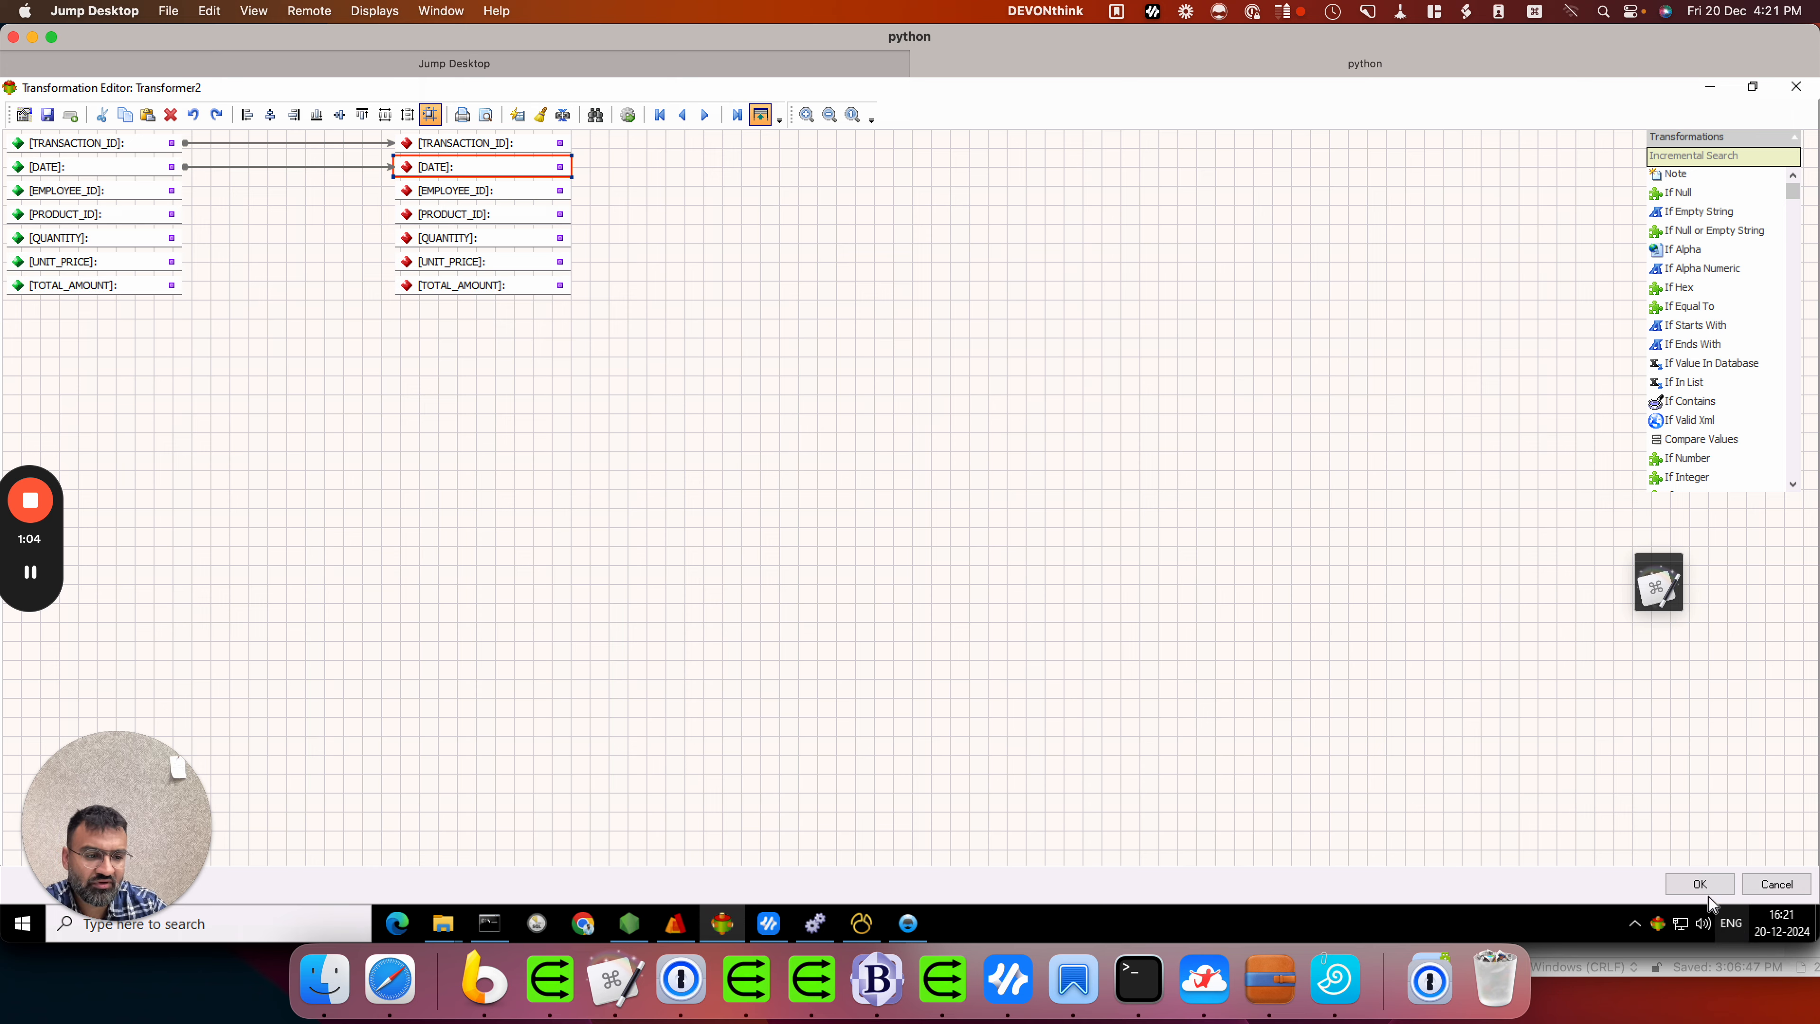
left_click(1699, 883)
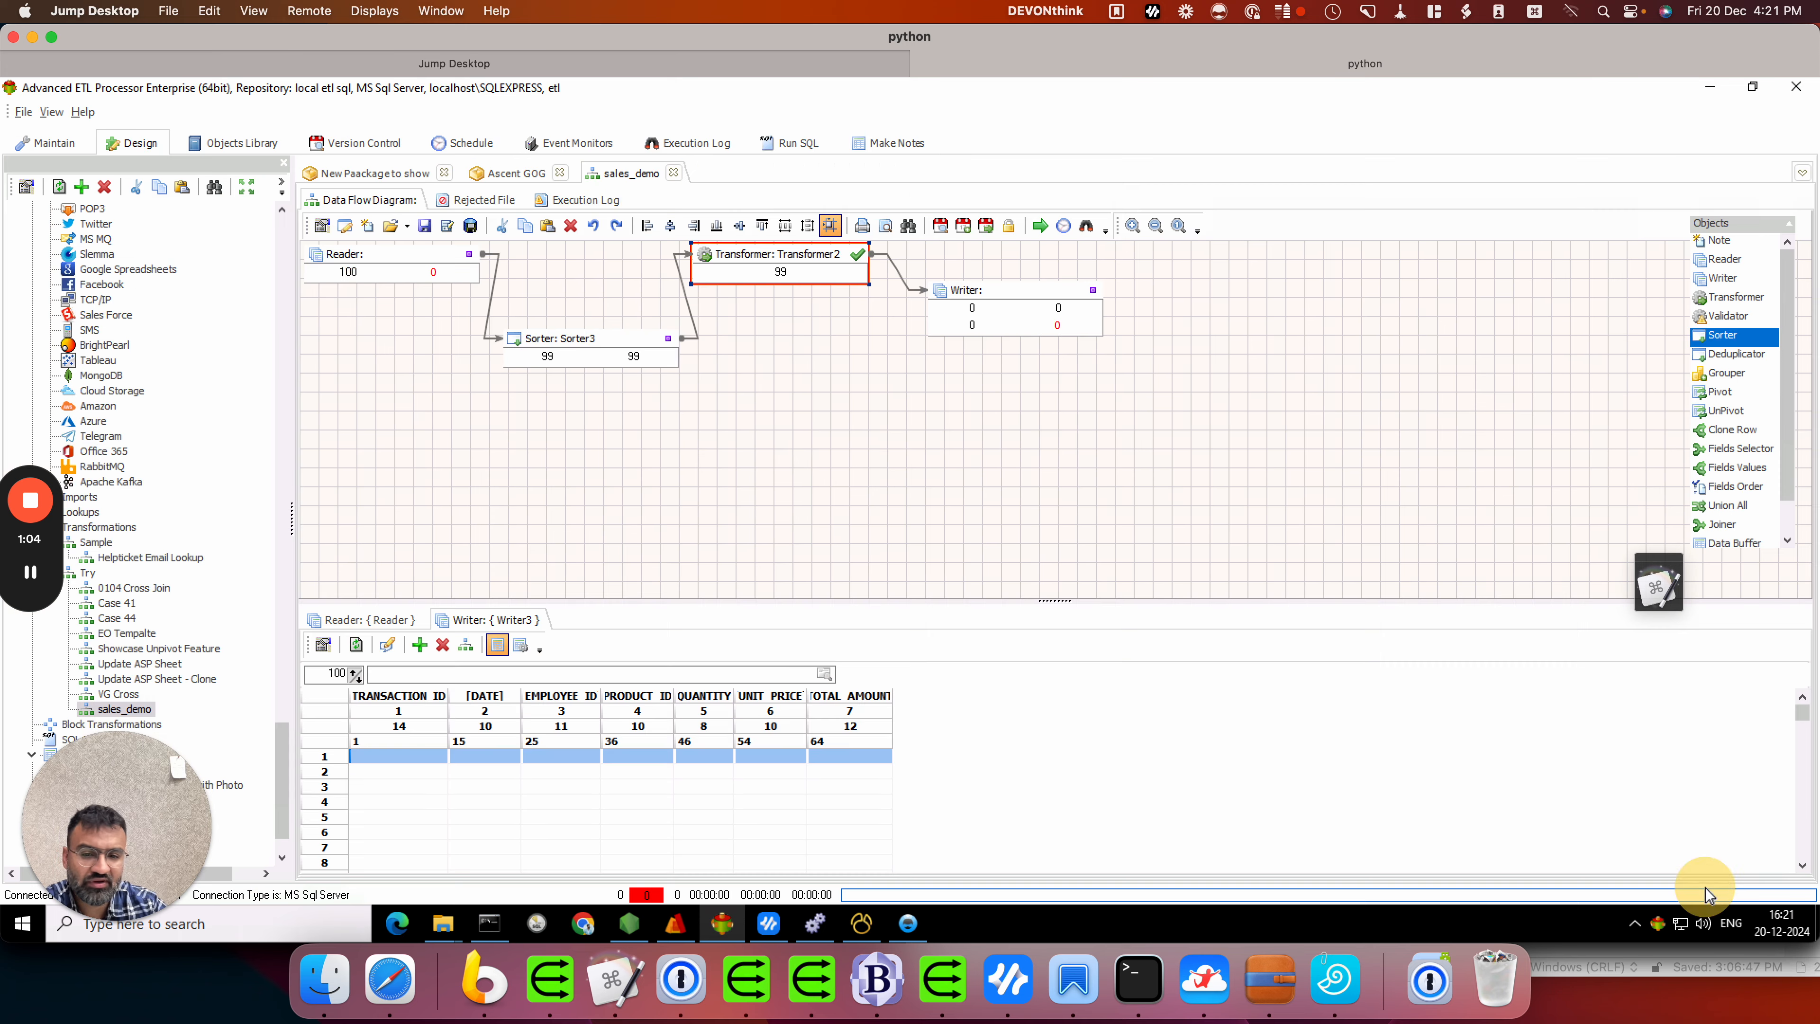
Step: In the Writer's field definition, rename EMPLOYEE_ID to EMPLOYEE_Name and PRODUCT_ID to PRODUCT_Name
left_click(520, 644)
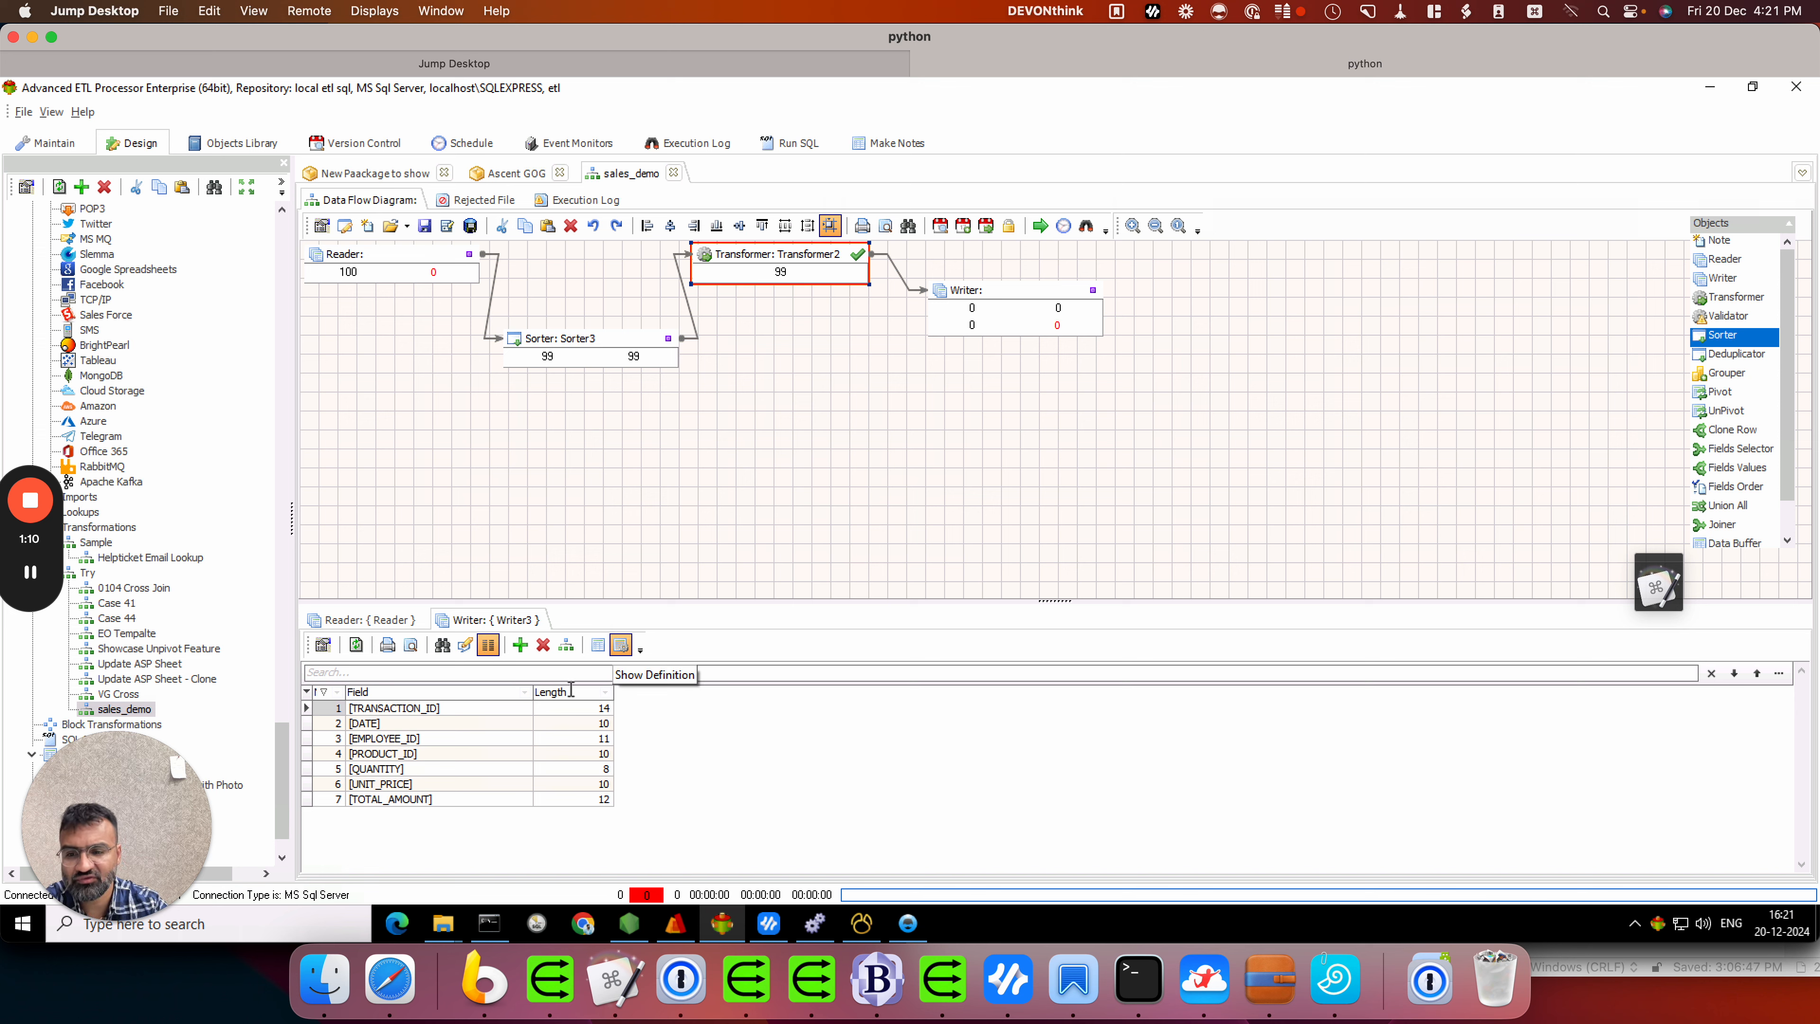
left_click(431, 738)
left_click(431, 743)
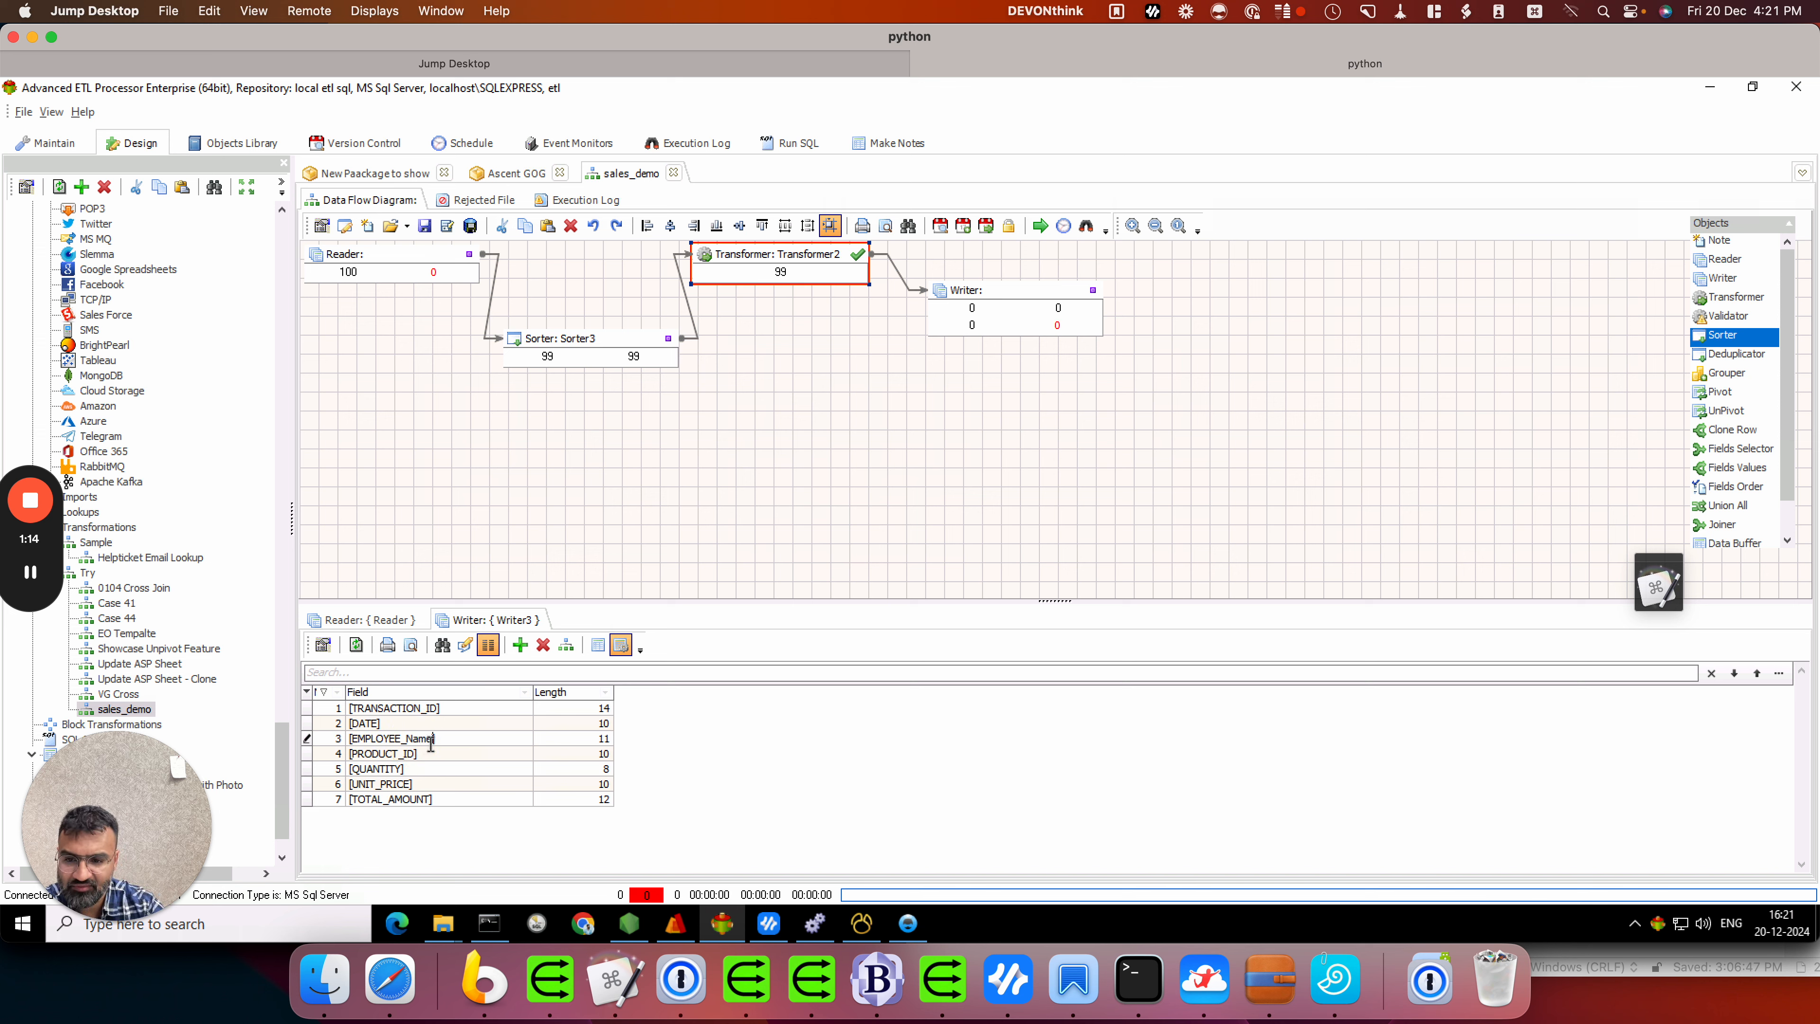
type("Name")
left_click(414, 754)
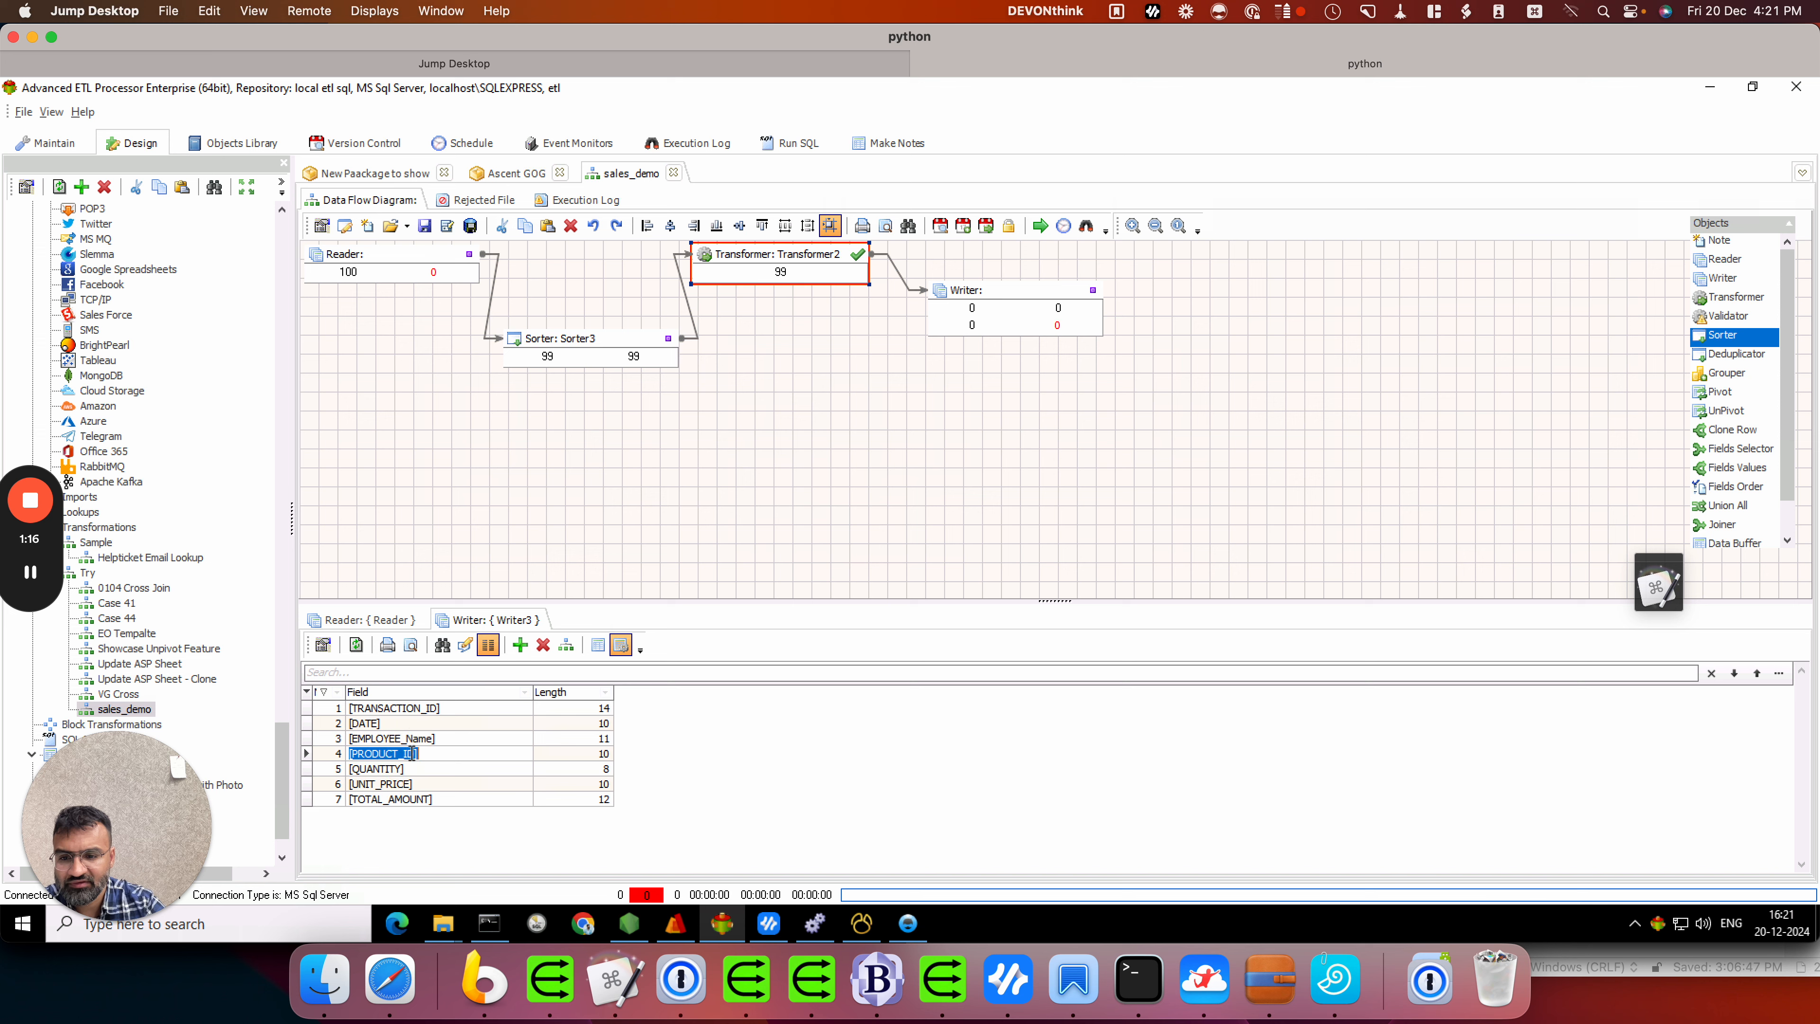
left_click(453, 758)
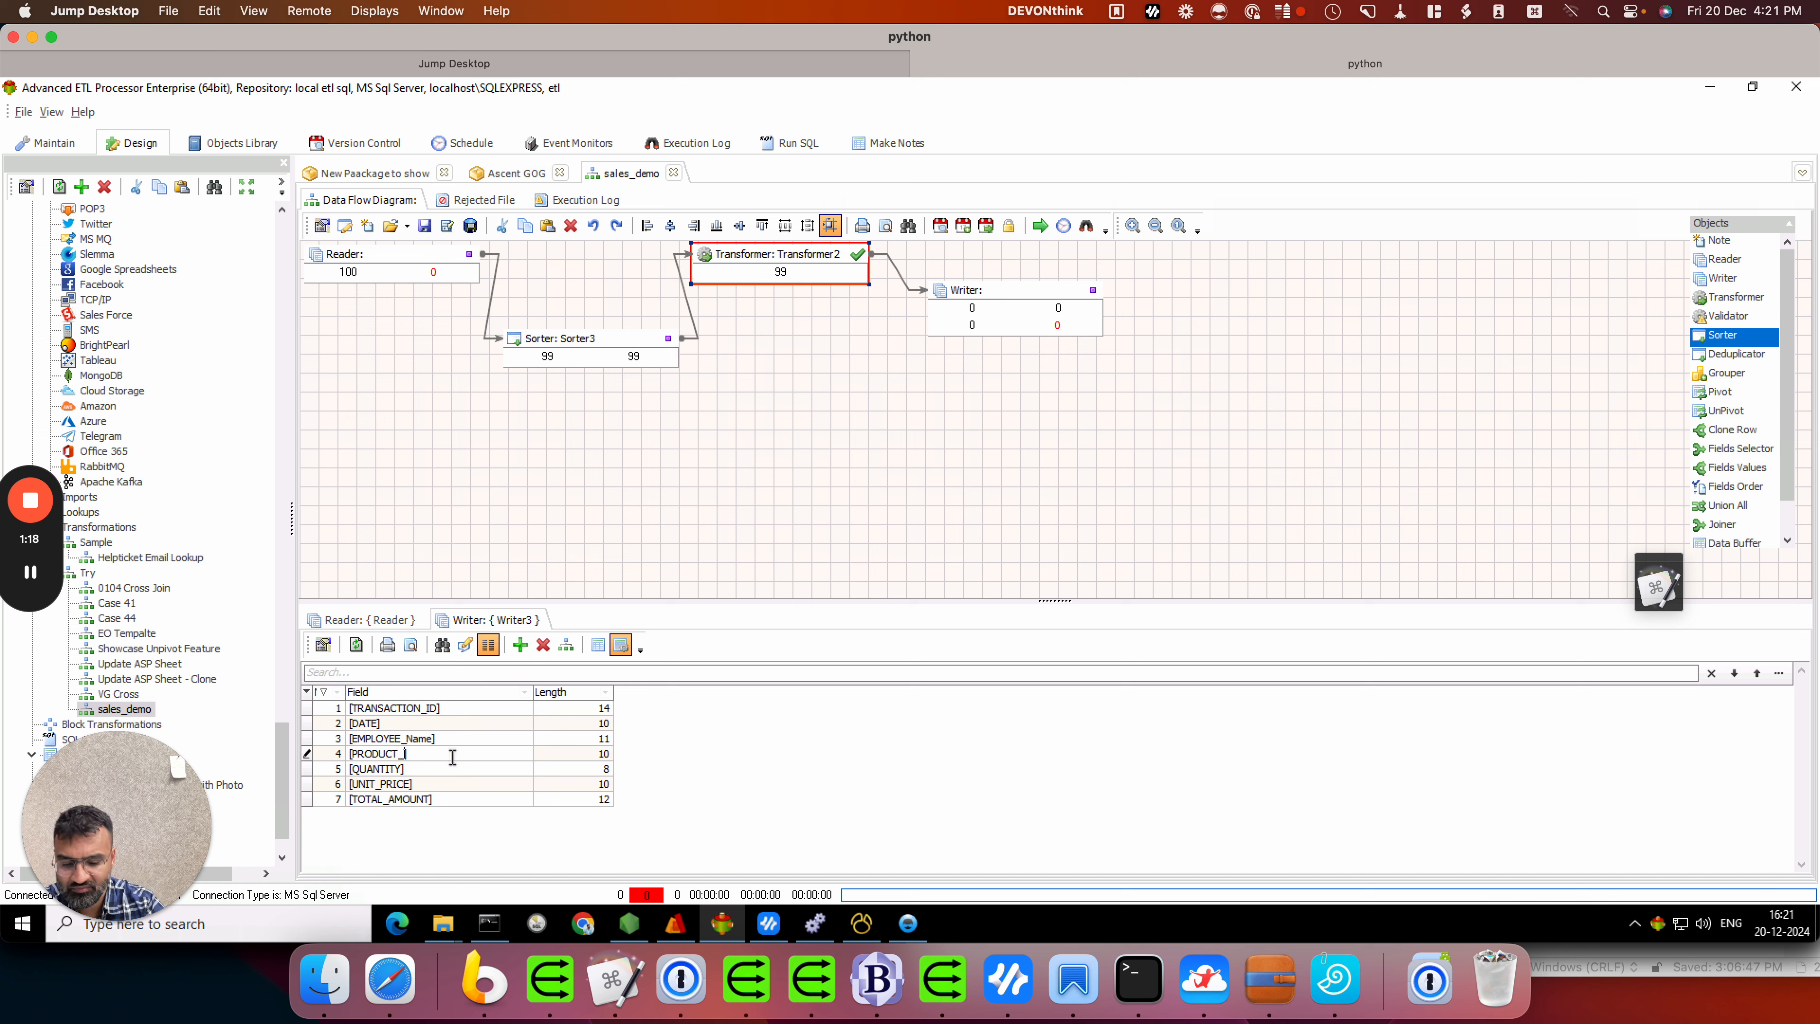
left_click(762, 370)
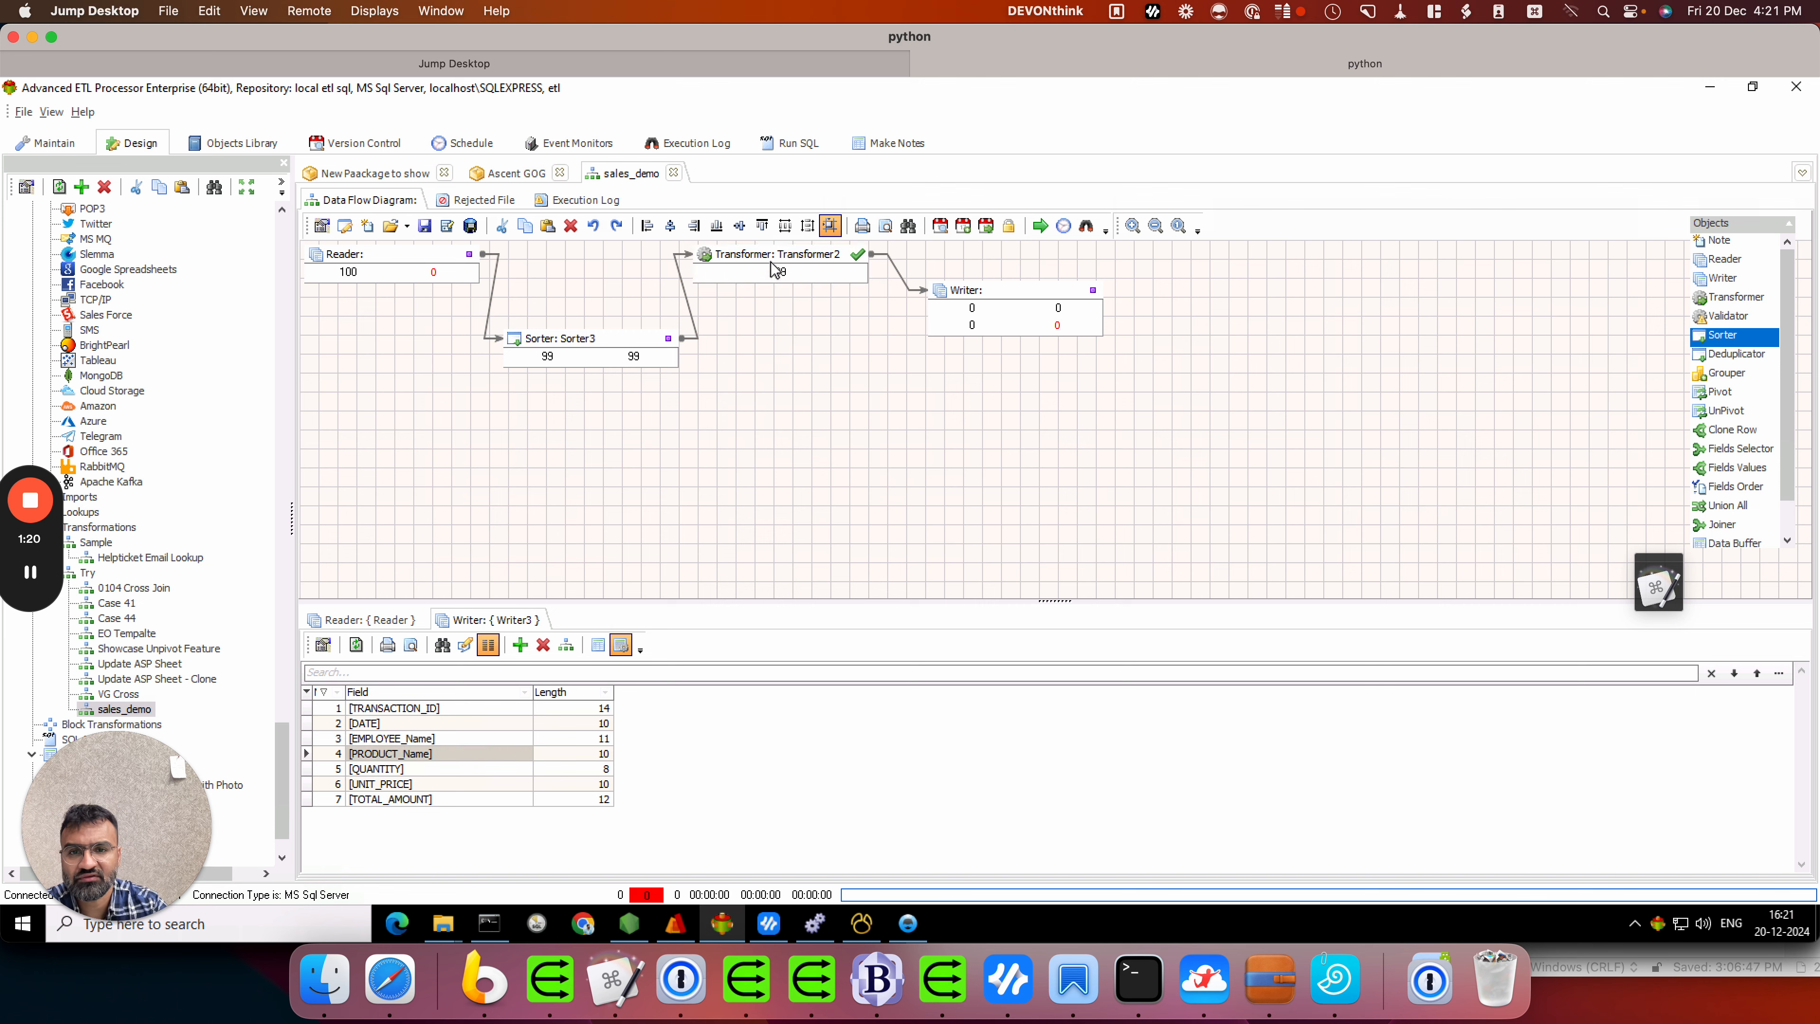
Step: In the Transformer, map QUANTITY, UNIT_PRICE and TOTAL_AMOUNT to their matching output fields
double_click(771, 259)
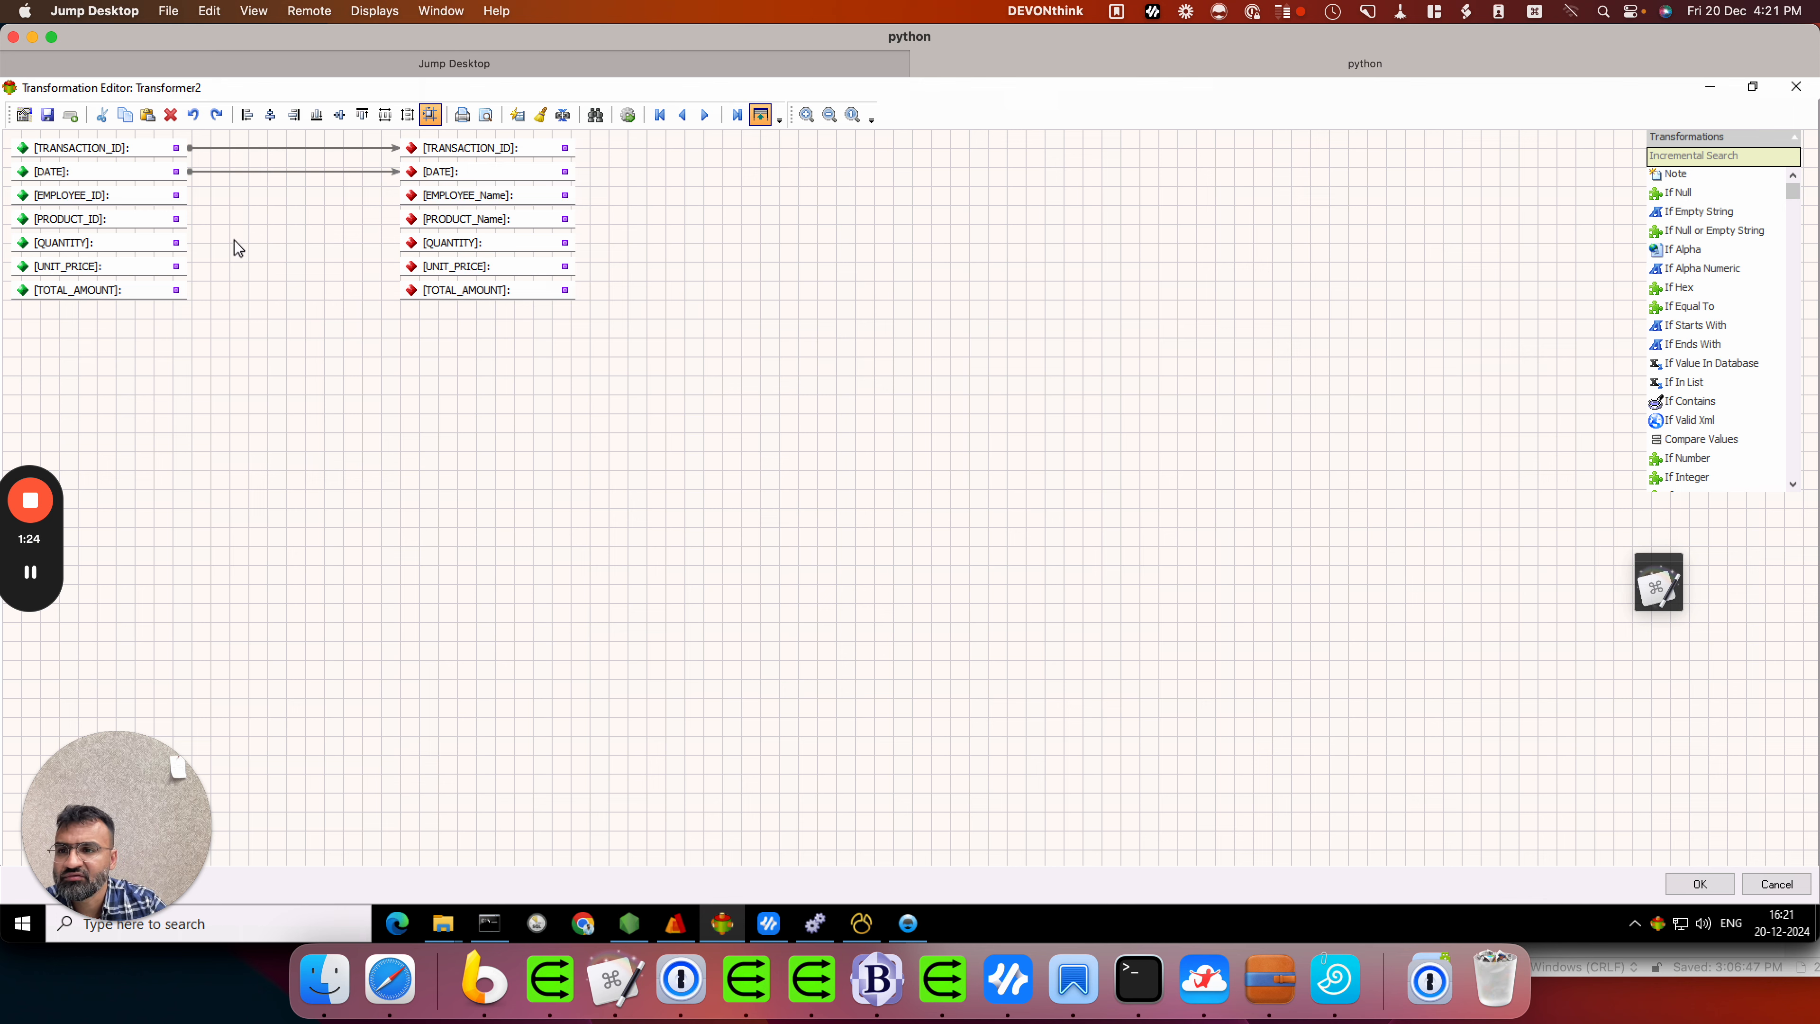
left_click_drag(175, 242, 406, 268)
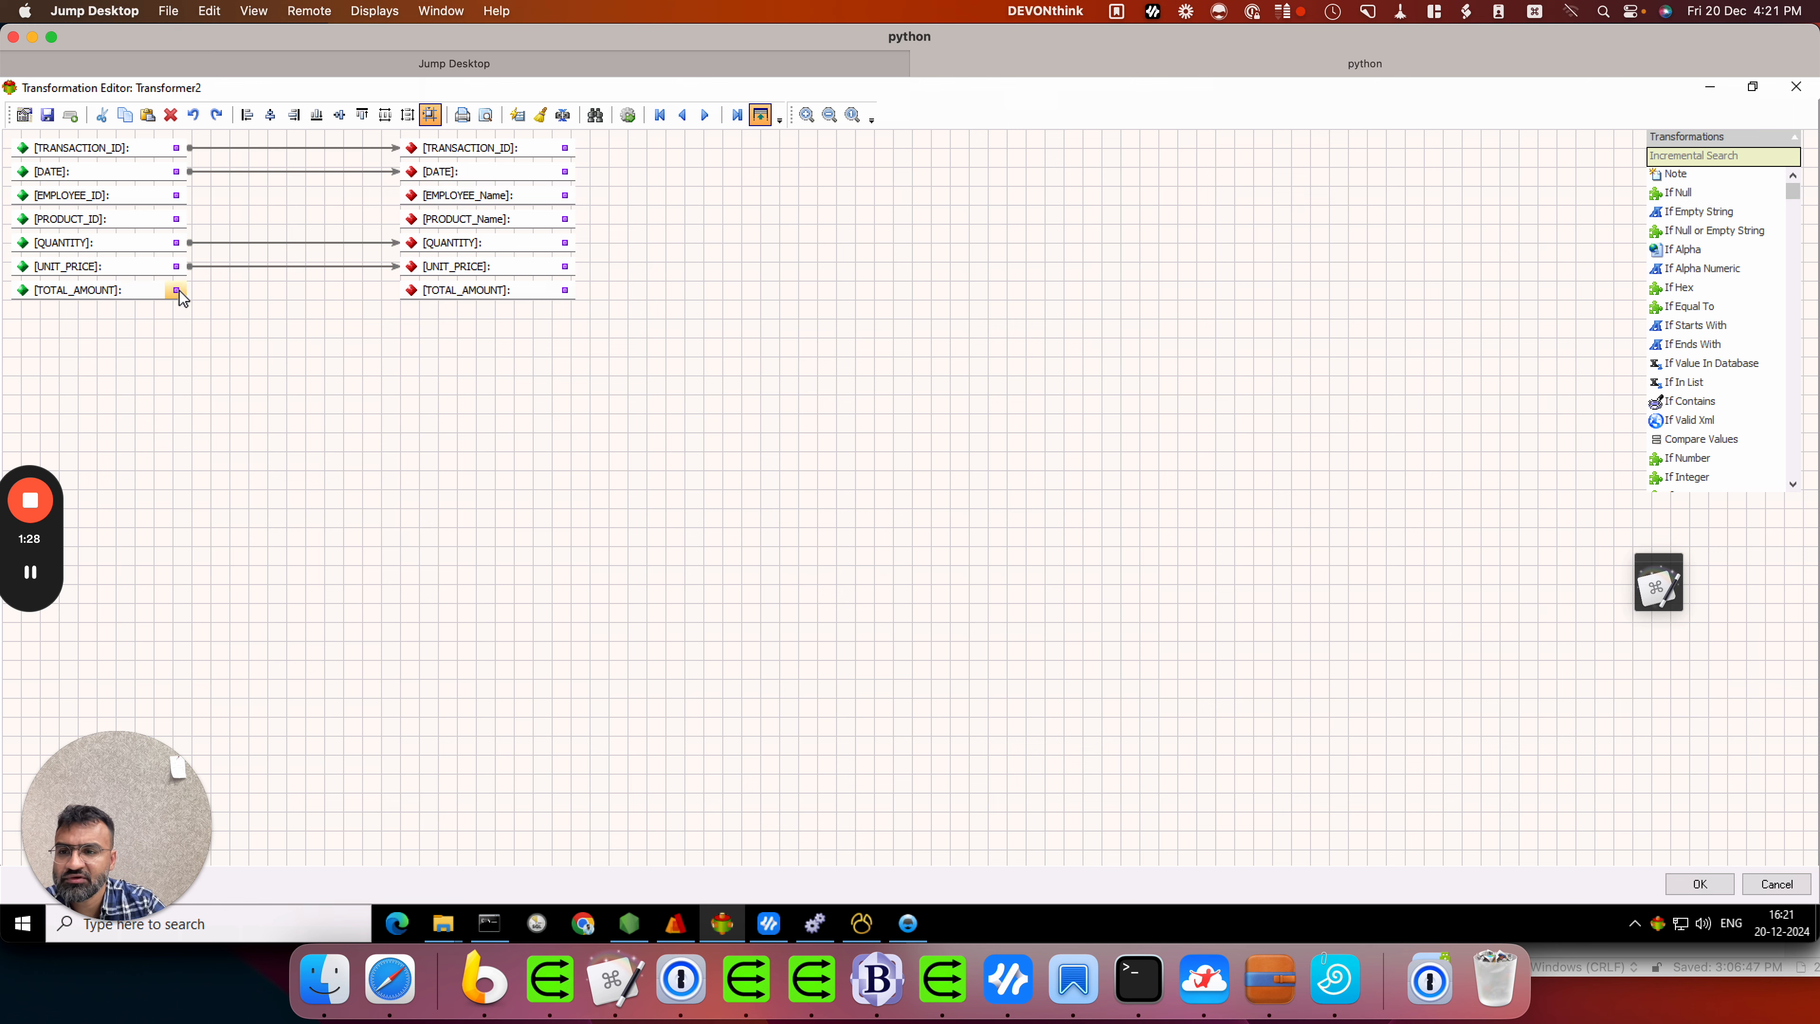
left_click_drag(179, 290, 406, 289)
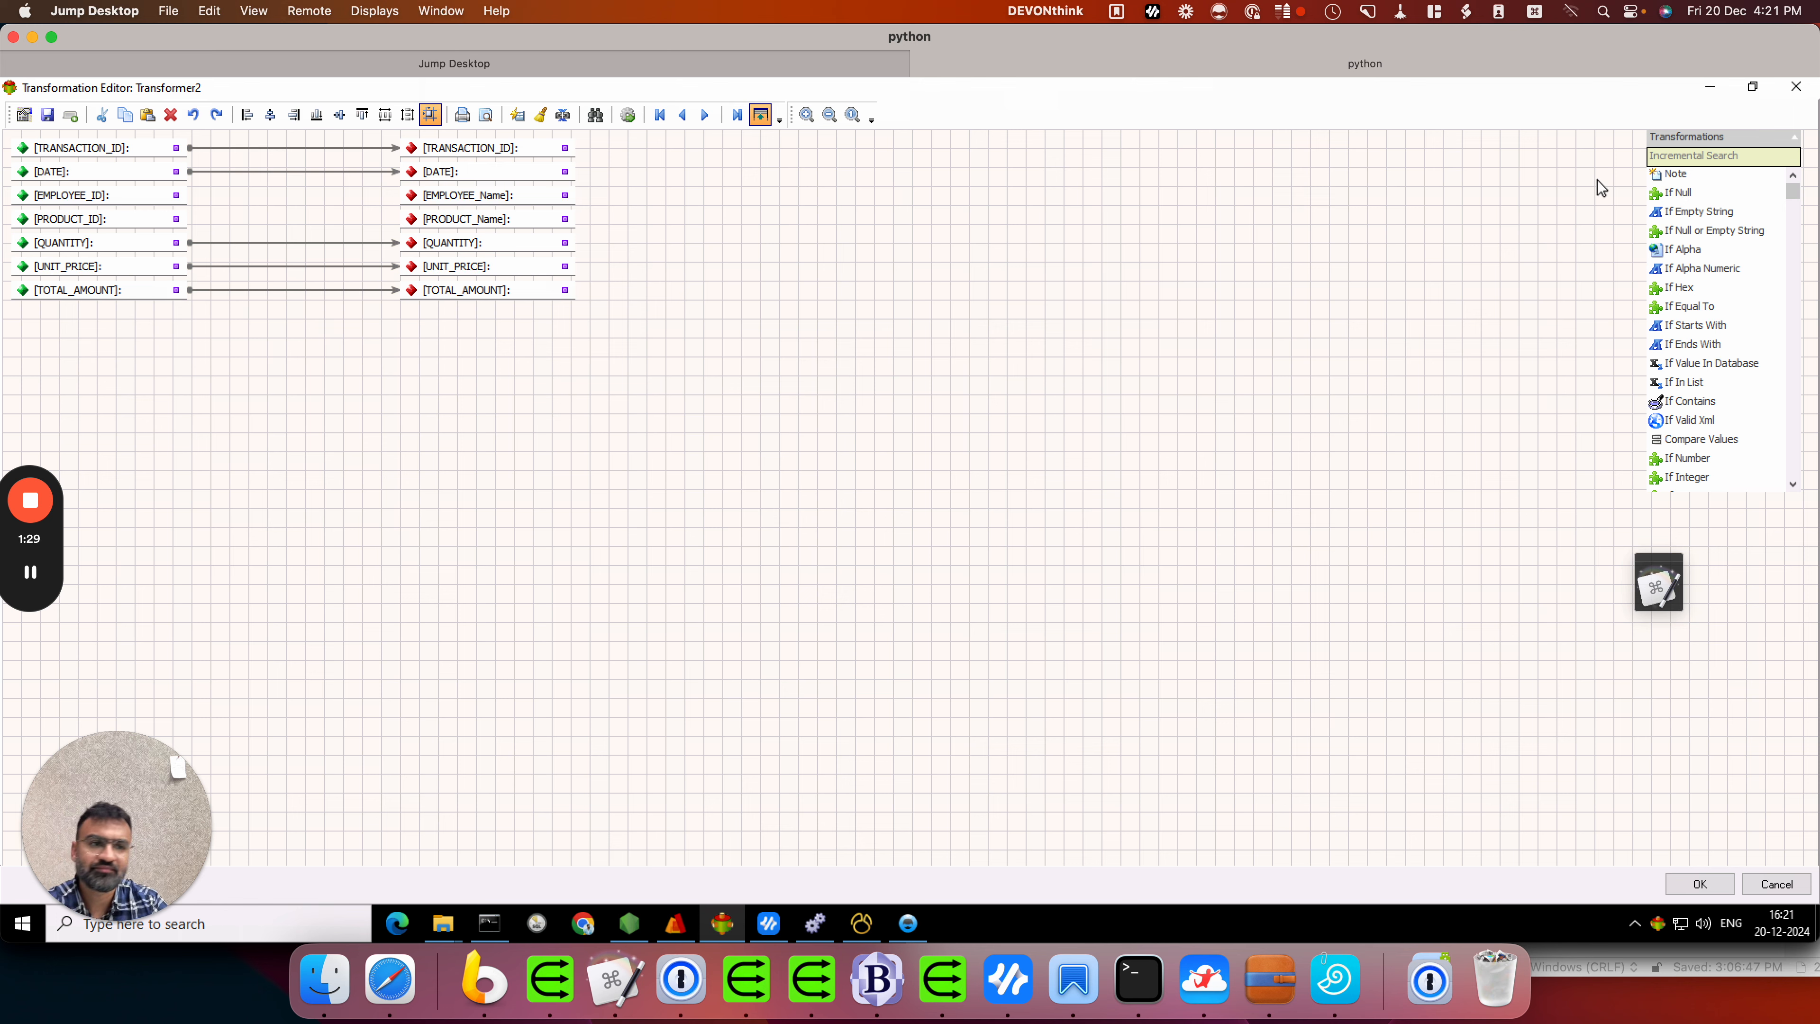
Step: Add two Lookup transformations, feeding EMPLOYEE_ID into the first and PRODUCT_ID into the second
left_click(1692, 153)
type("look")
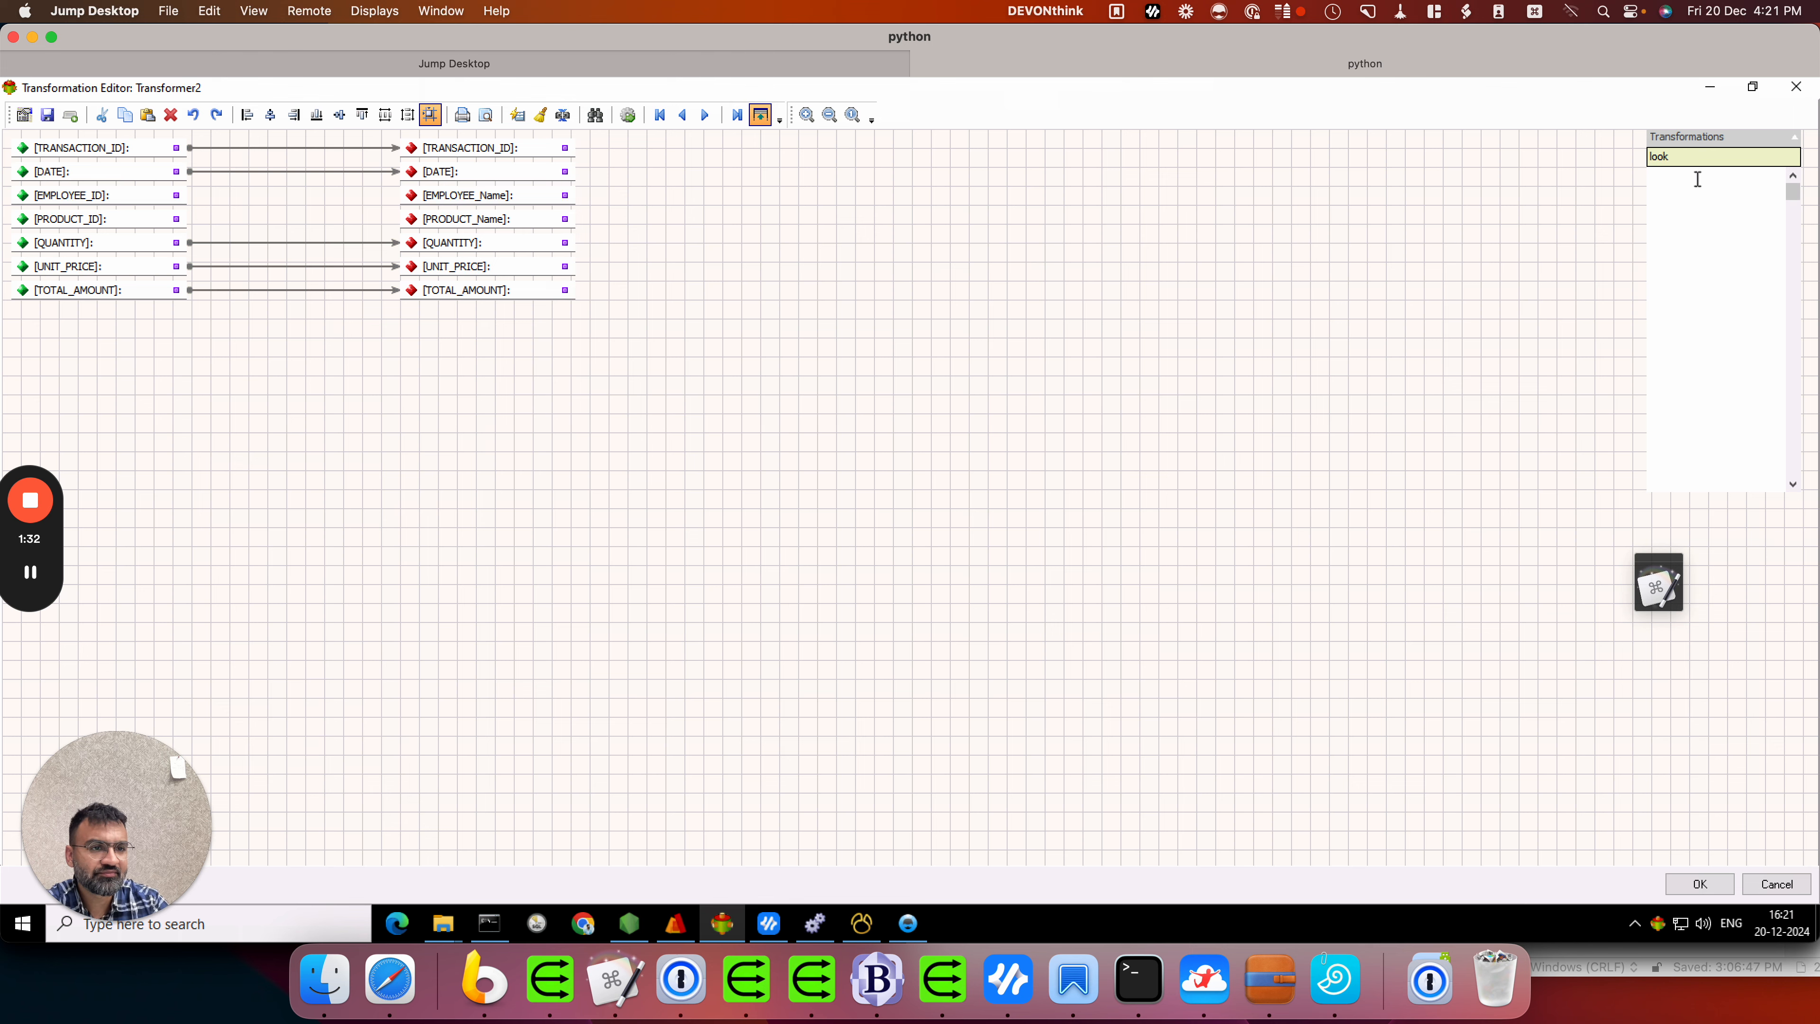
left_click_drag(1697, 175, 226, 334)
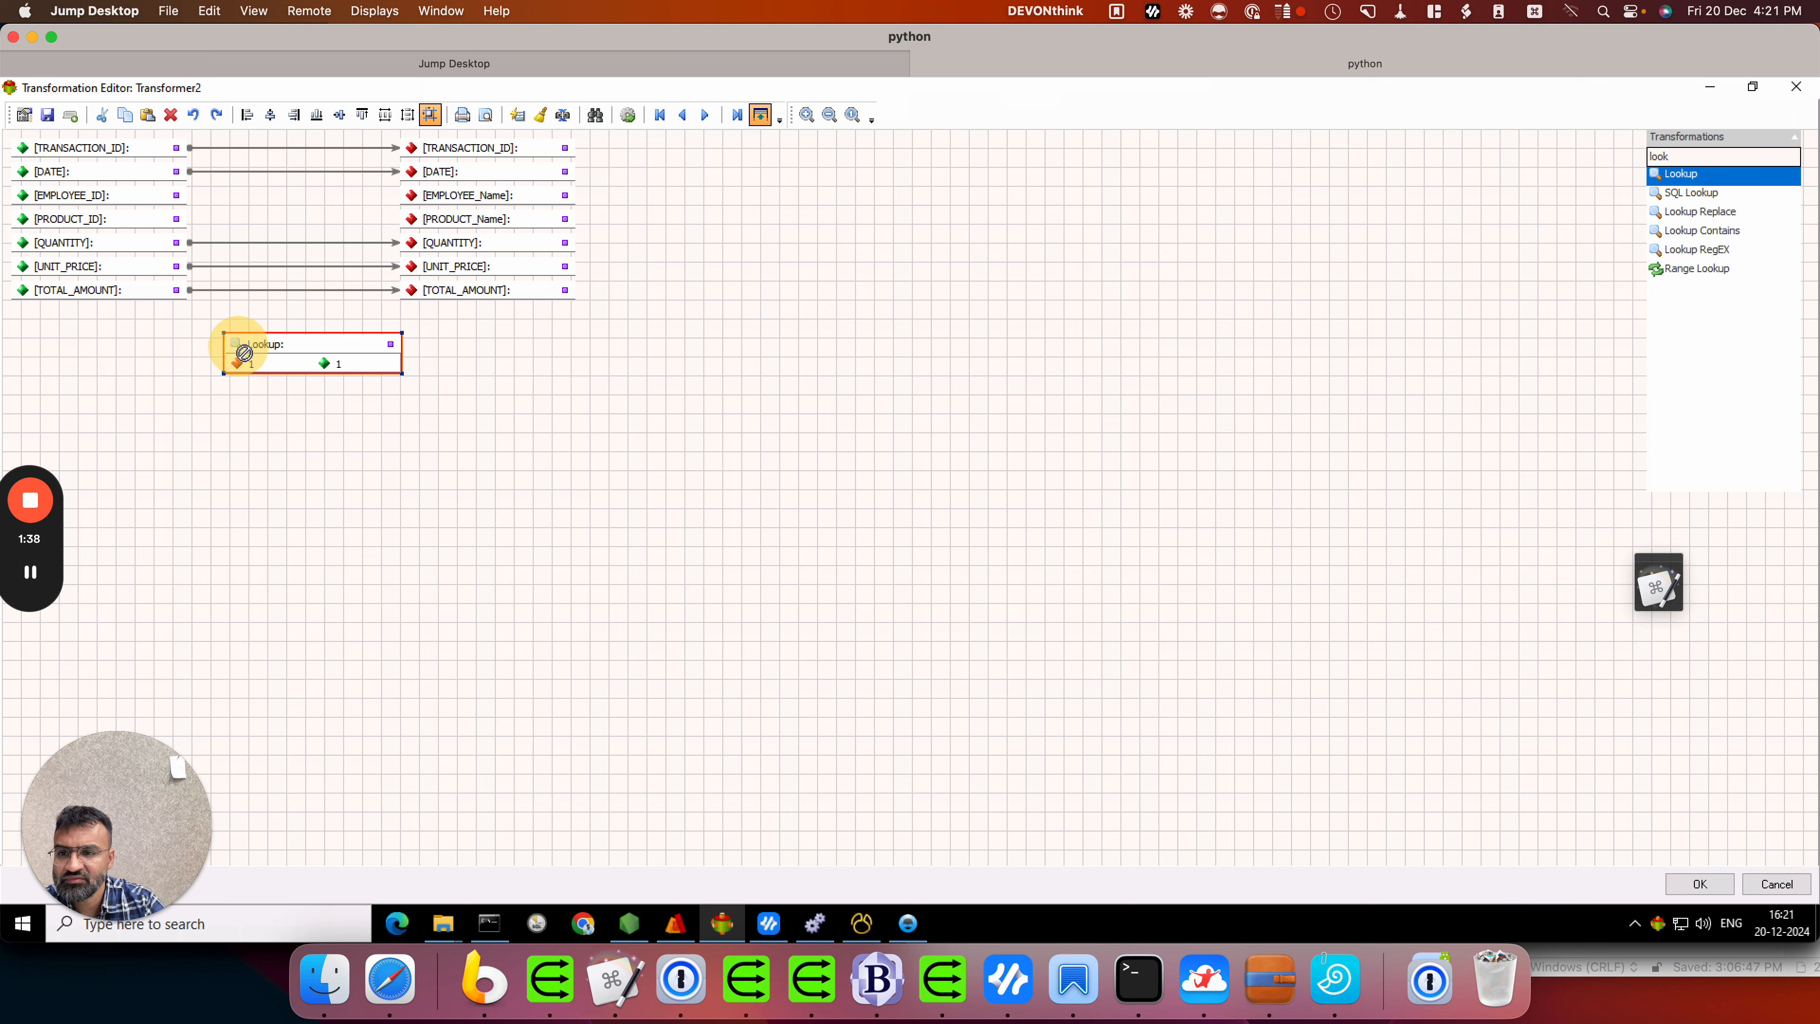
left_click_drag(243, 353, 239, 358)
left_click_drag(1720, 181, 230, 393)
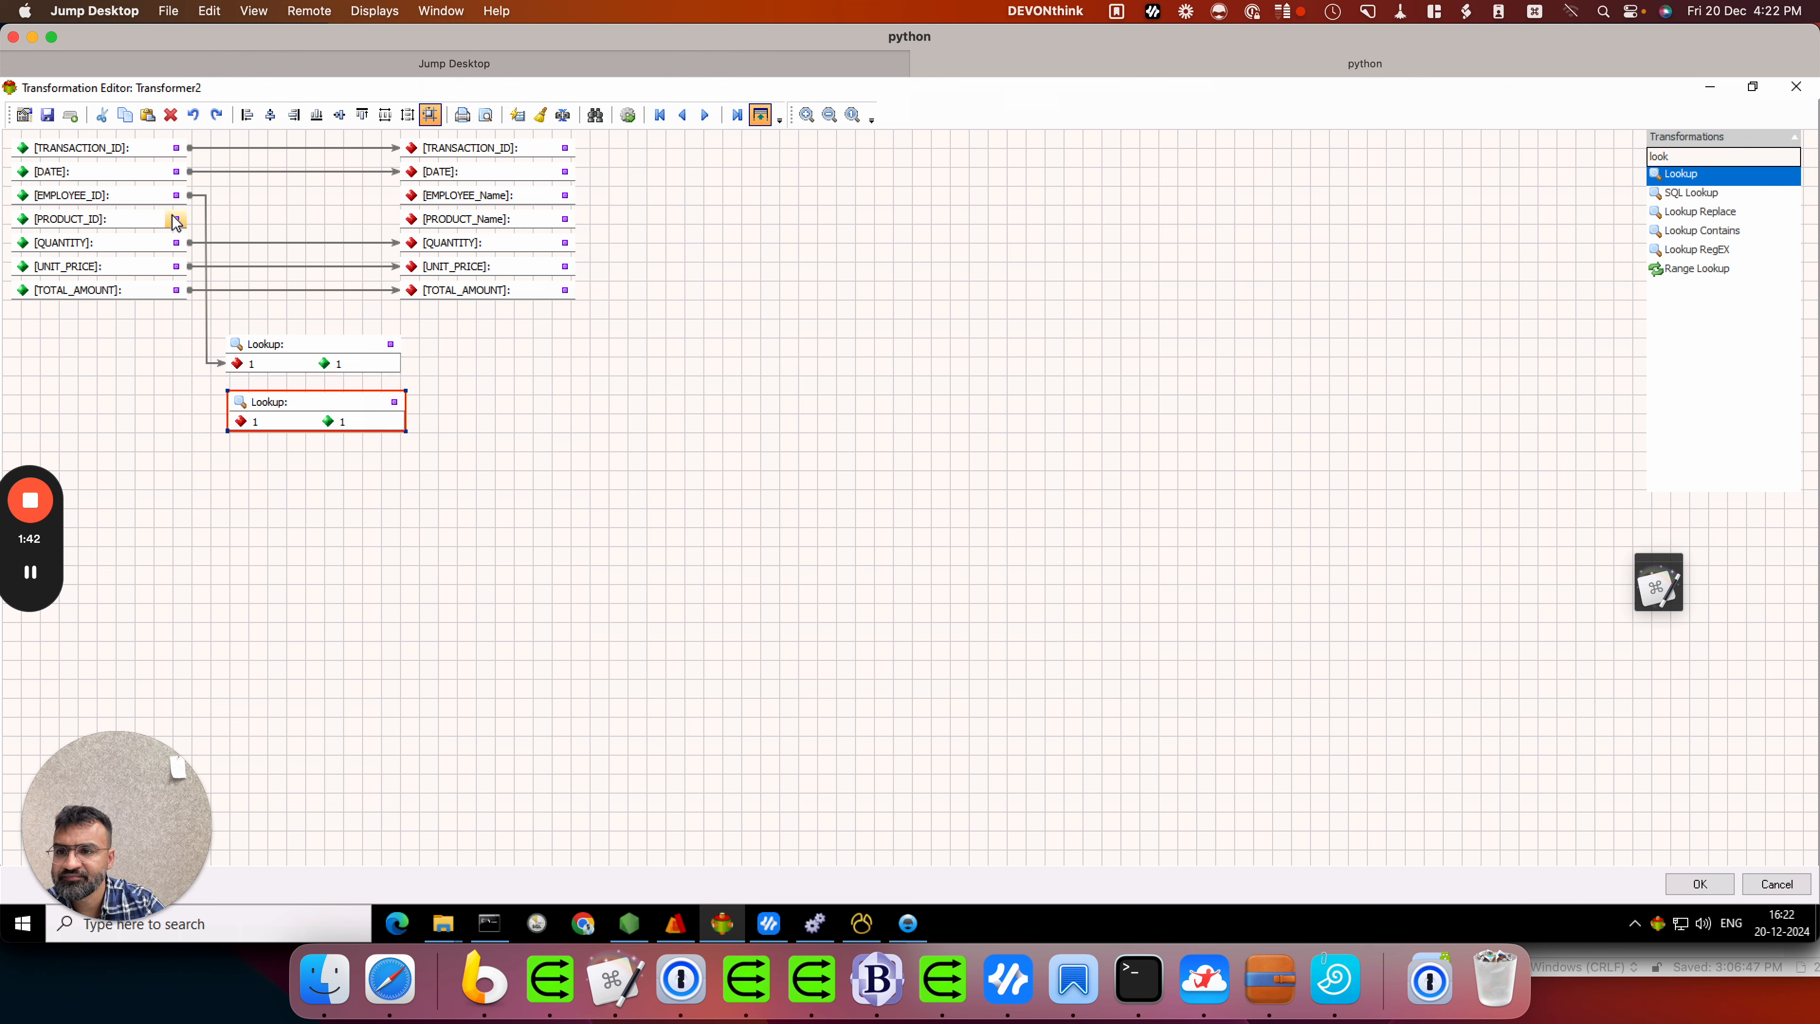
left_click_drag(244, 429, 244, 425)
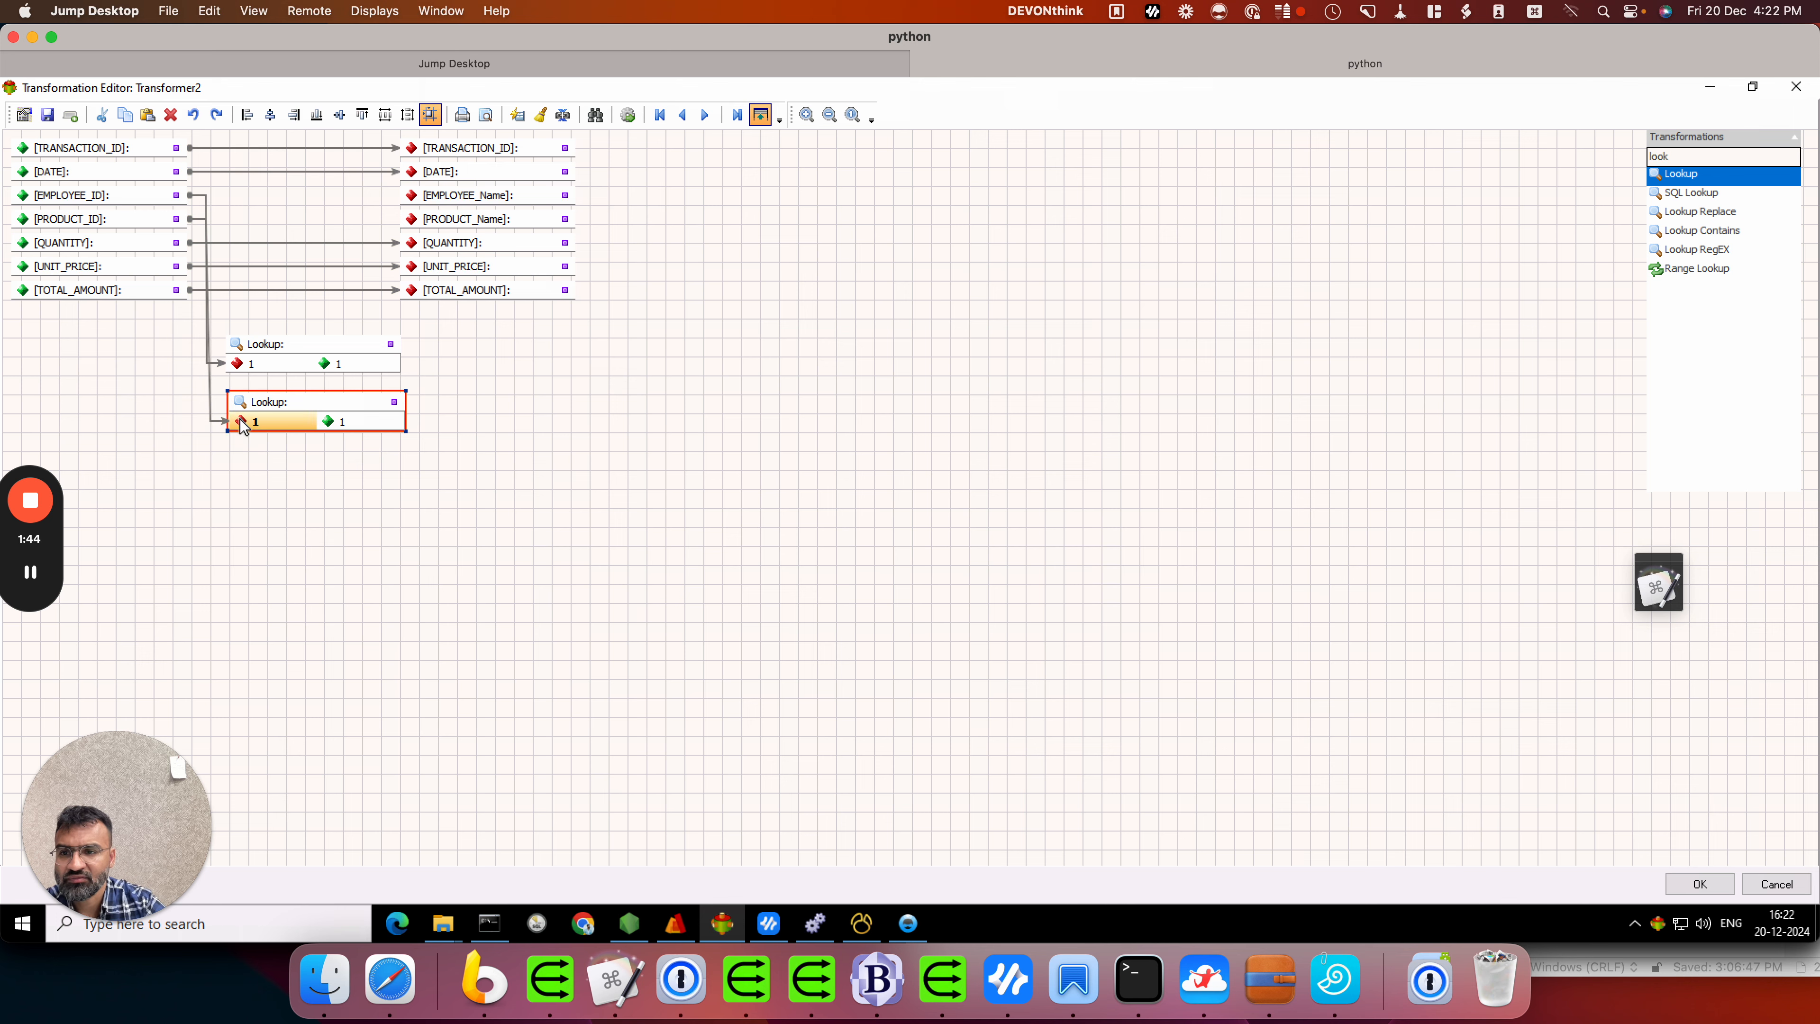
Step: Set the EMPLOYEE_ID lookup's data type to Text File(s), description to "Salesmna Name" and connection to AutoSql Static Masters
left_click(264, 347)
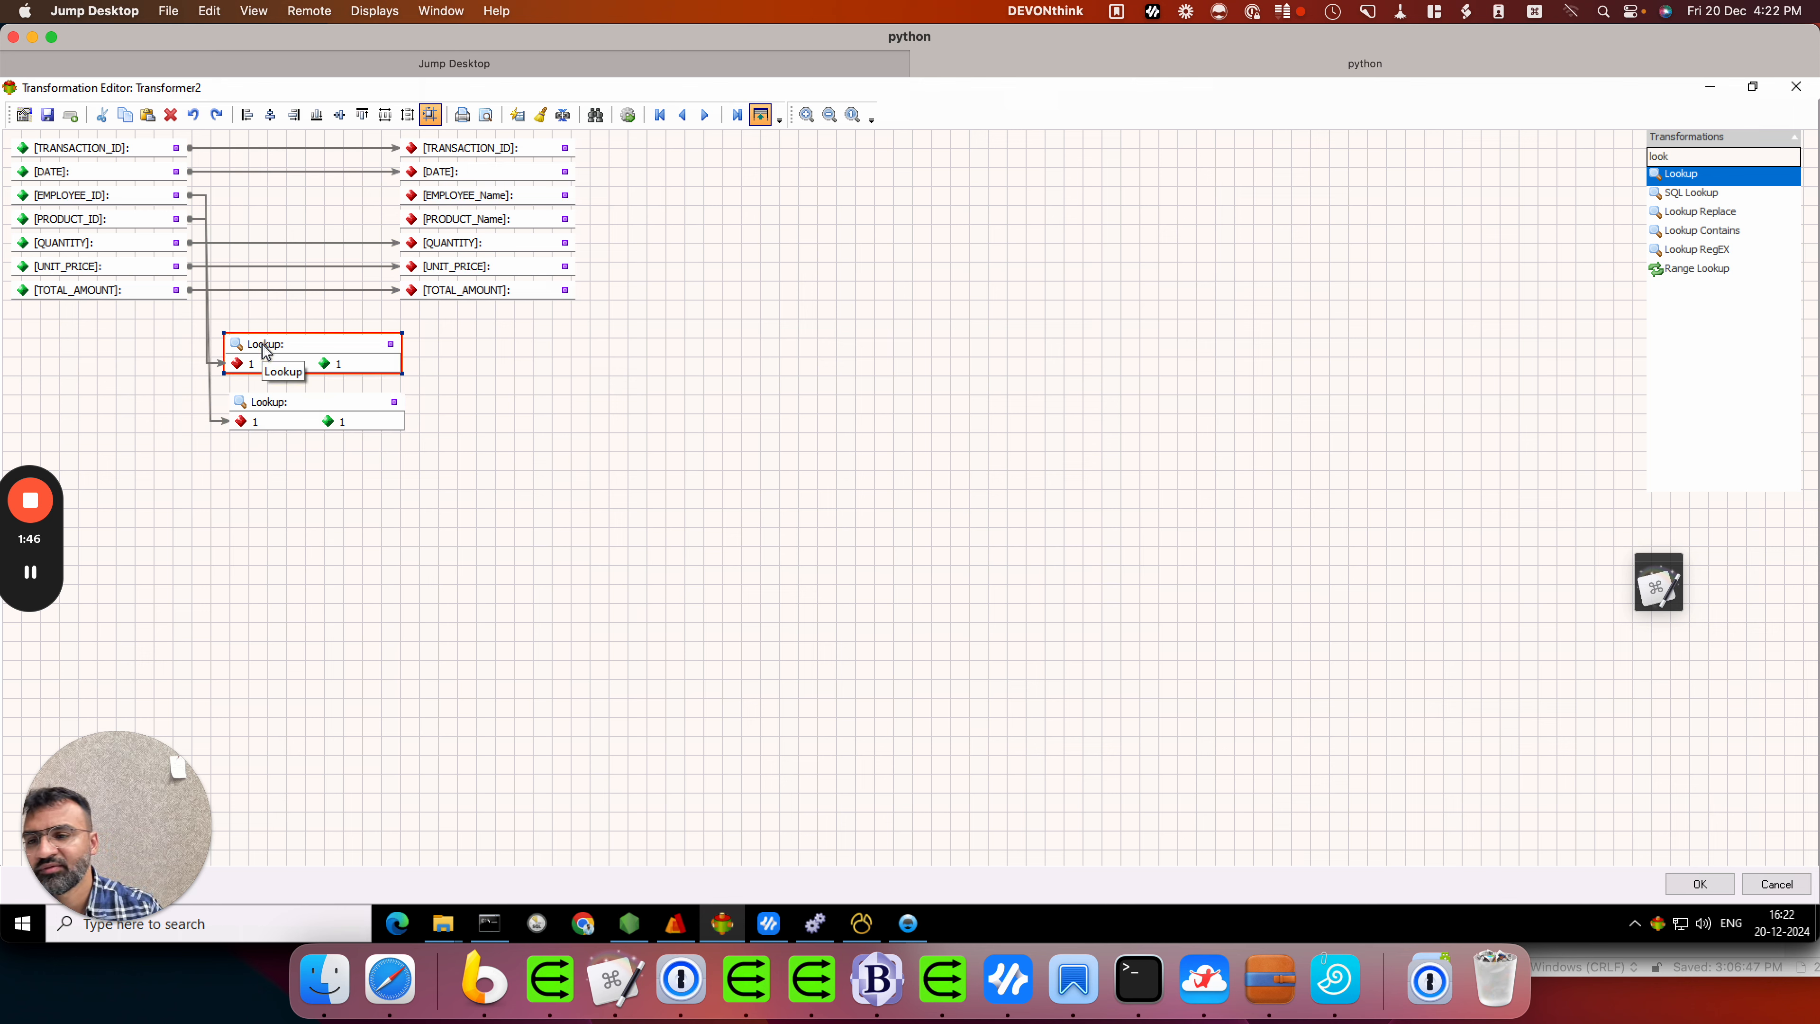
left_click(33, 571)
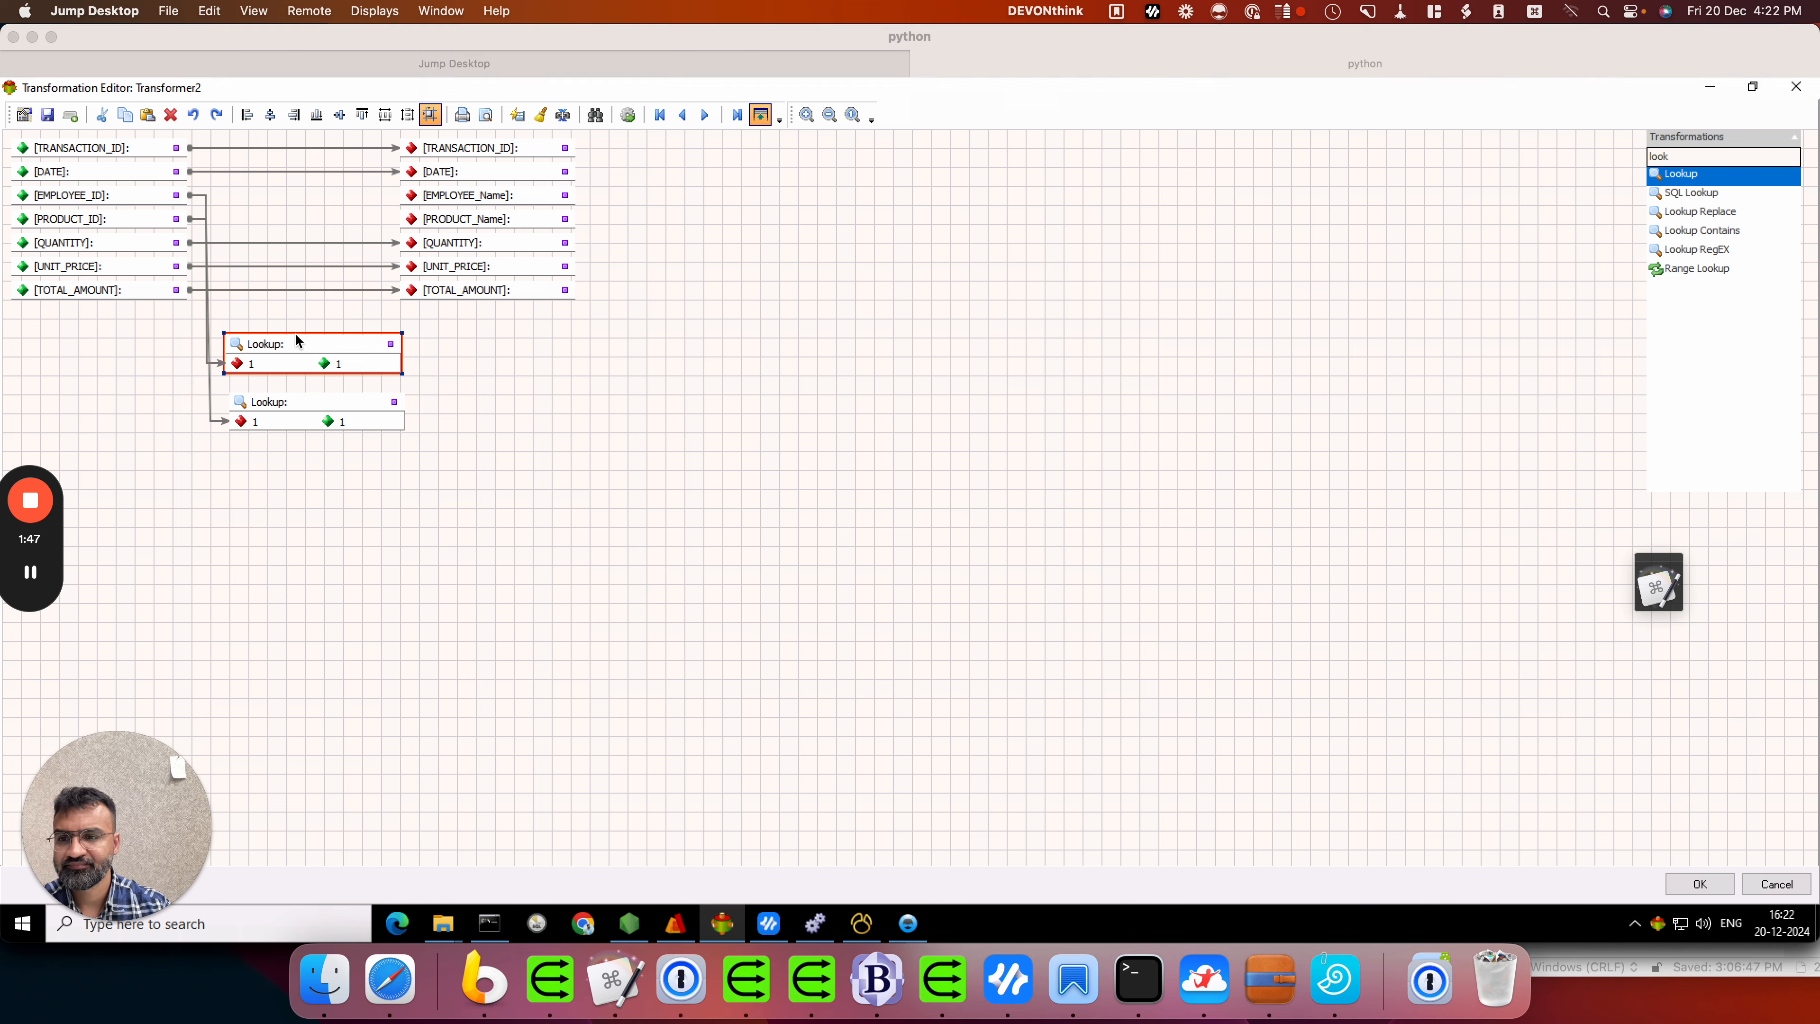
left_click(298, 339)
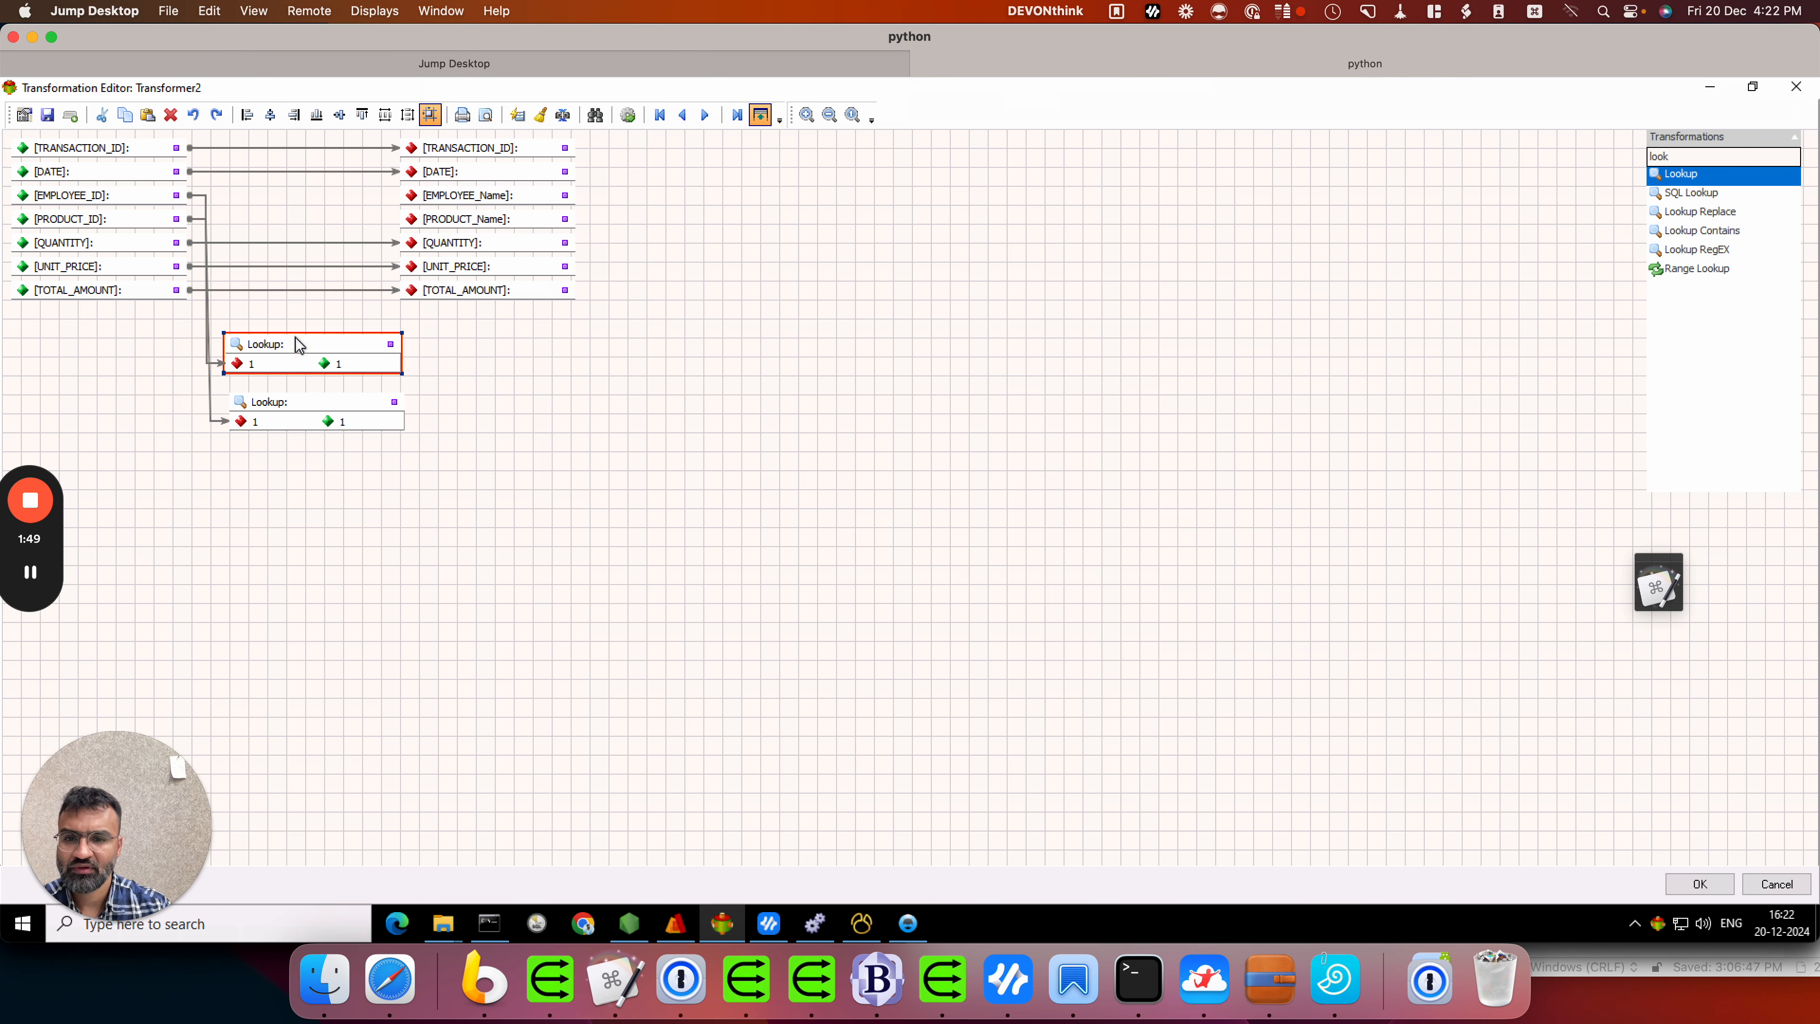
double_click(355, 350)
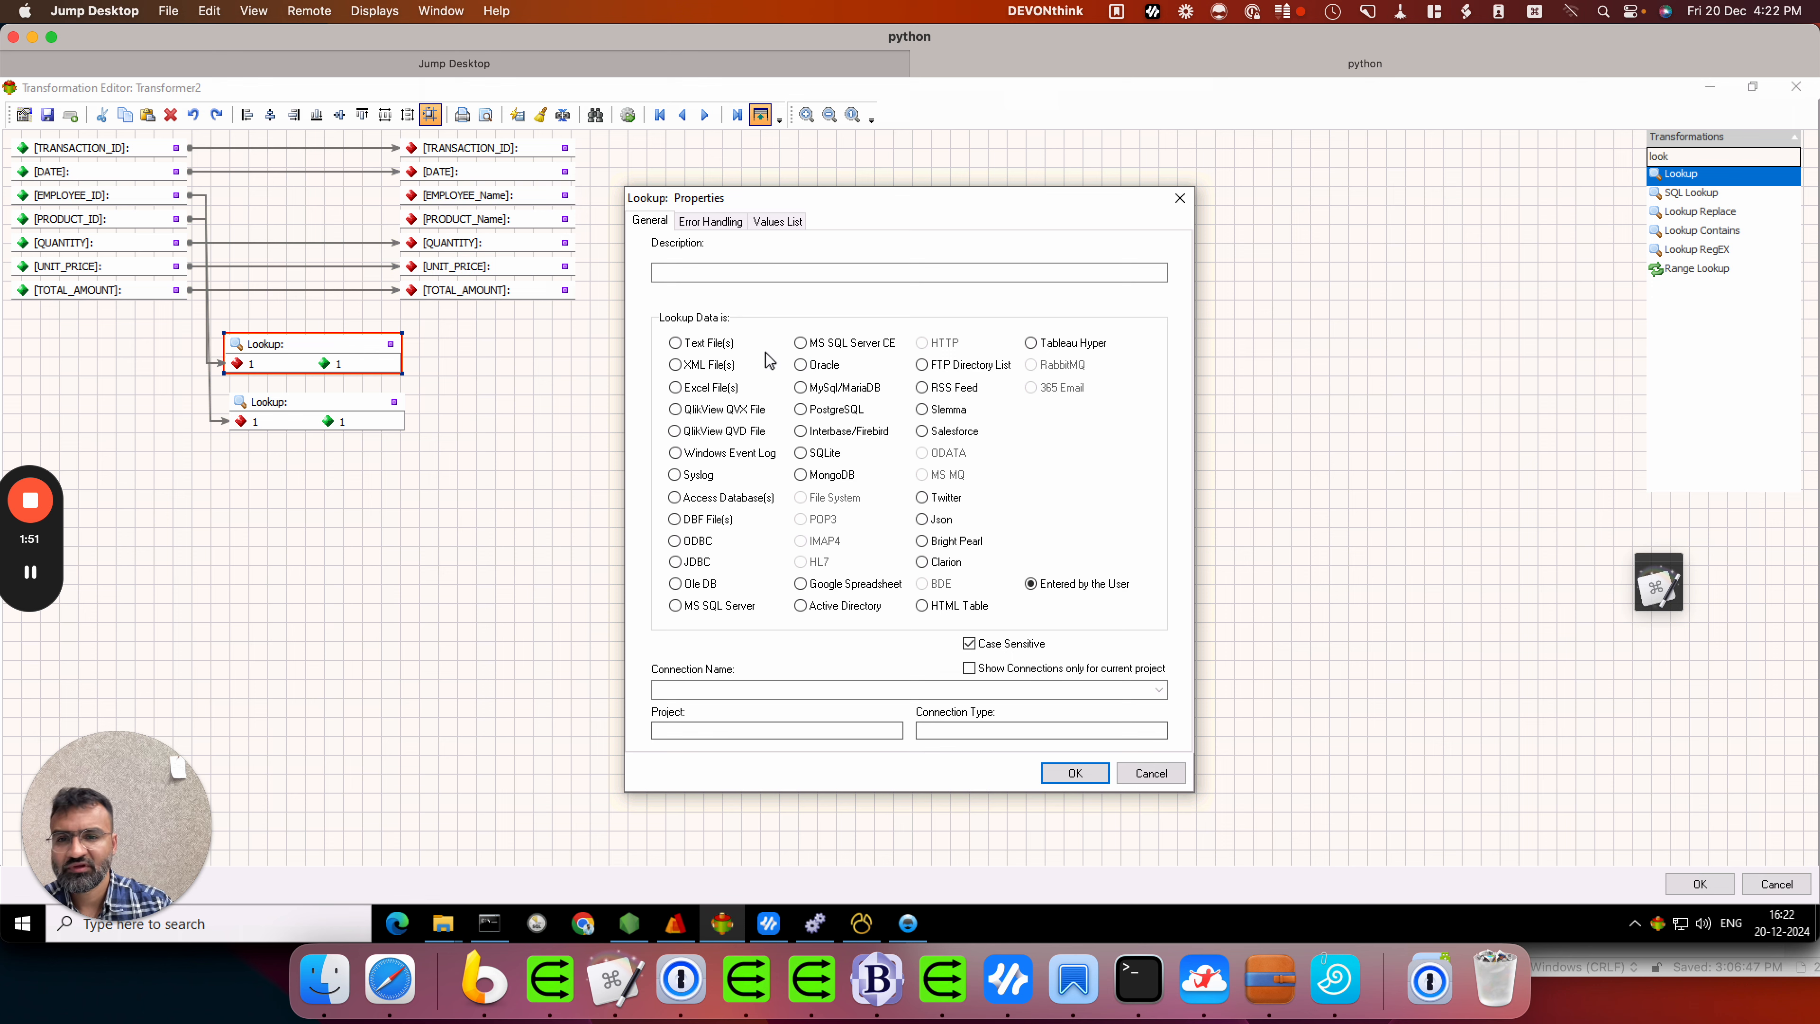
left_click(721, 350)
left_click(723, 267)
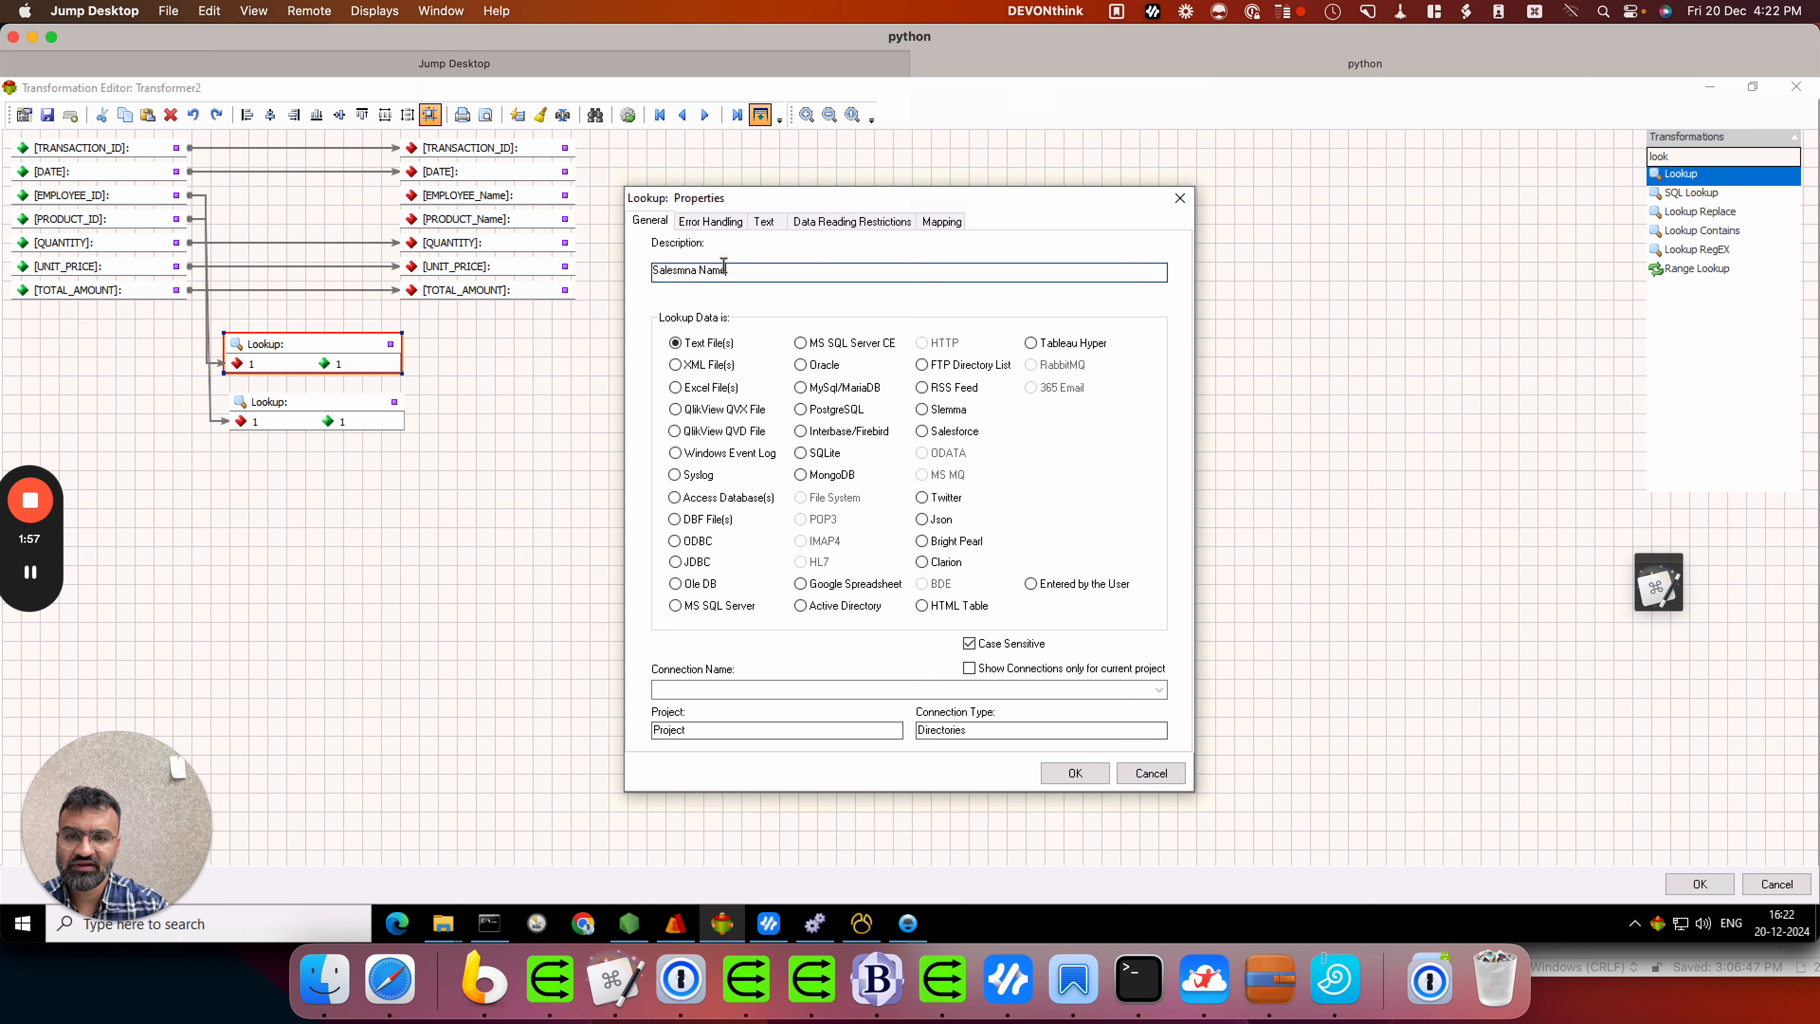
left_click(677, 690)
left_click(710, 710)
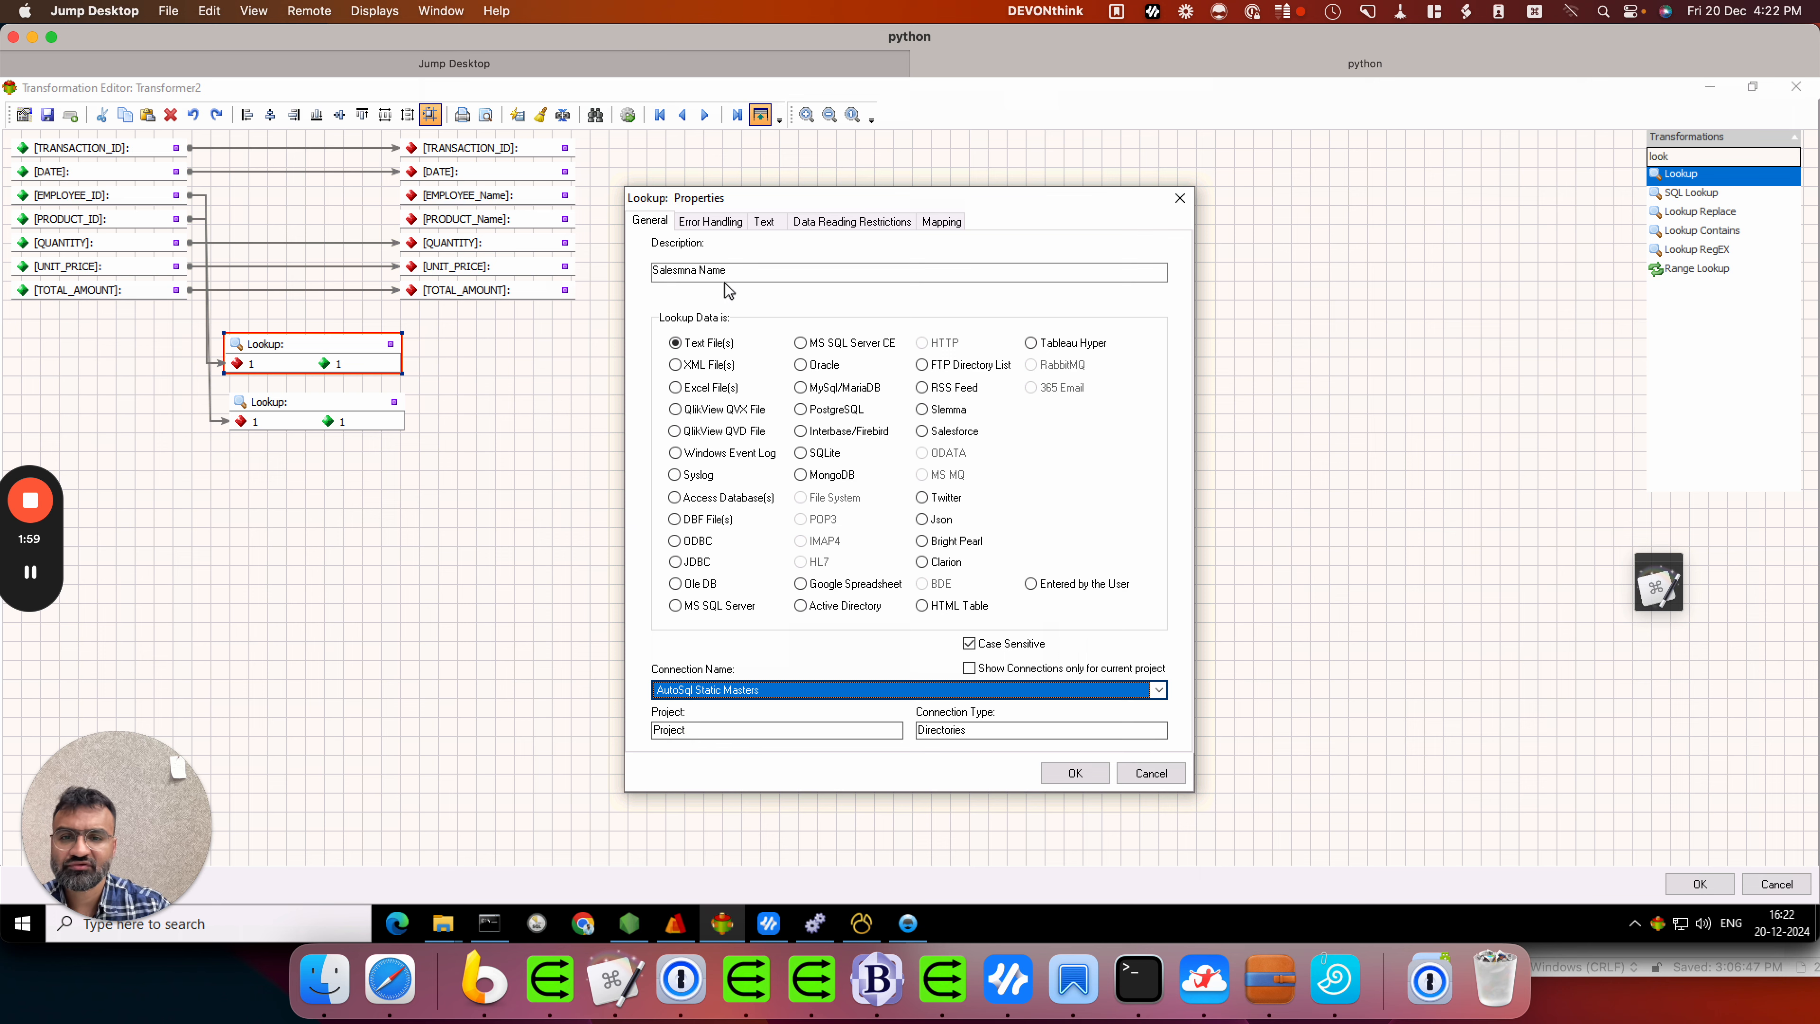
Step: Point the EMPLOYEE_ID lookup at salesman.csv and add {LF} and {LF}+{CR} to its line terminators
left_click(765, 224)
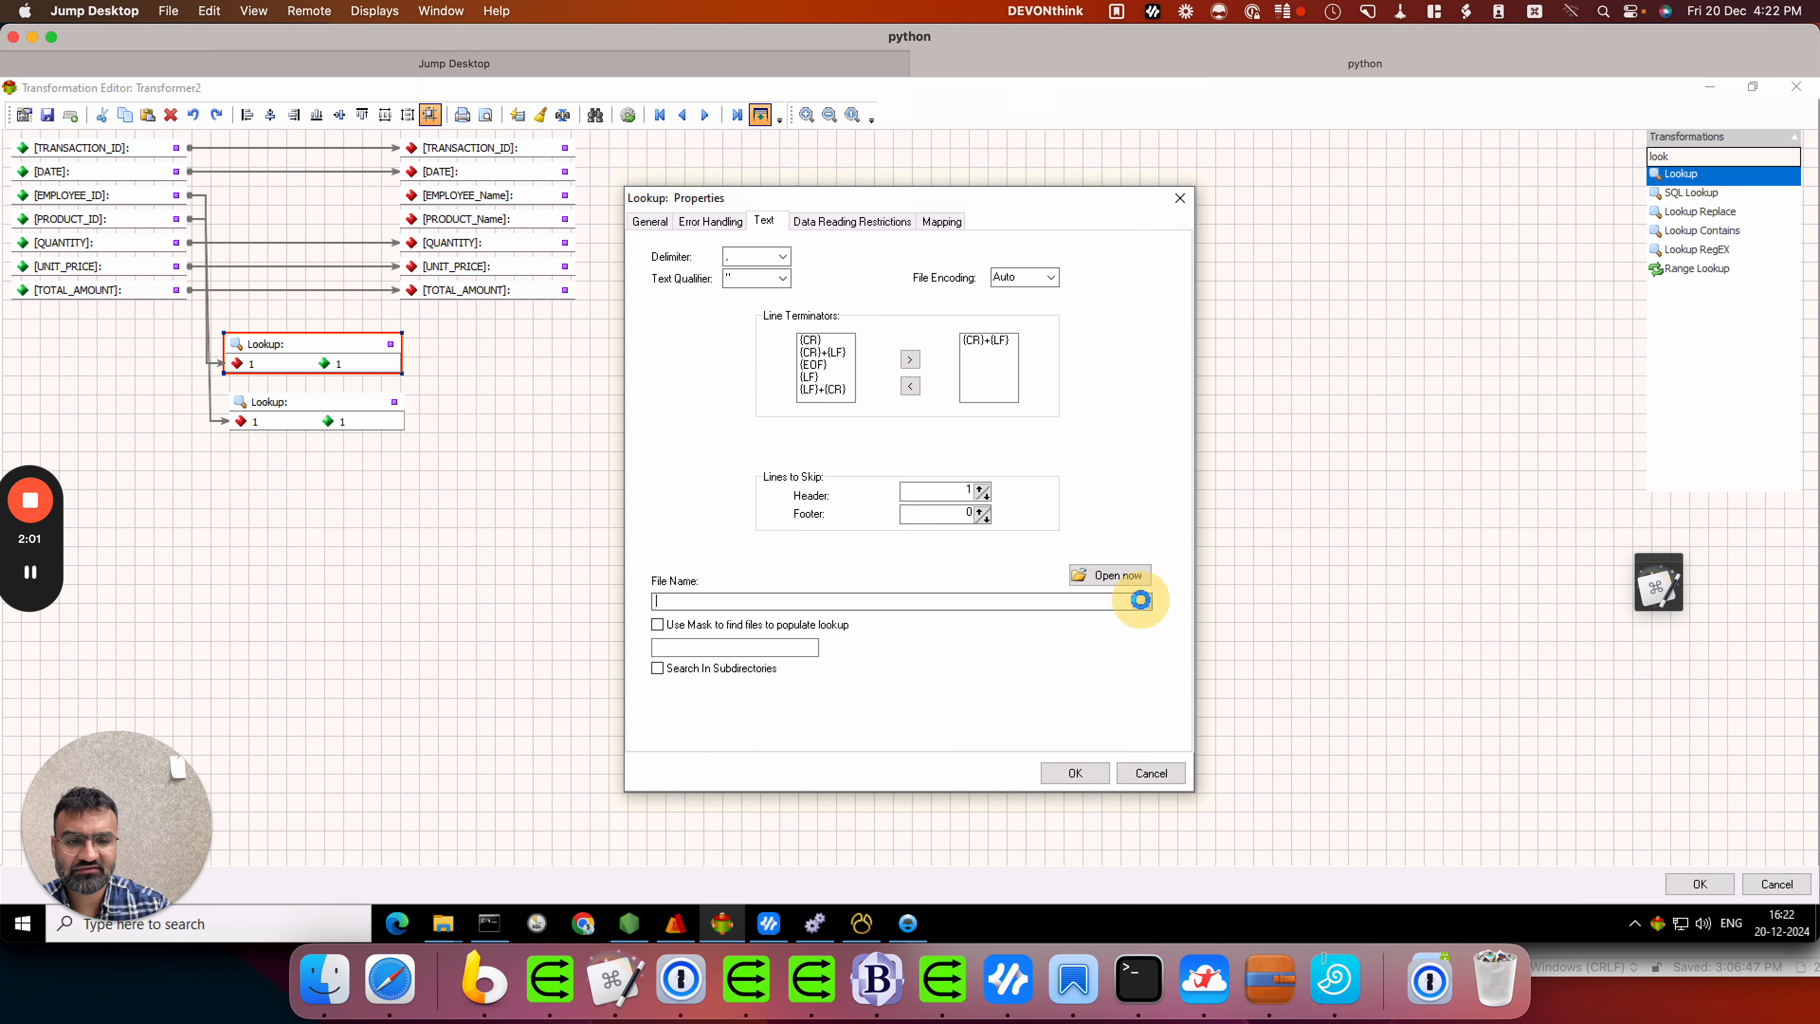
left_click(1141, 601)
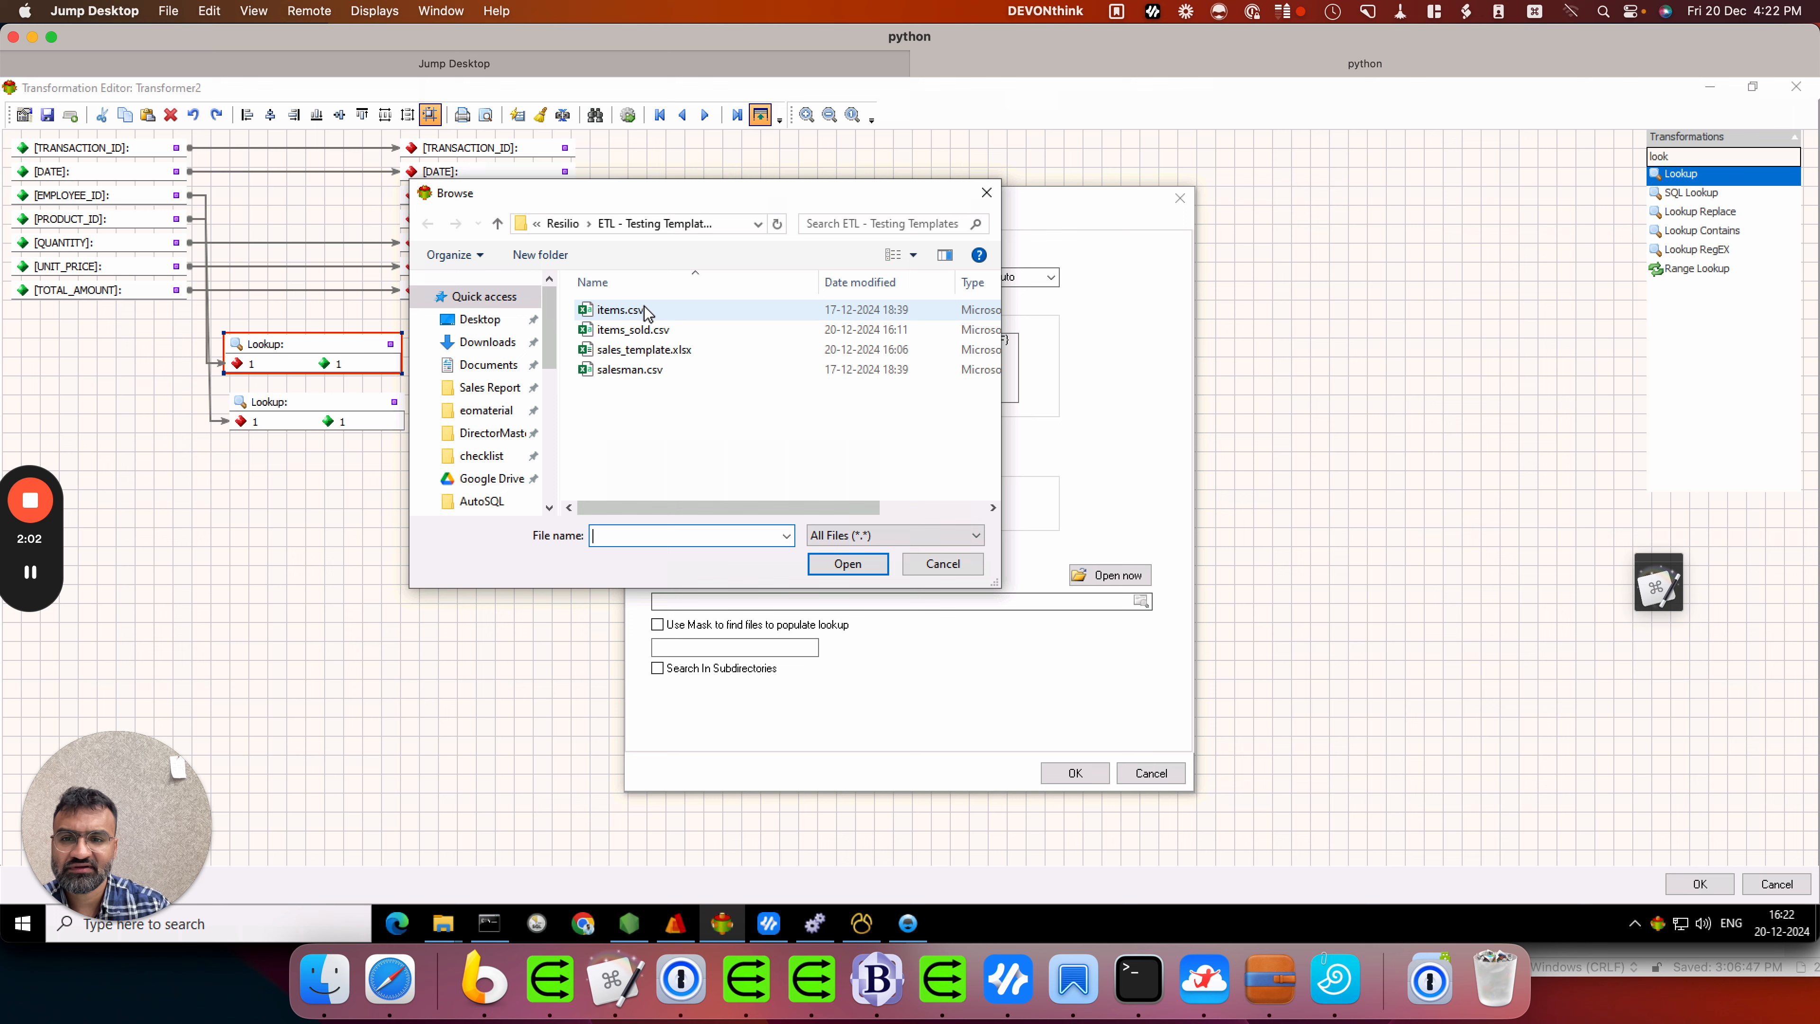
double_click(655, 372)
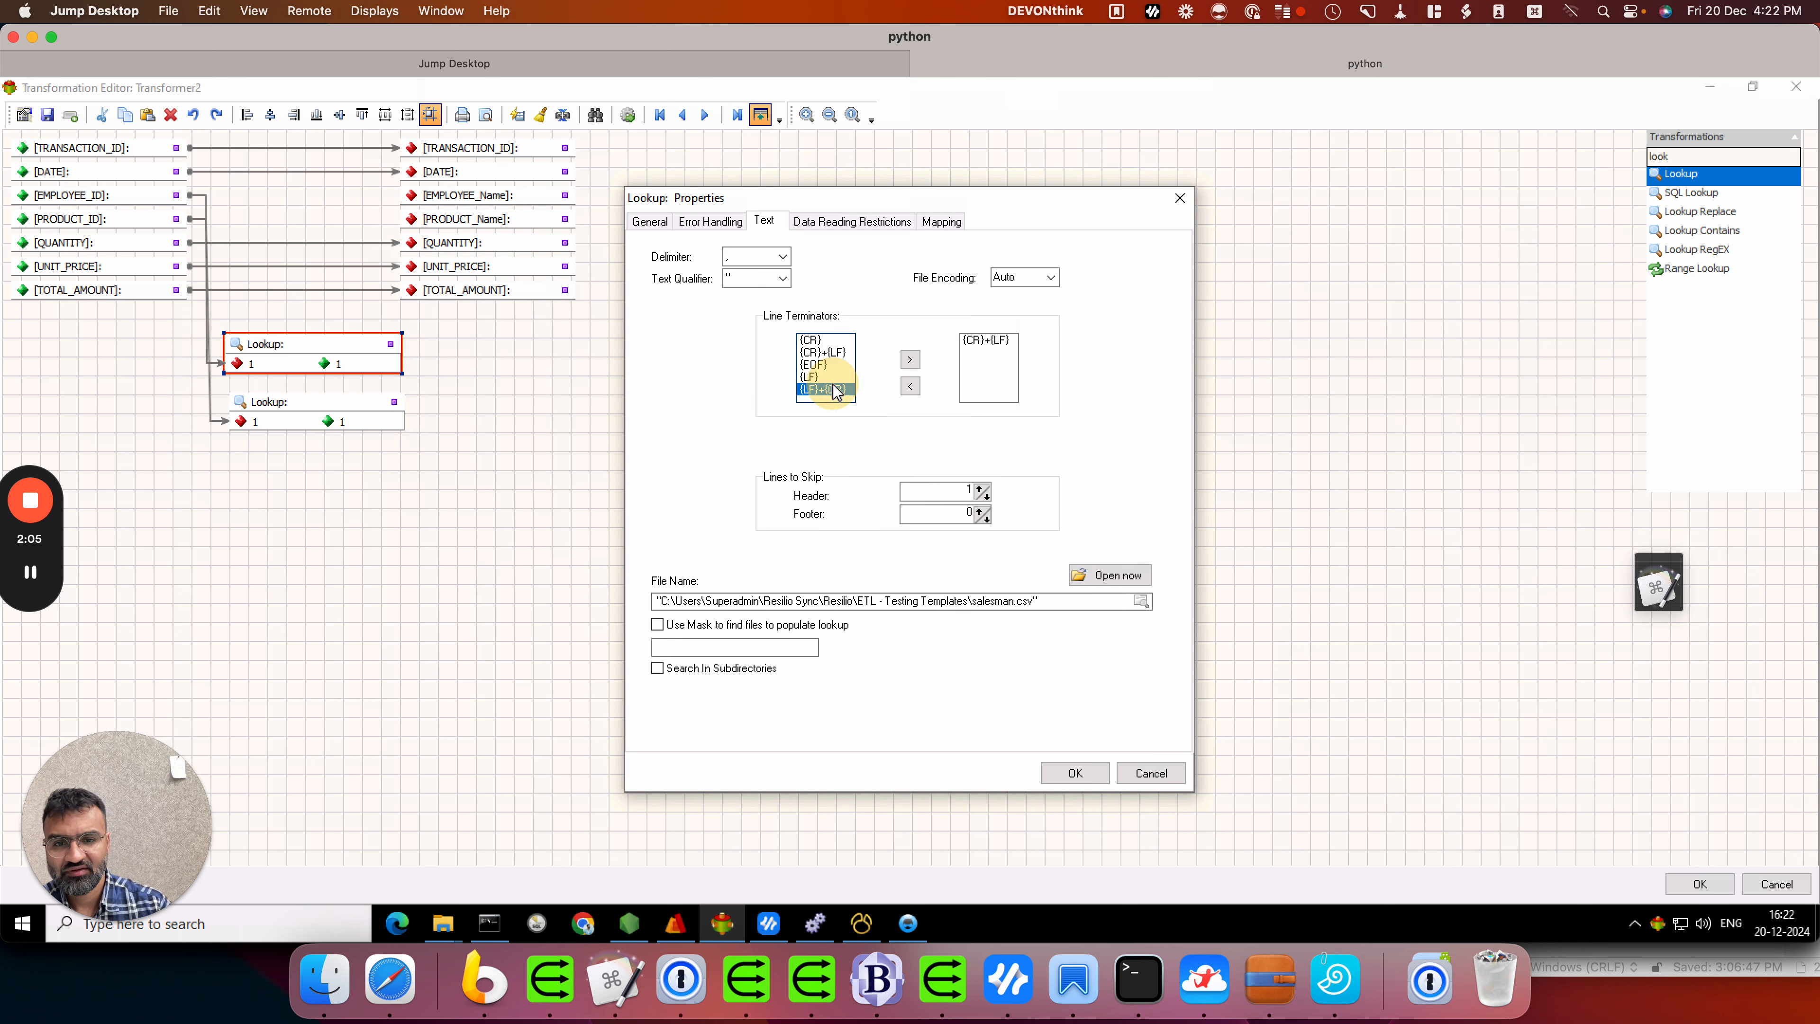
left_click(824, 377)
left_click(910, 359)
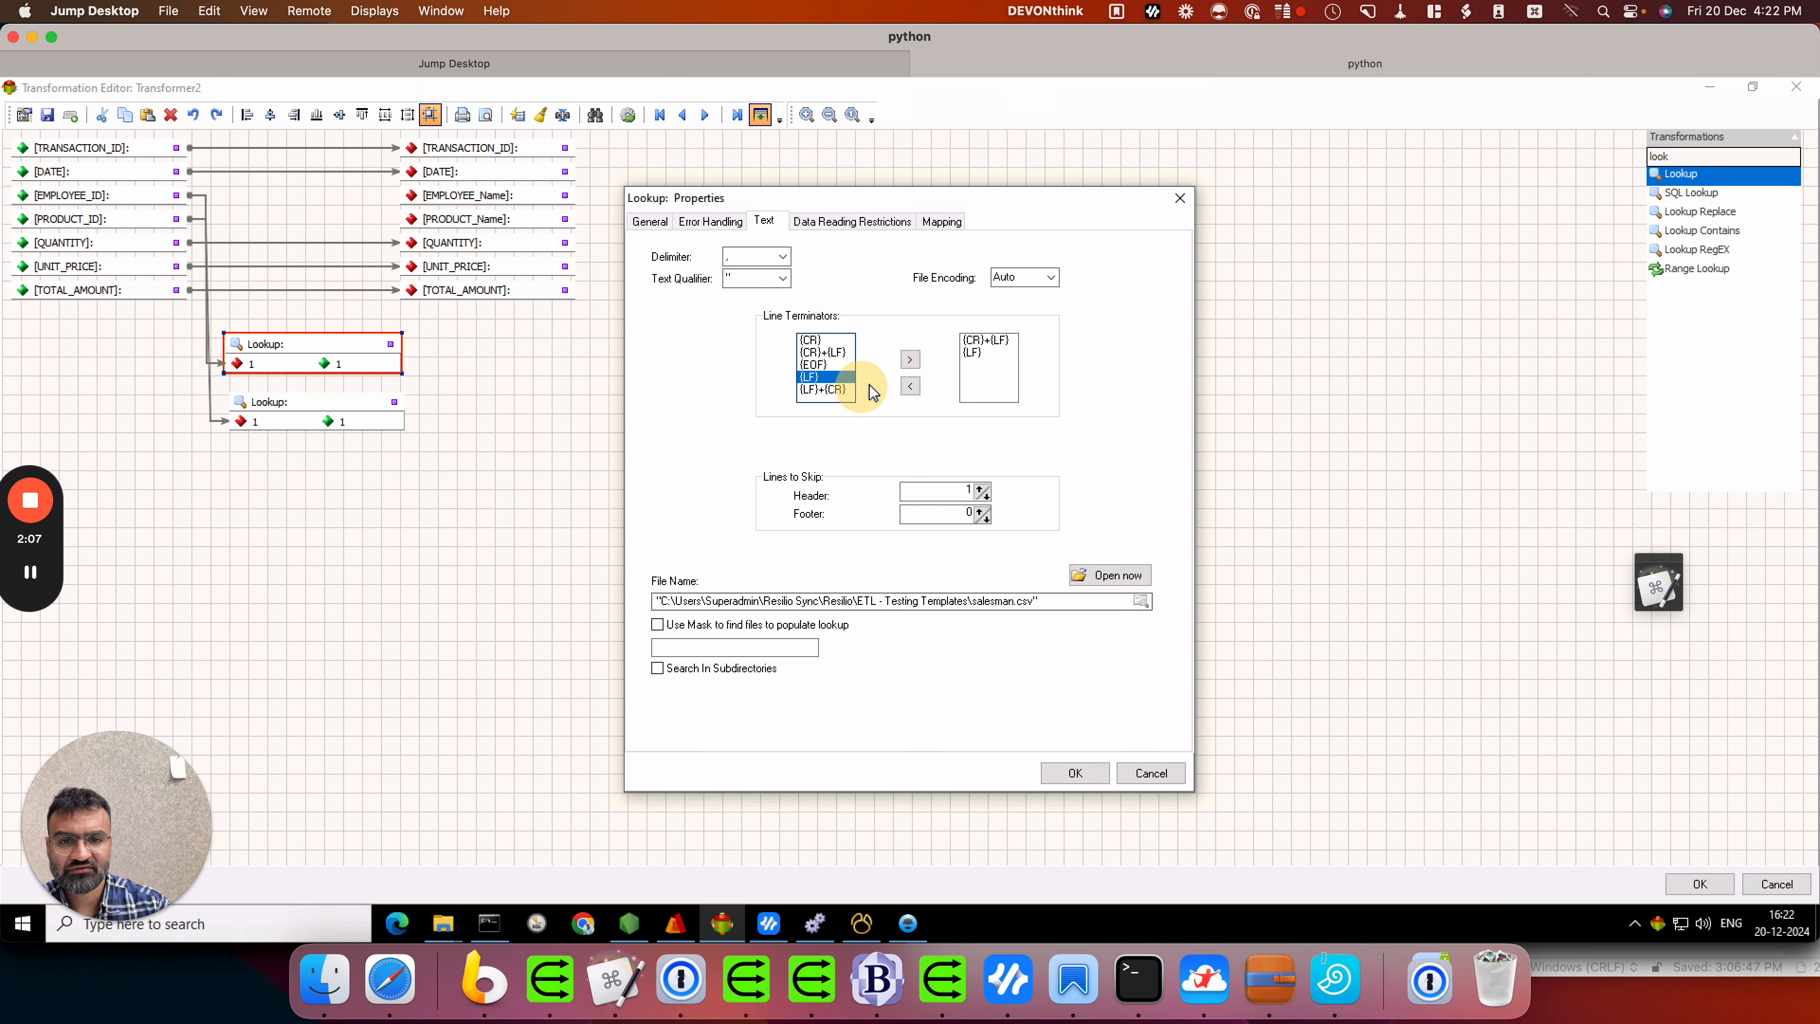
left_click(827, 390)
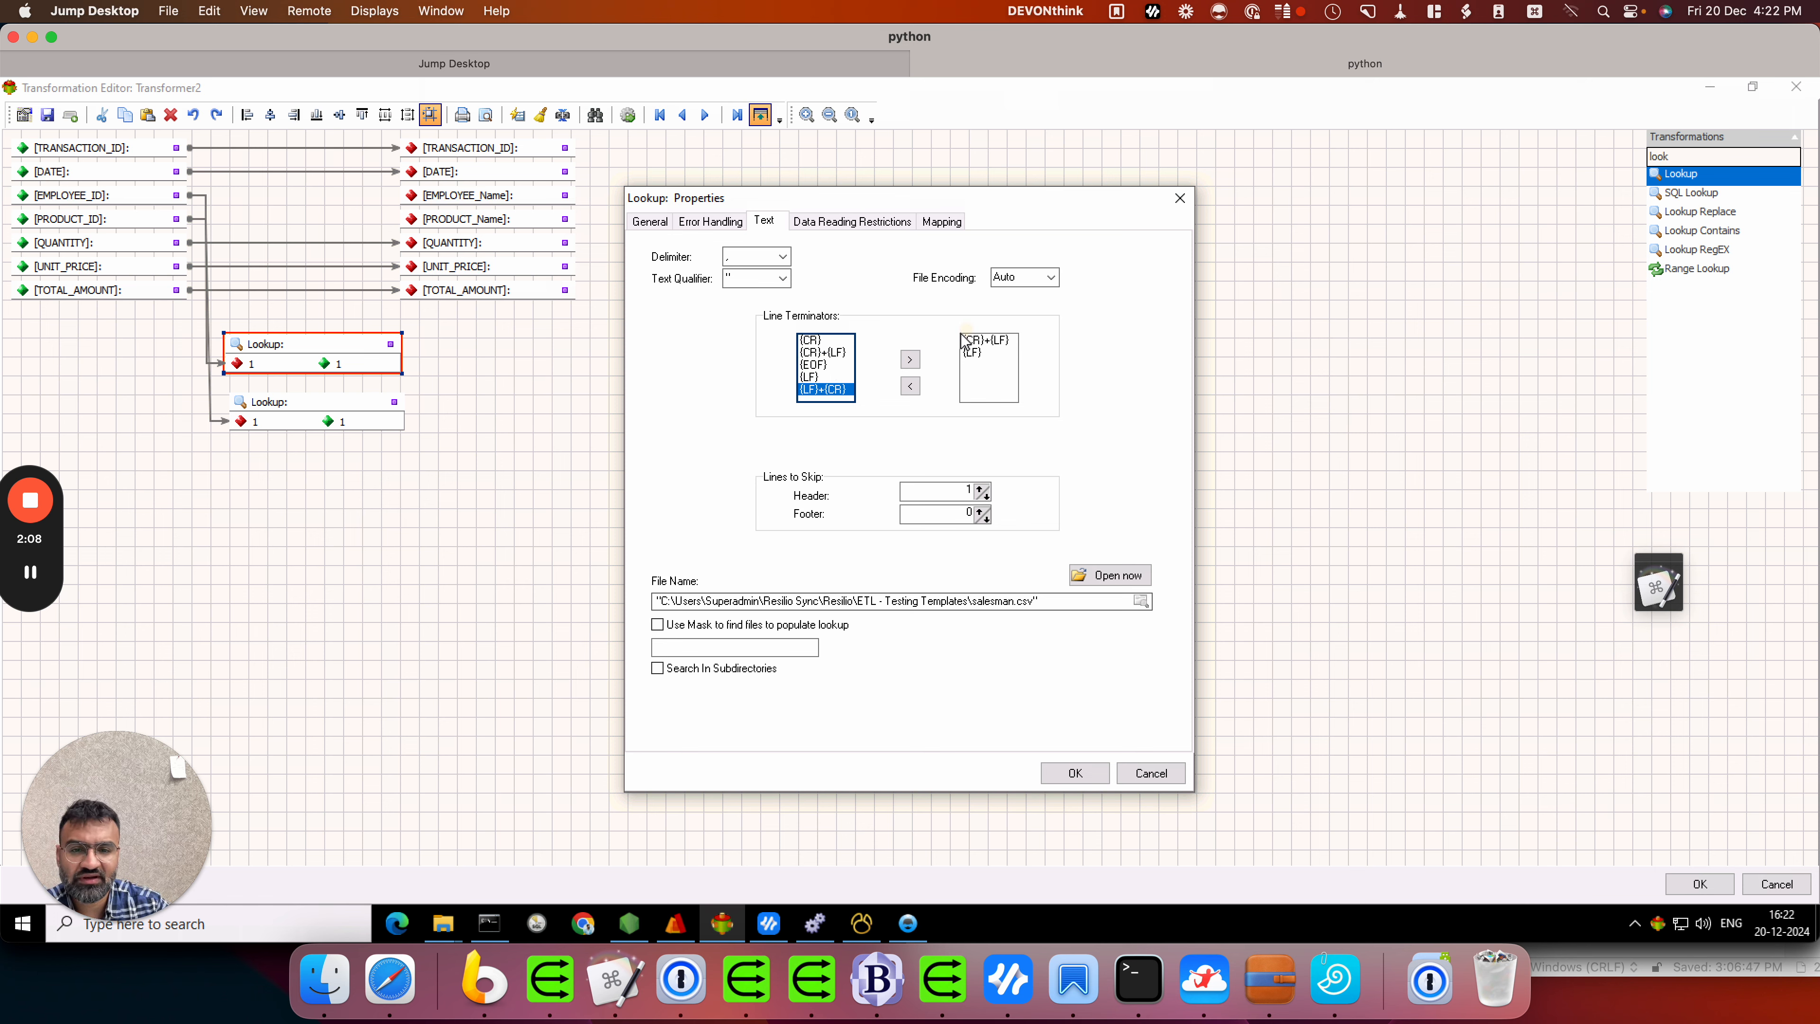
left_click(910, 359)
Step: In the EMPLOYEE_ID lookup's mapping, set the field names from row 1 of salesman.csv
left_click(943, 216)
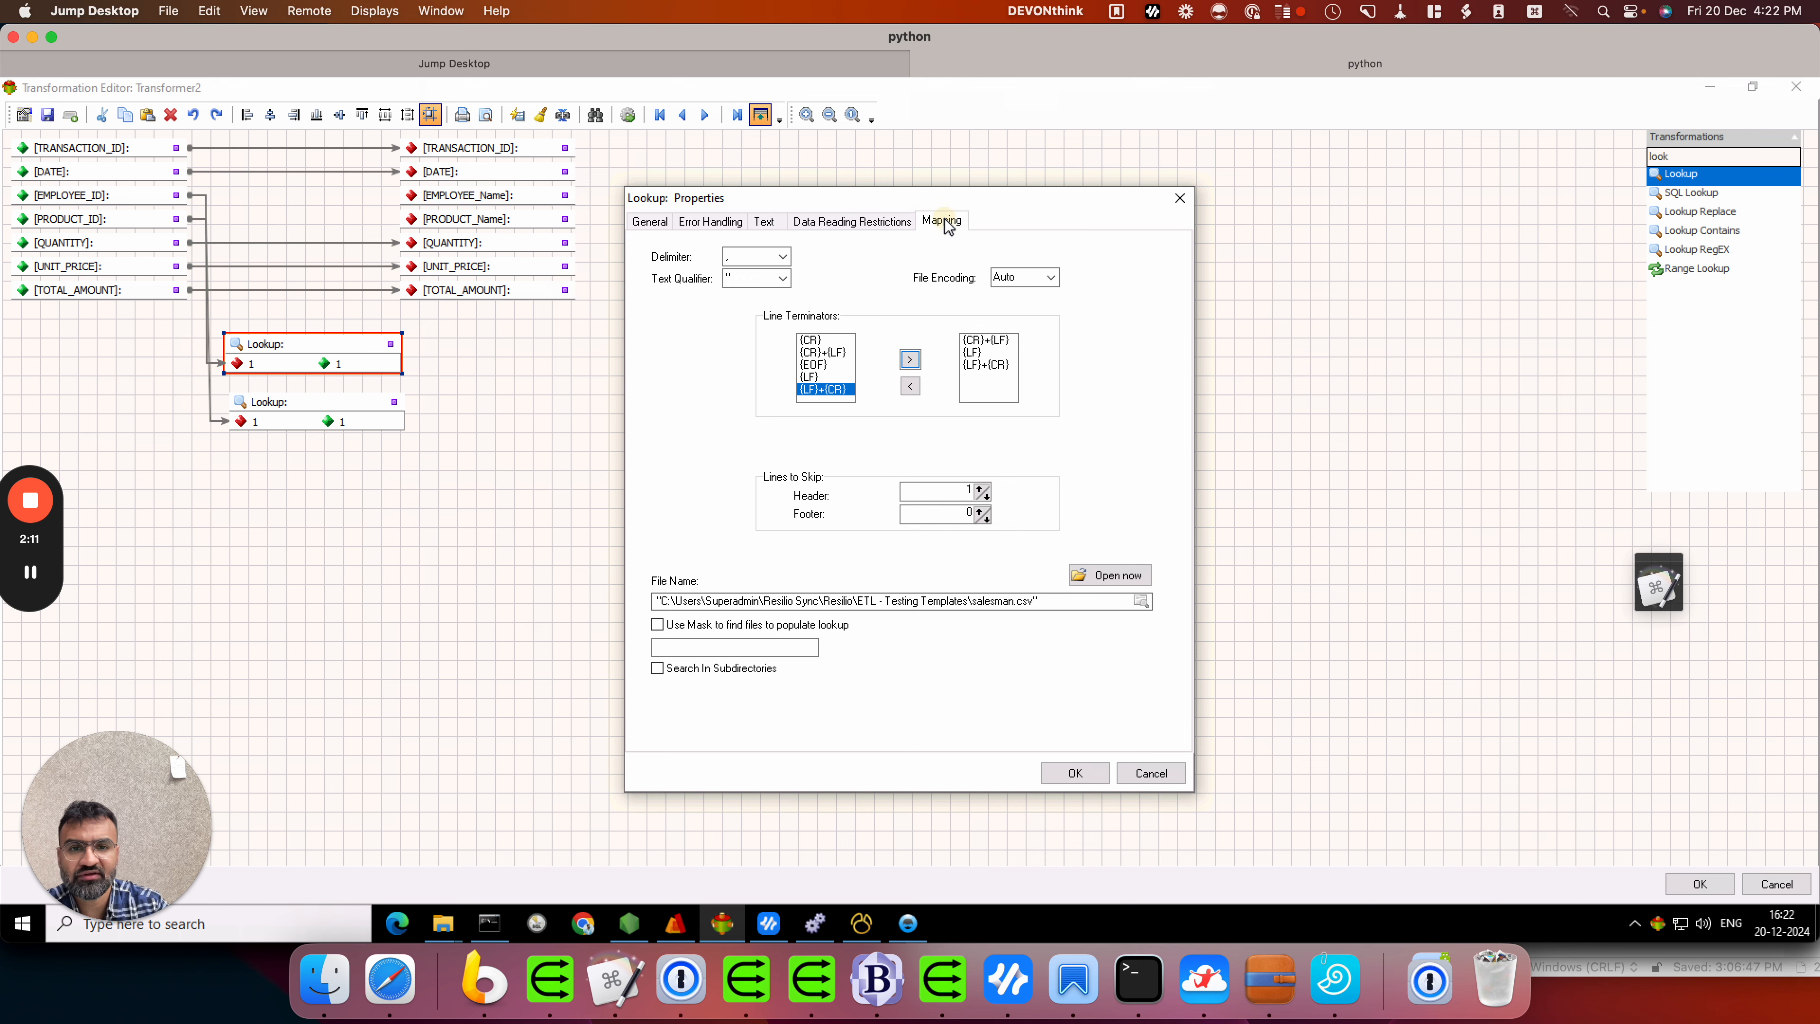
left_click(917, 480)
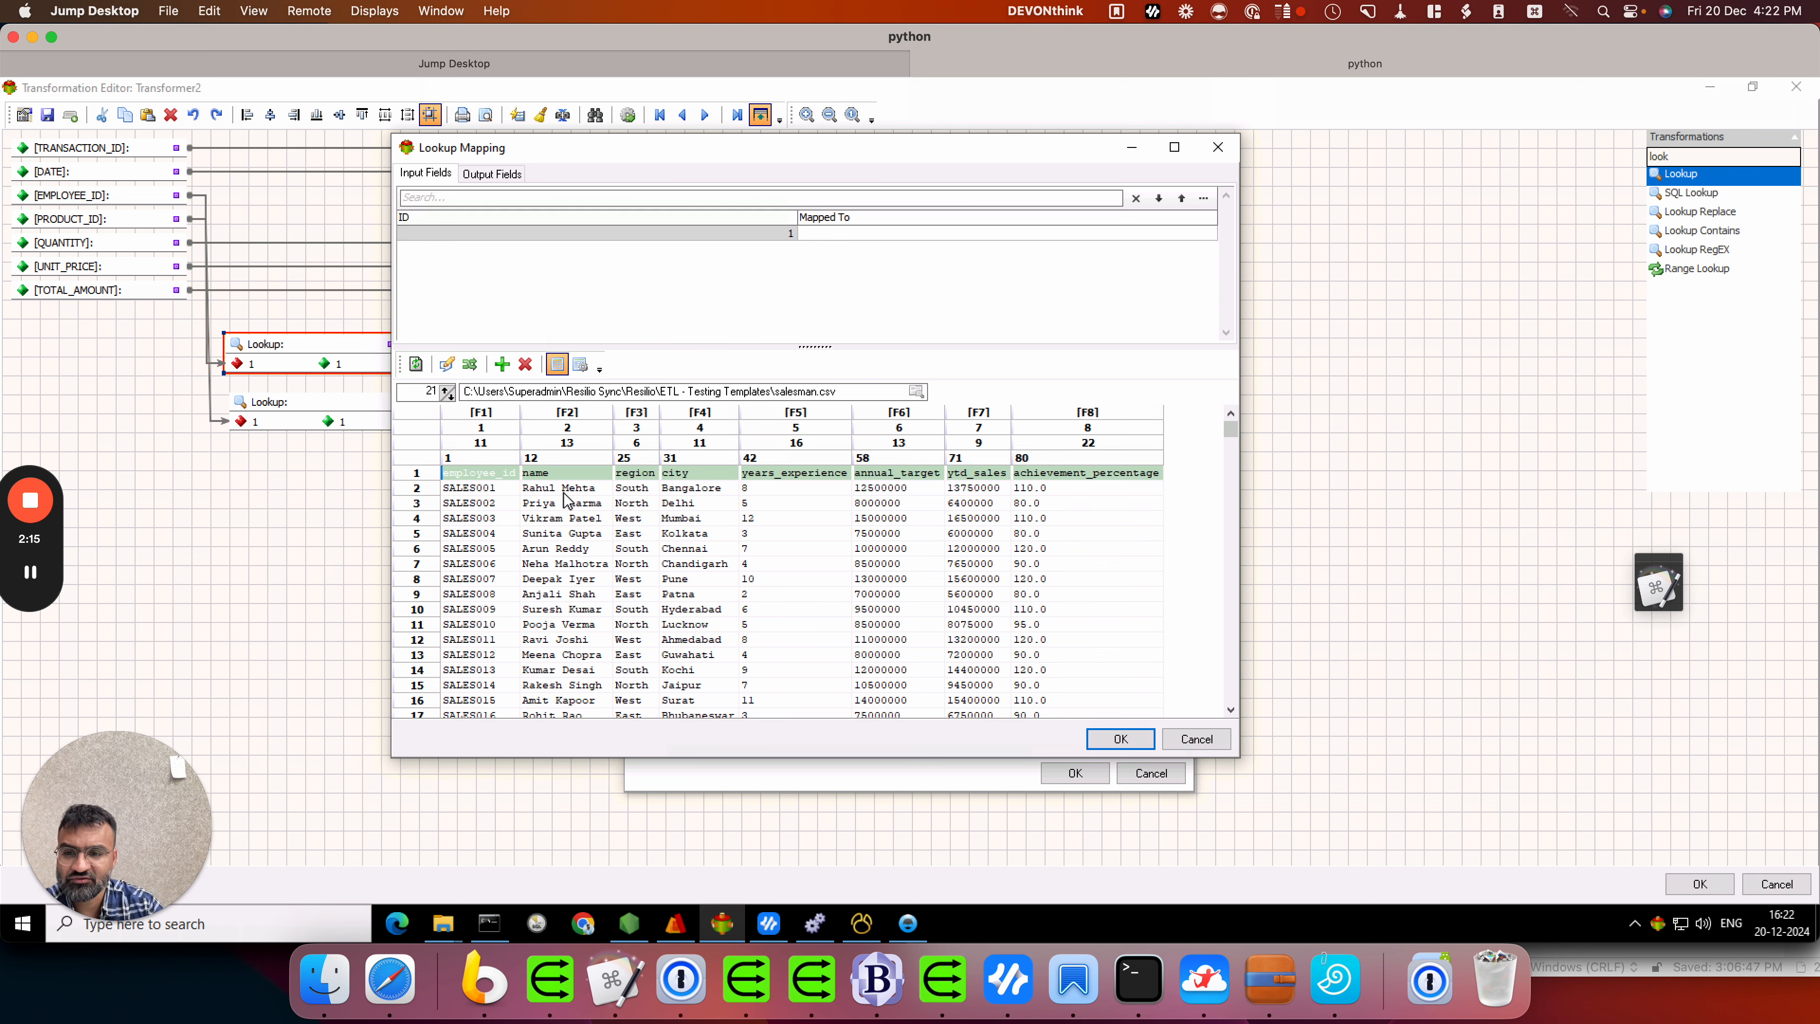
right_click(505, 479)
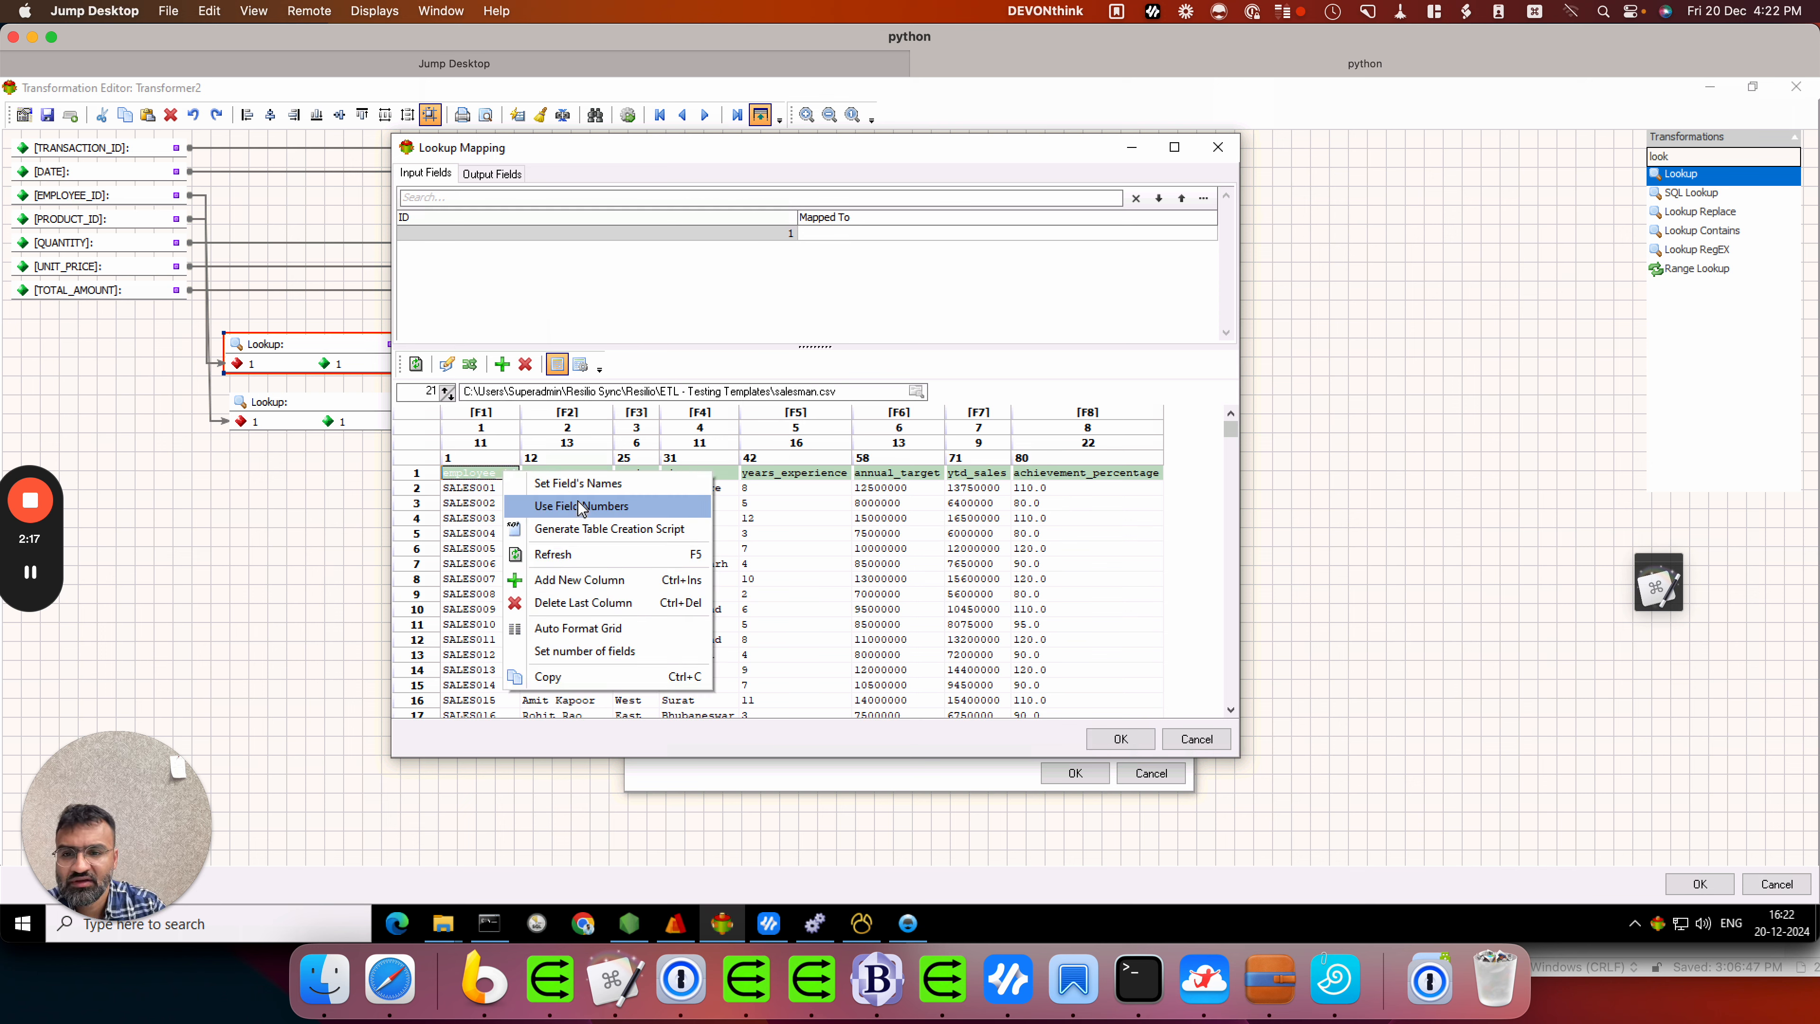
left_click(578, 483)
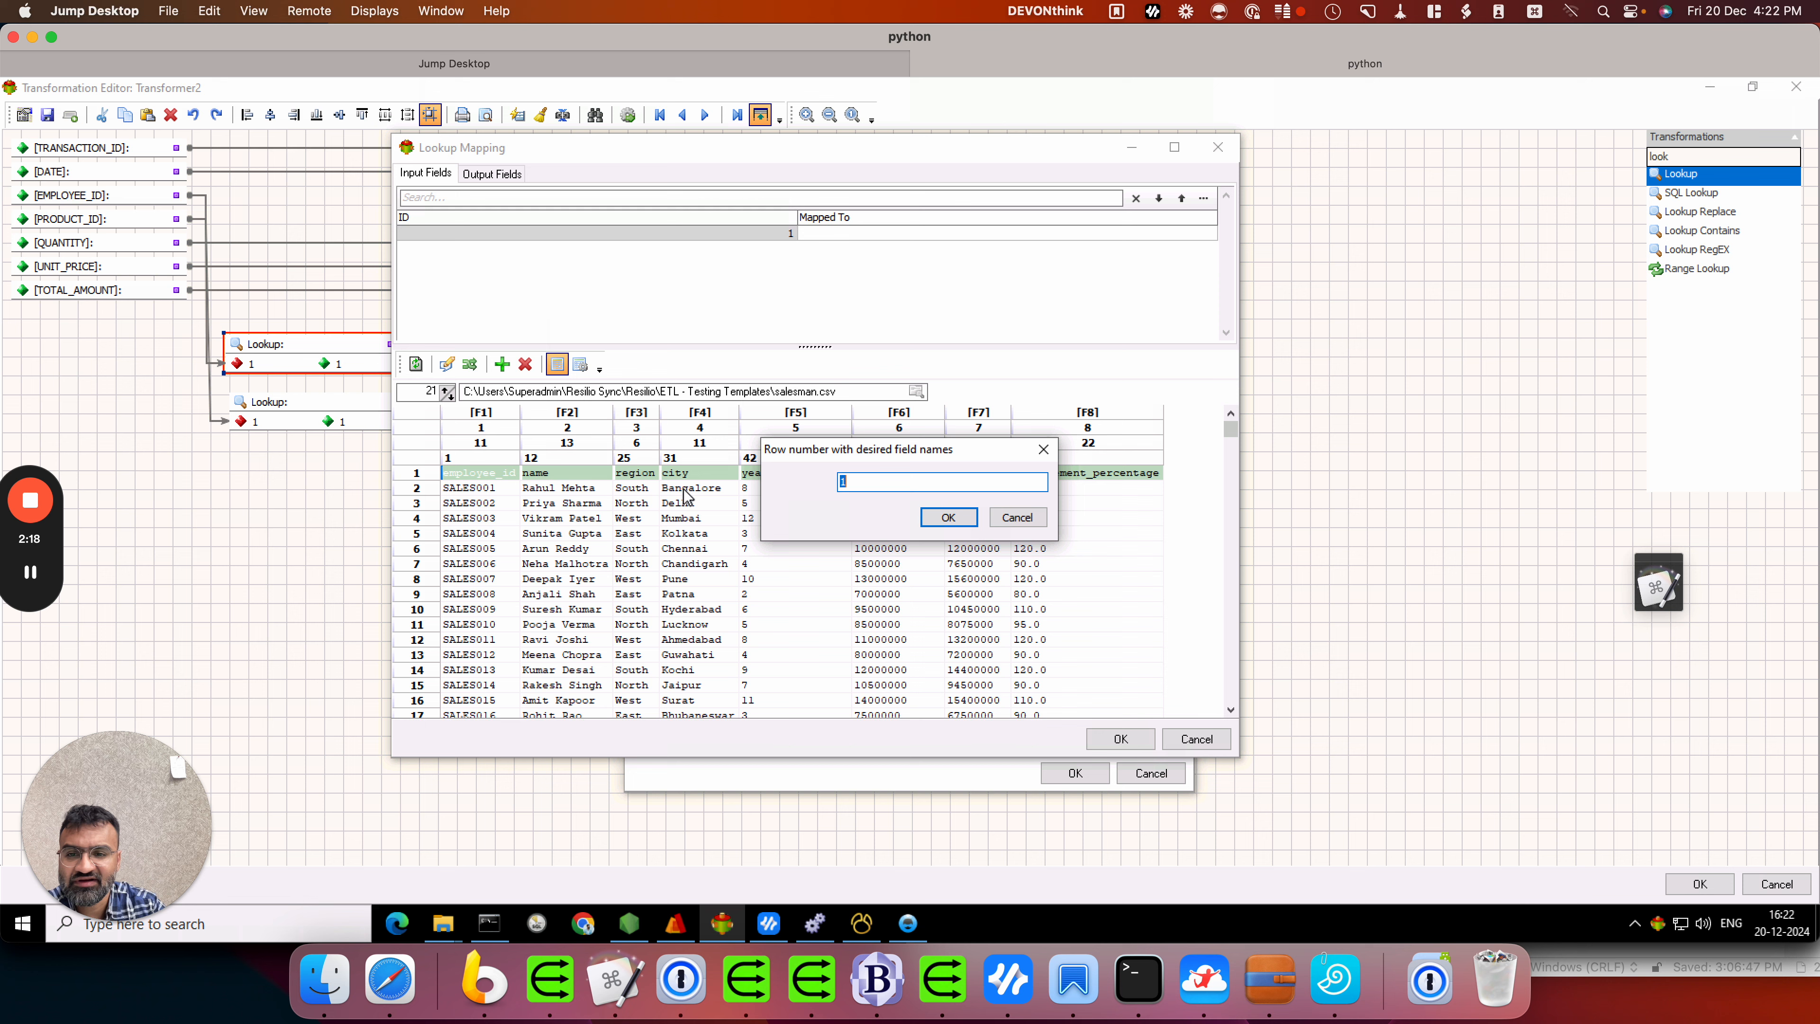
left_click(940, 517)
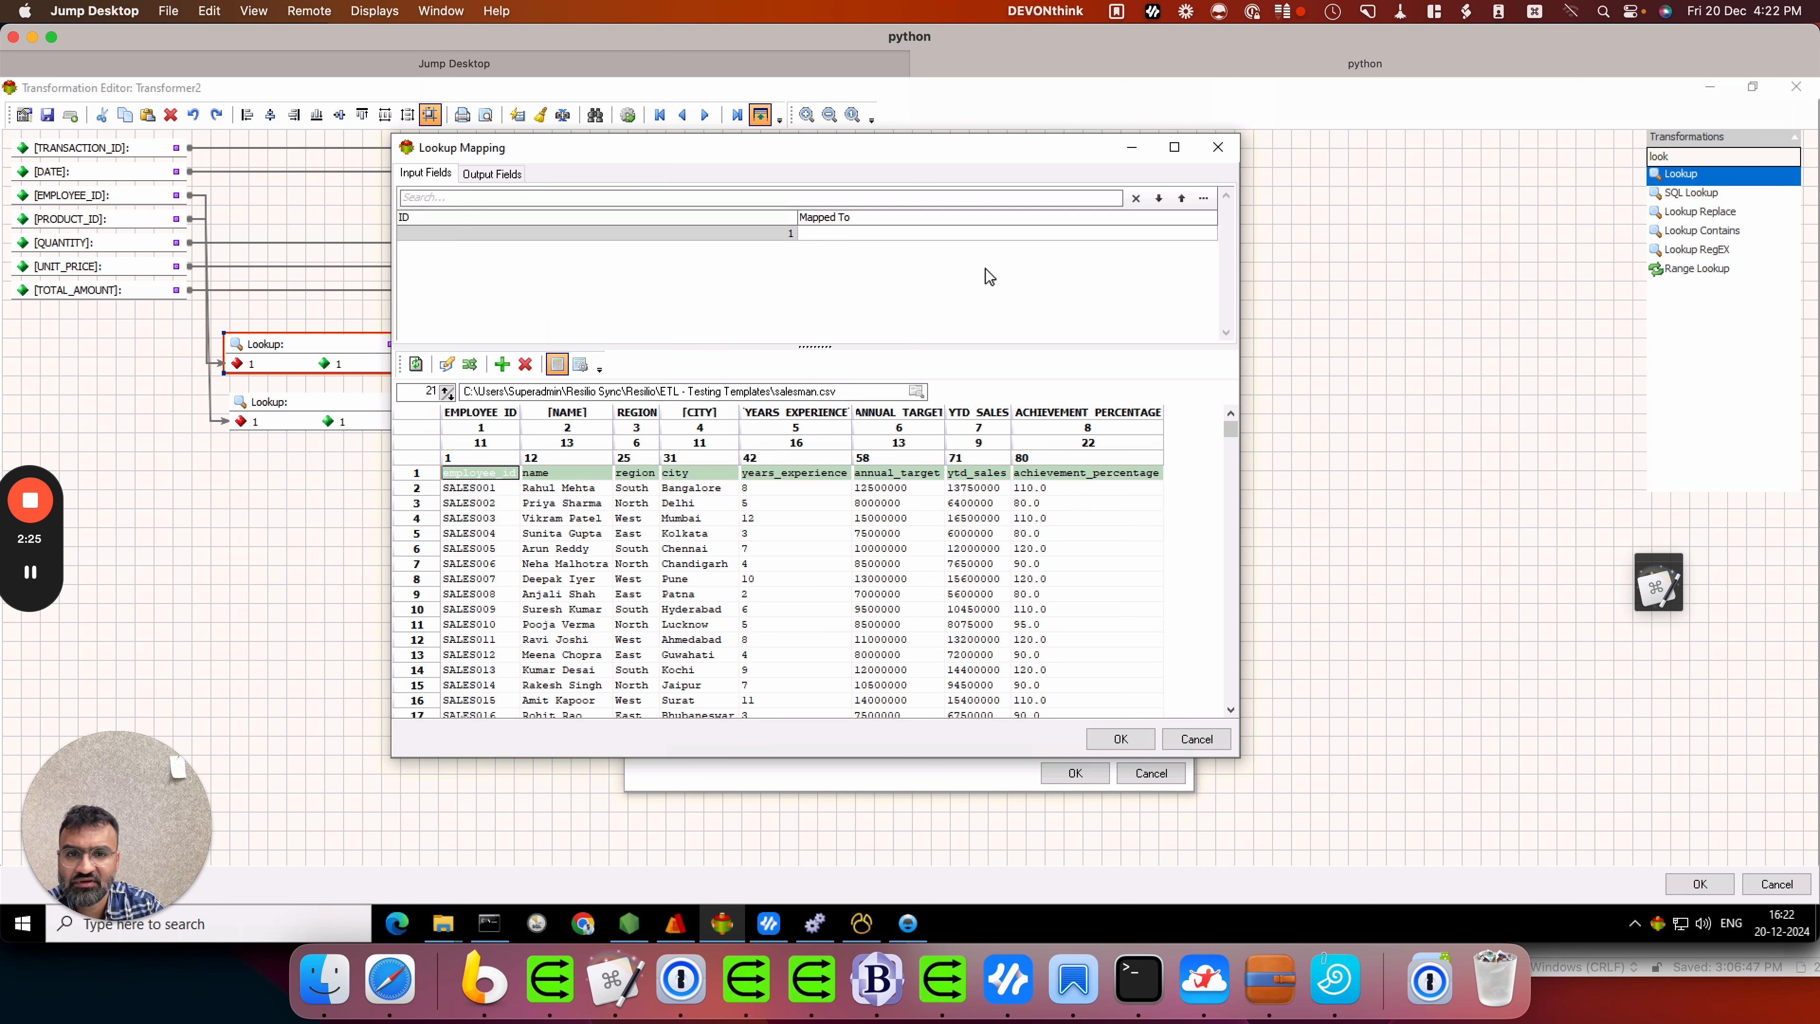
Step: Map the EMPLOYEE_ID lookup's input field to EMPLOYEE_ID and its output field to NAME, and save the lookup
left_click(996, 233)
left_click(1207, 233)
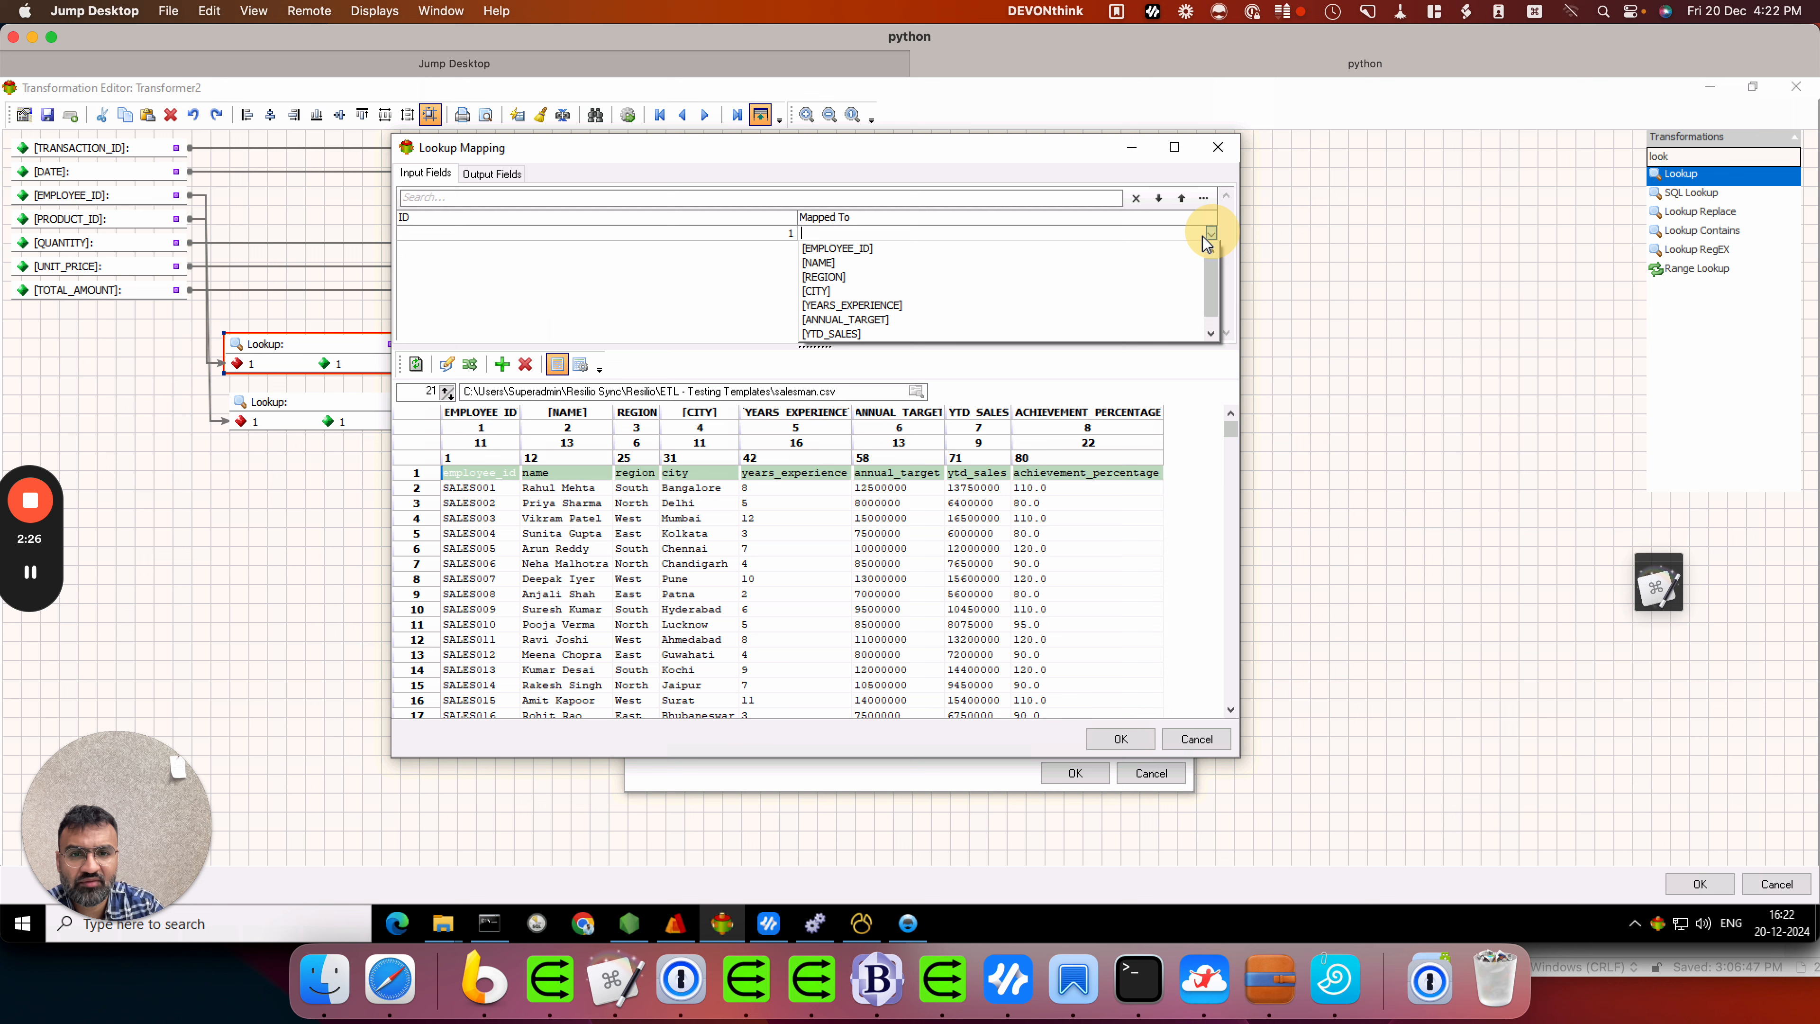
left_click(918, 251)
left_click(486, 179)
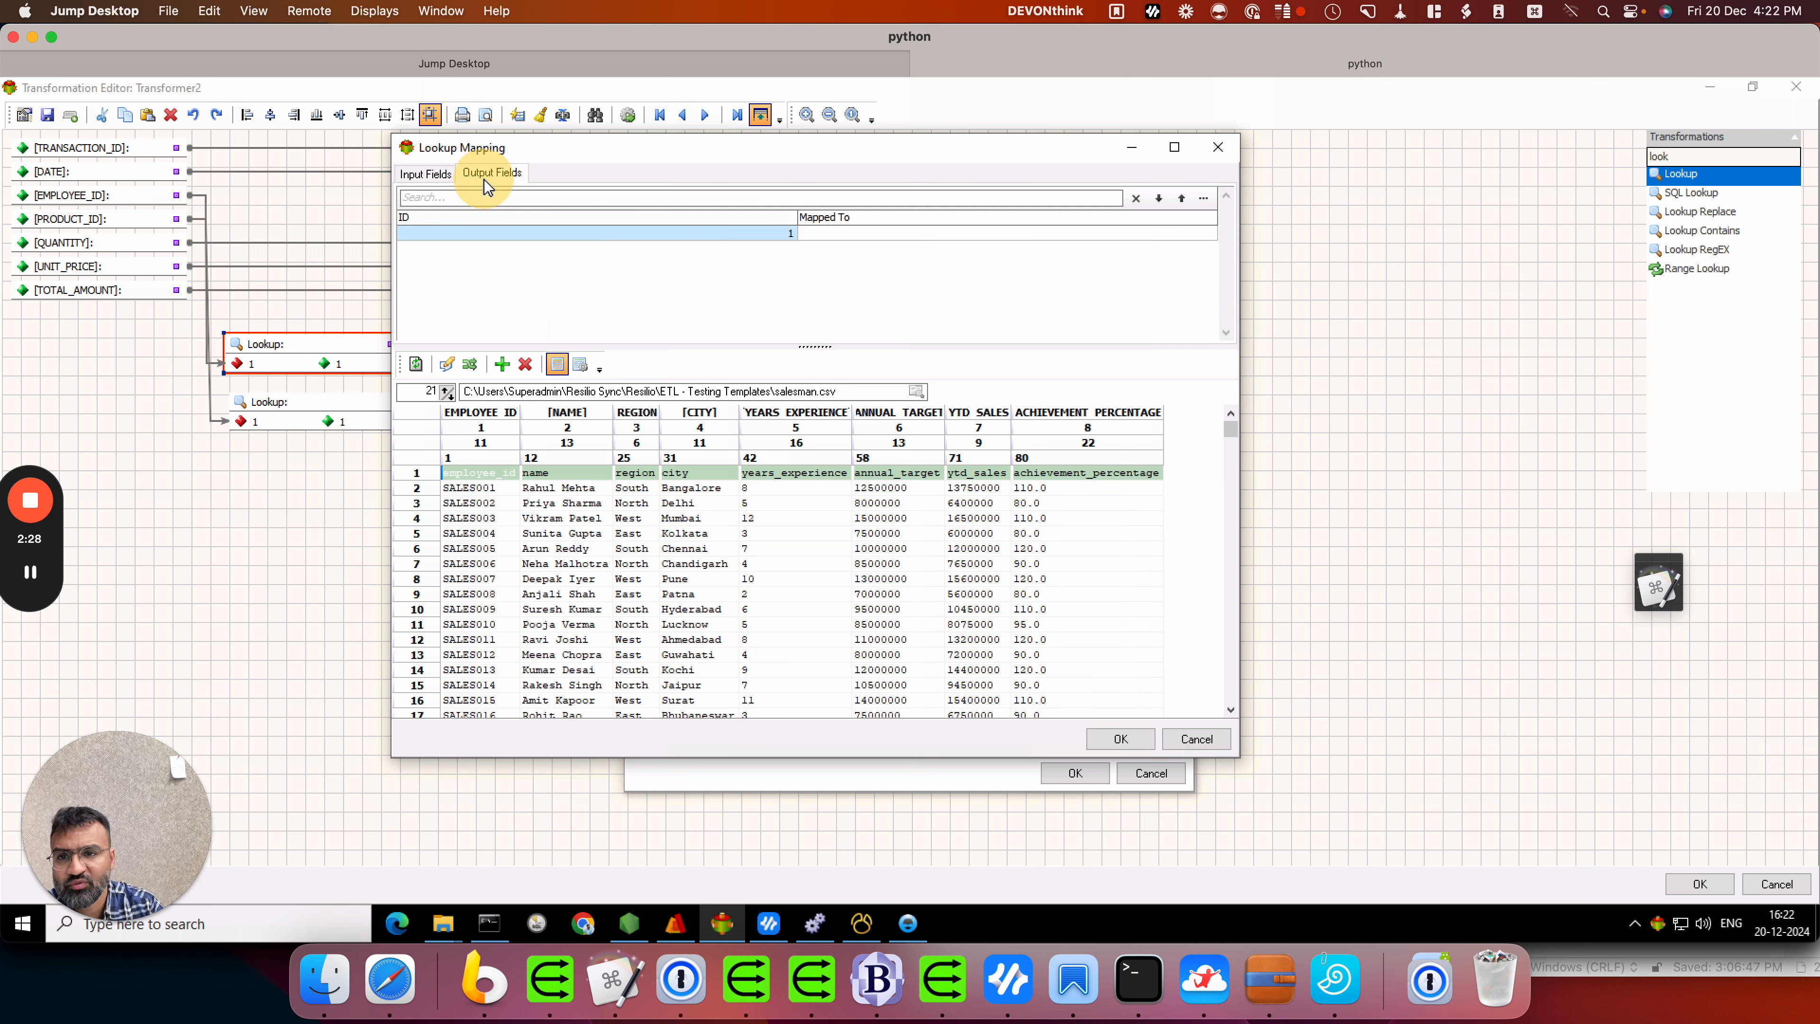
left_click(877, 238)
left_click(1210, 234)
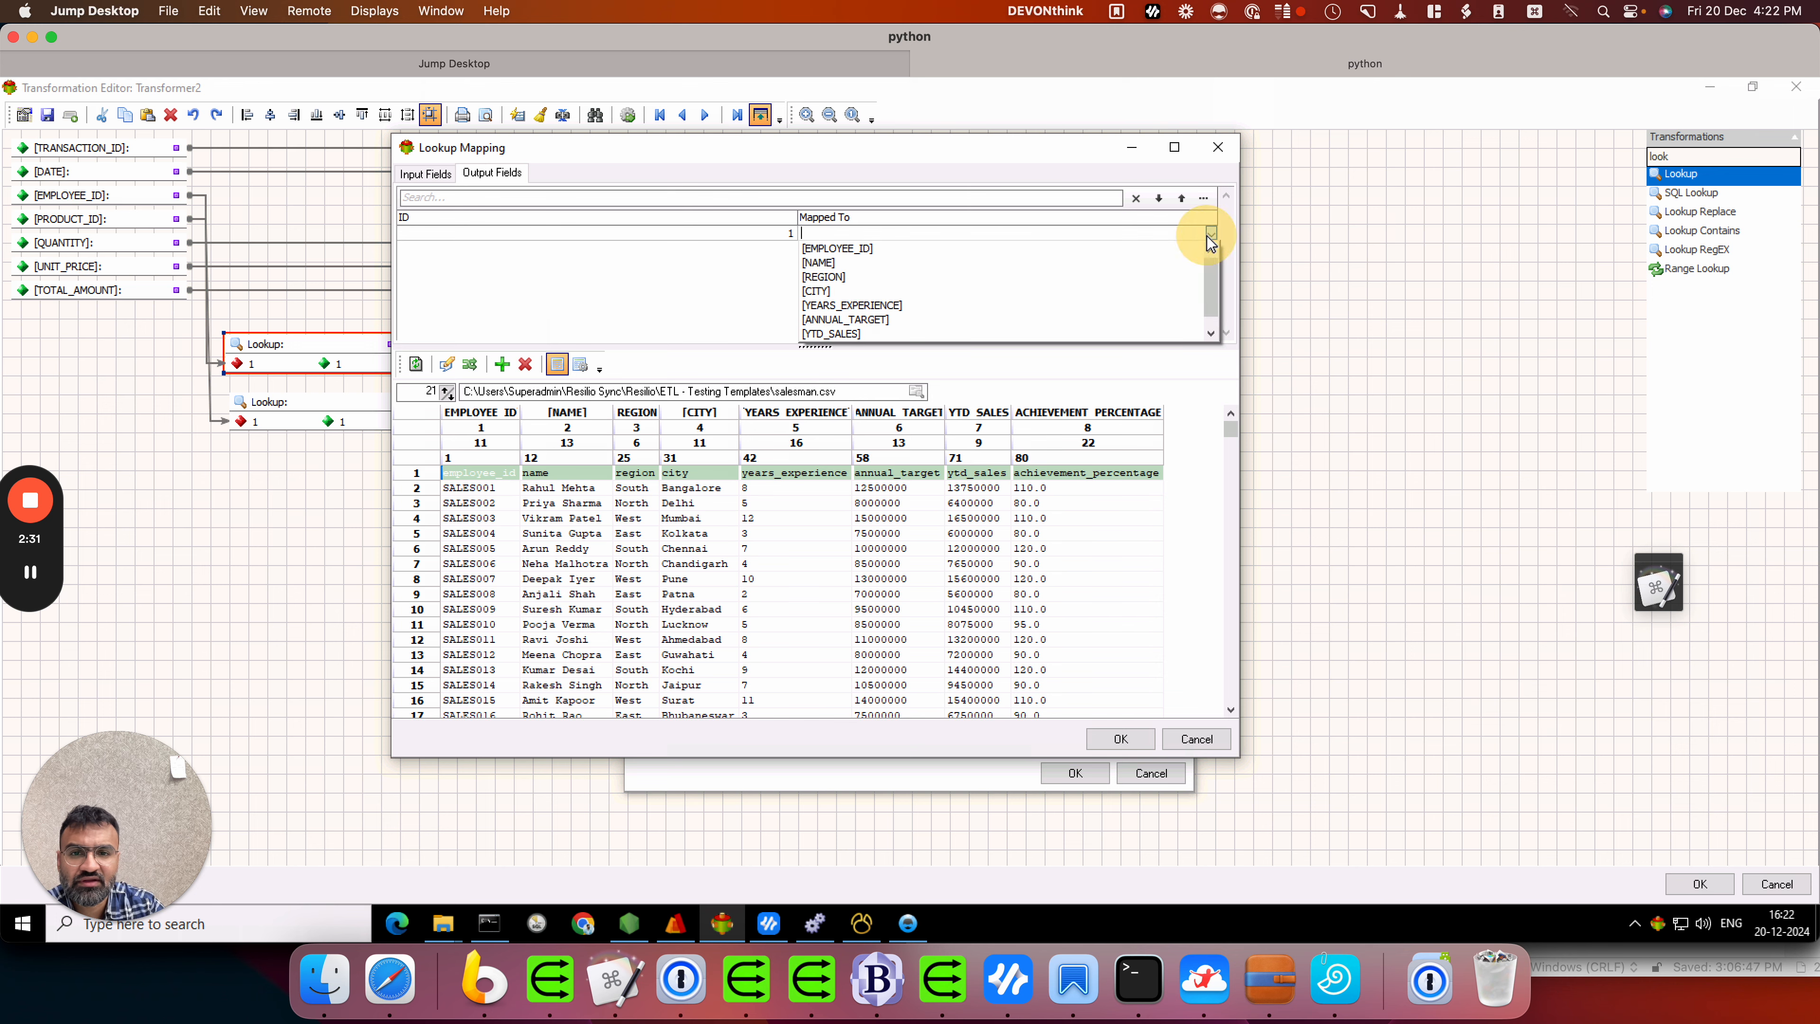
left_click(819, 264)
left_click(1119, 739)
left_click(1083, 773)
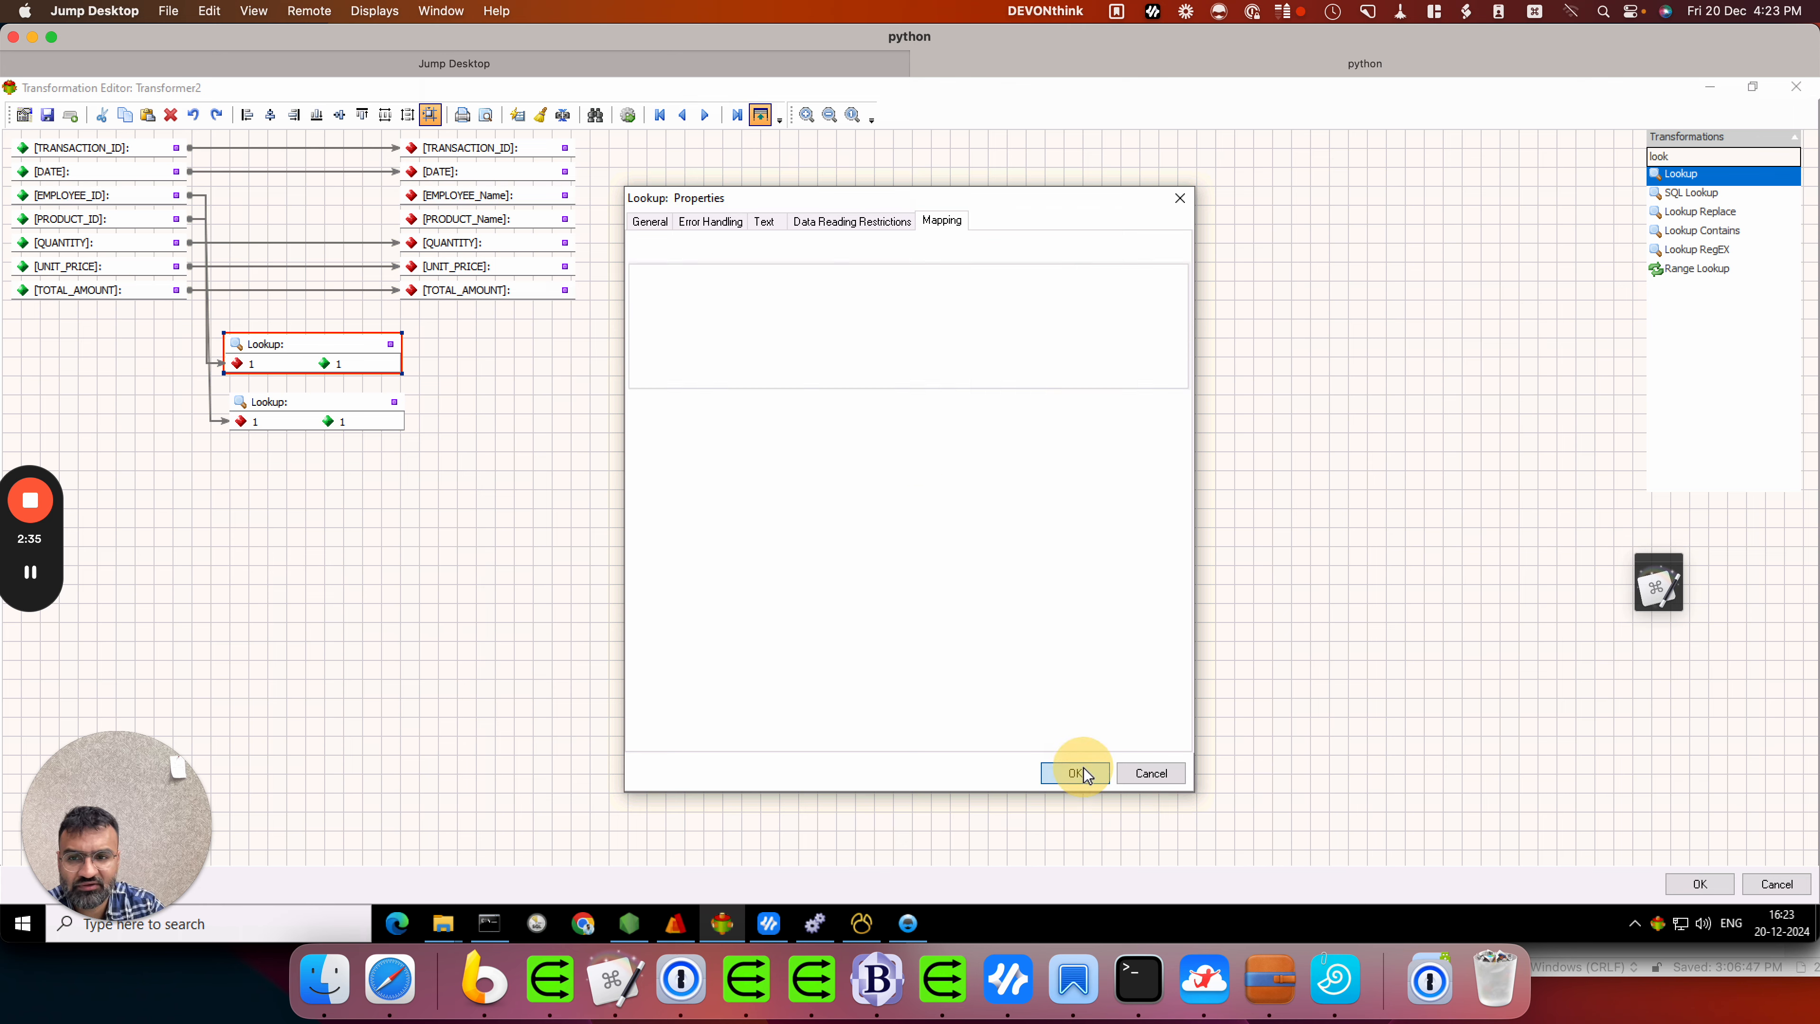
Step: Set the PRODUCT_ID lookup's description to "Product_name", data type to Text File(s) and connection to AutoSQL
left_click(332, 405)
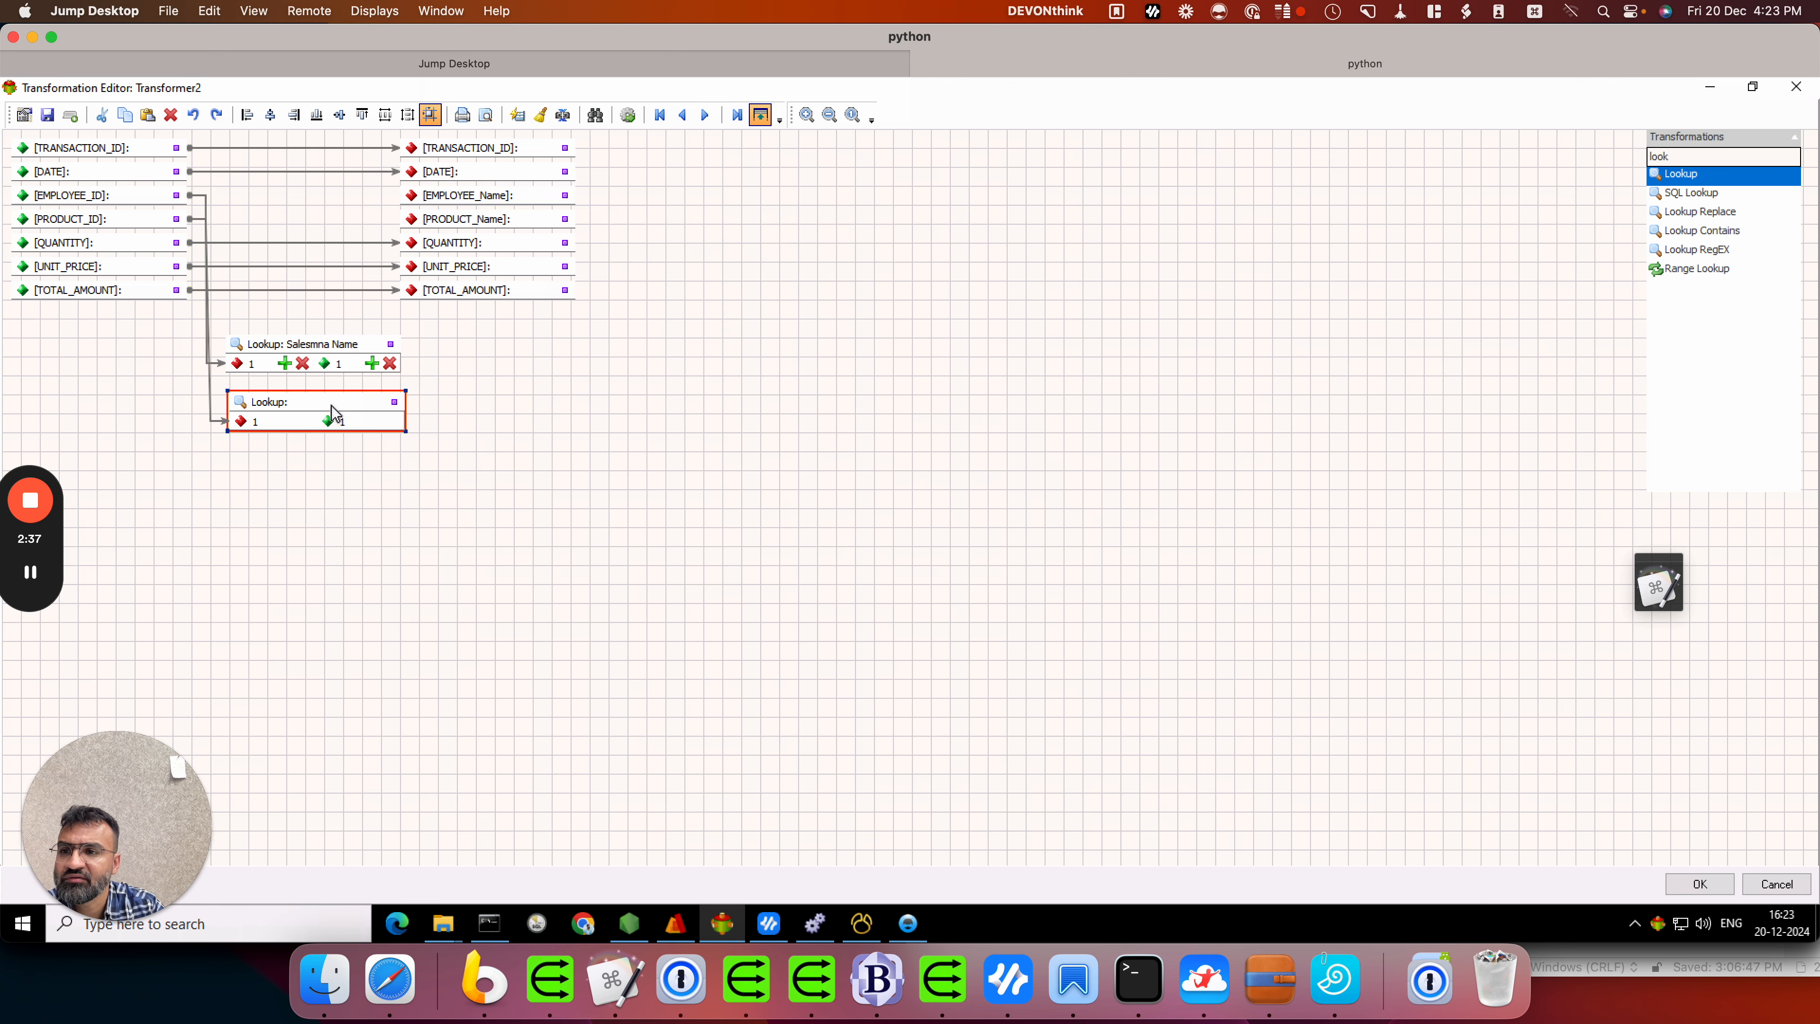
double_click(330, 406)
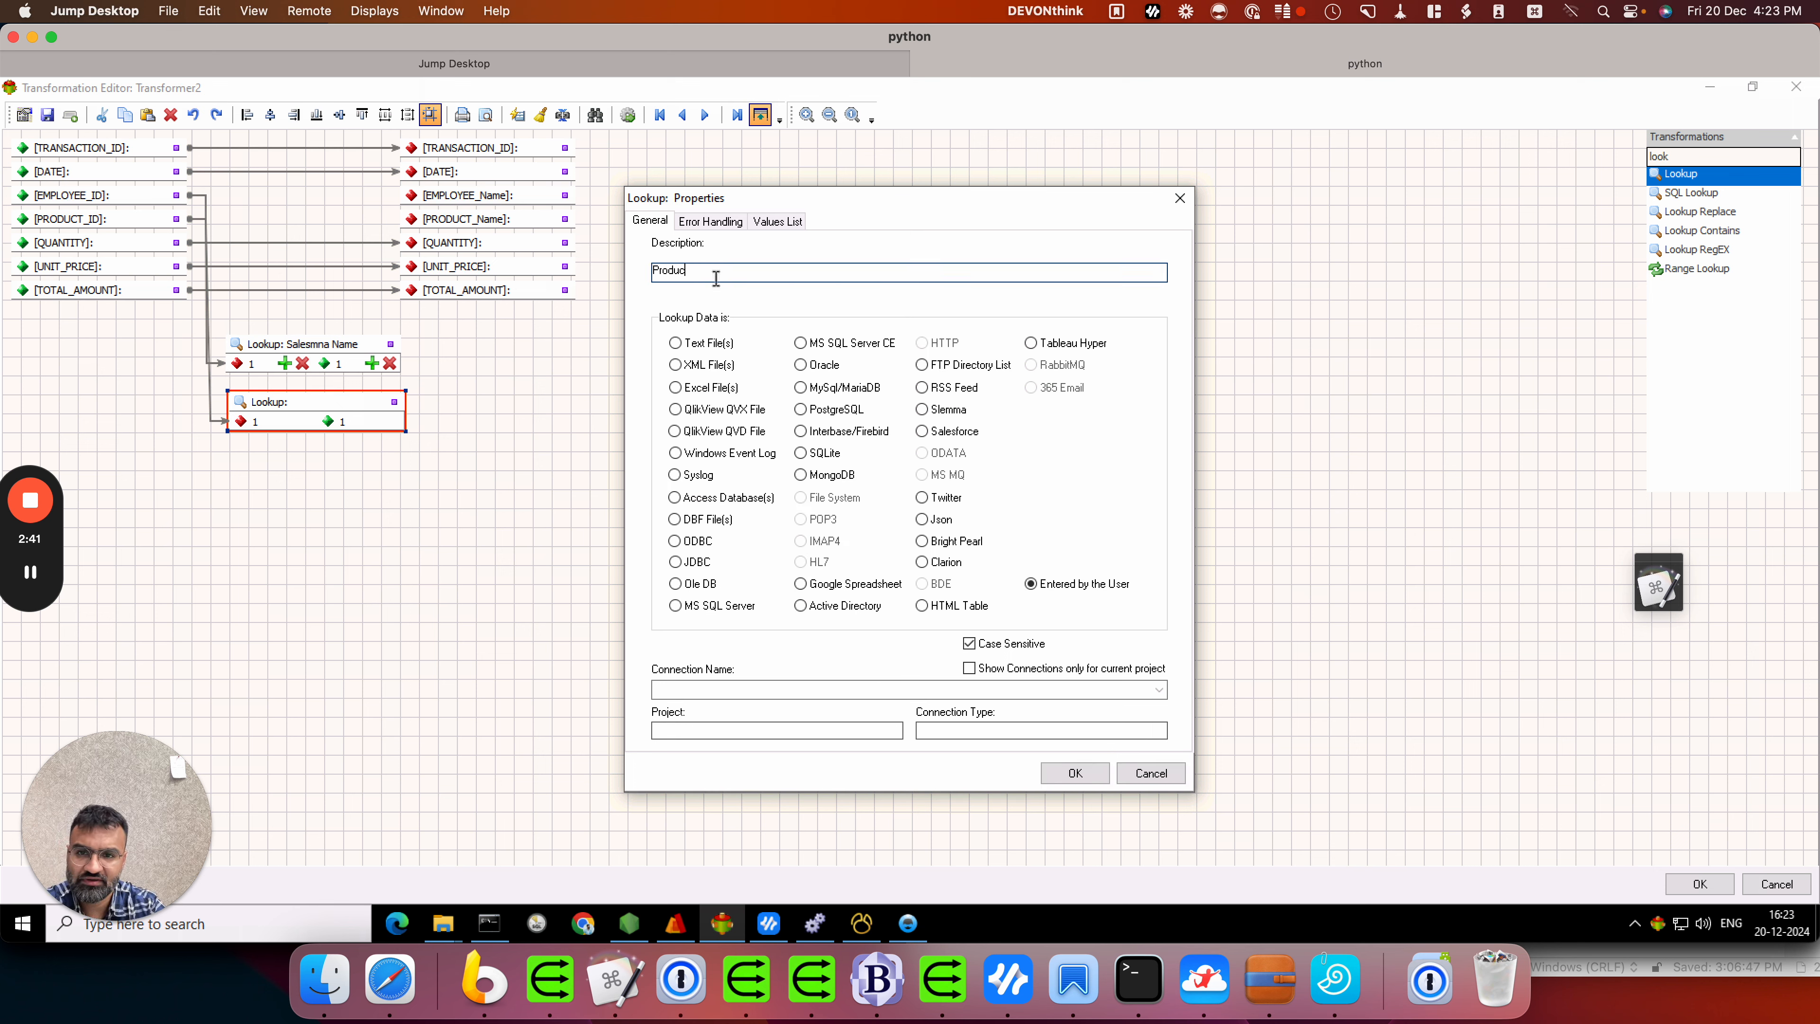
left_click(770, 691)
left_click(676, 343)
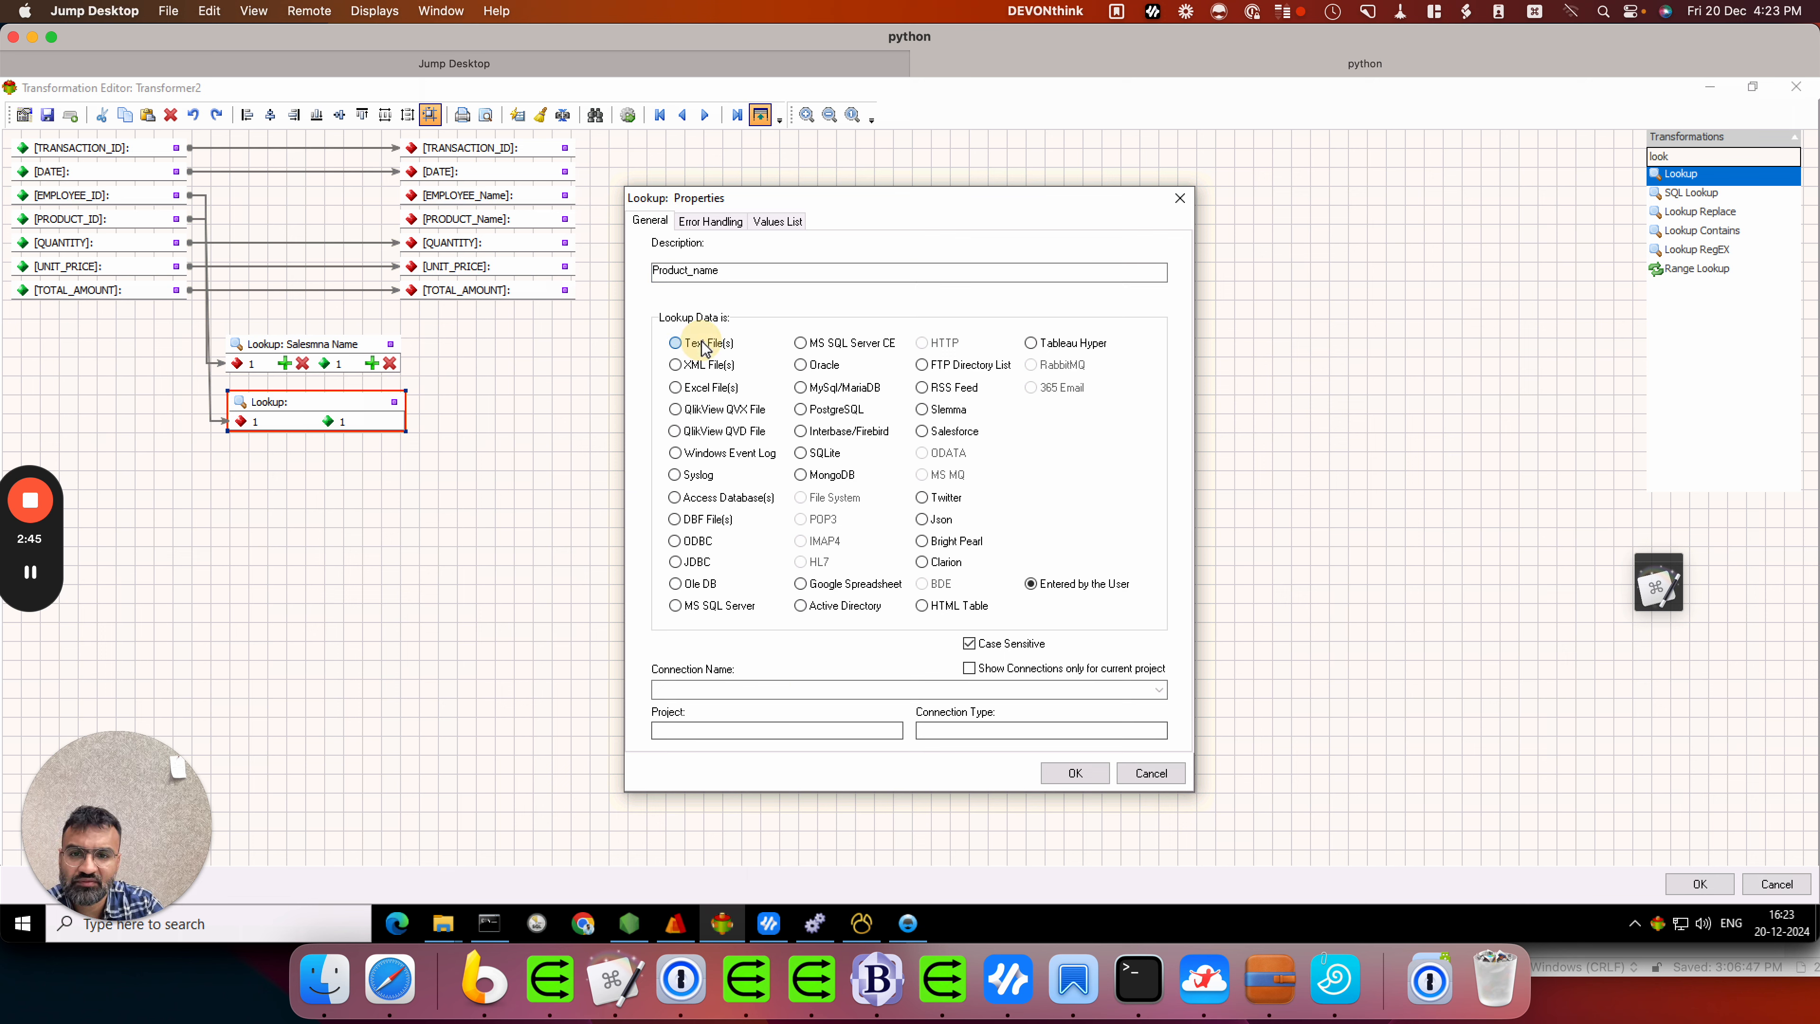
left_click(678, 689)
left_click(692, 713)
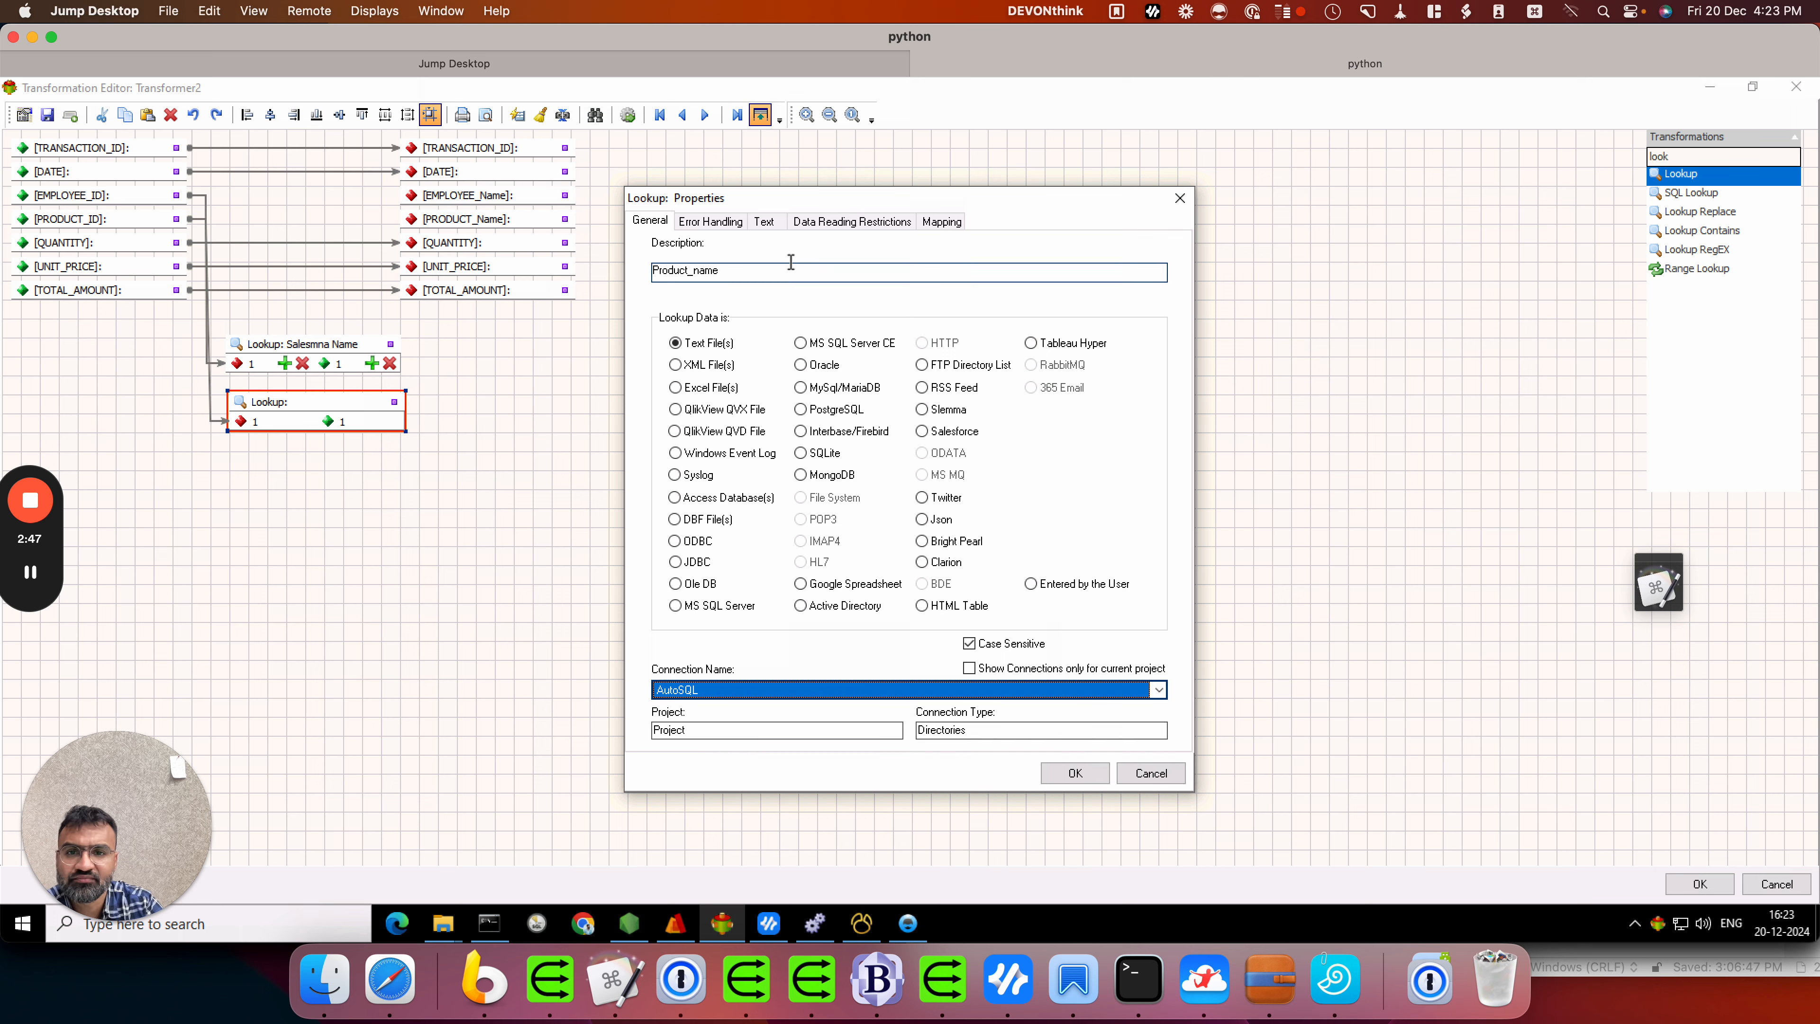
Step: Add {LF} and {LF}+{CR} to the product lookup's line terminators and choose items.csv as its file
left_click(763, 221)
left_click(804, 378)
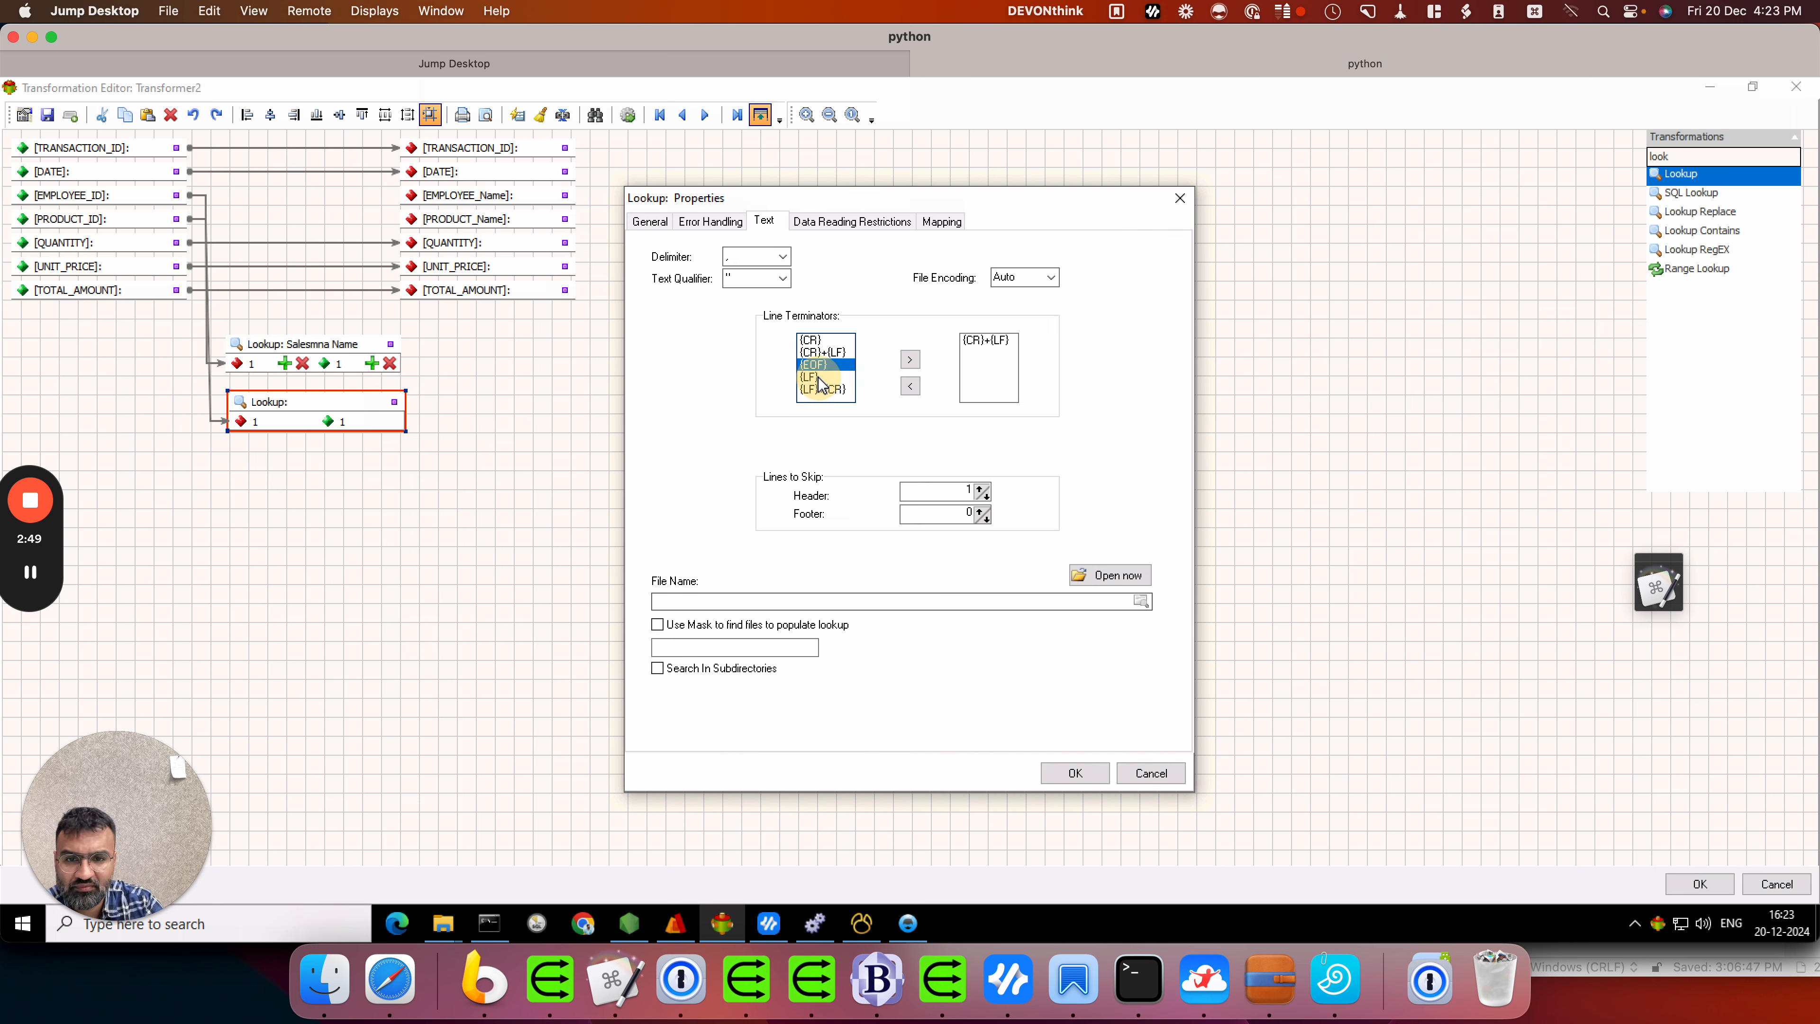
left_click(910, 359)
left_click(910, 359)
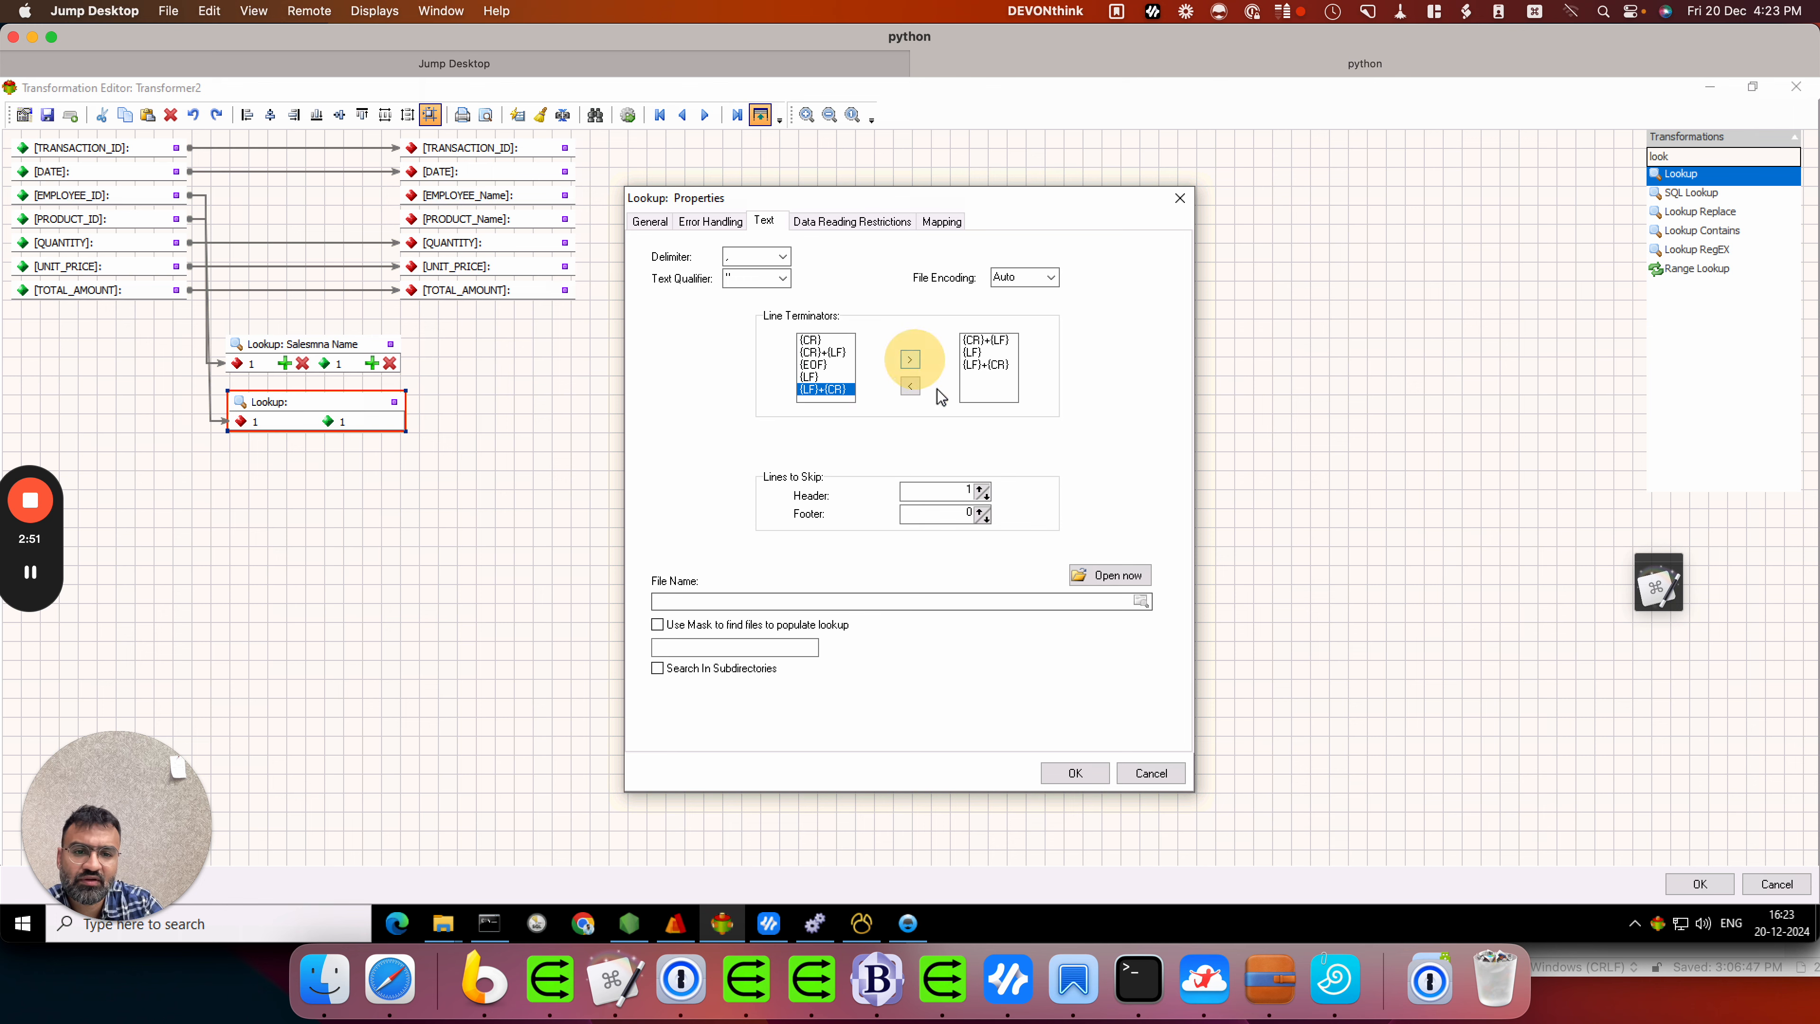
left_click(1142, 602)
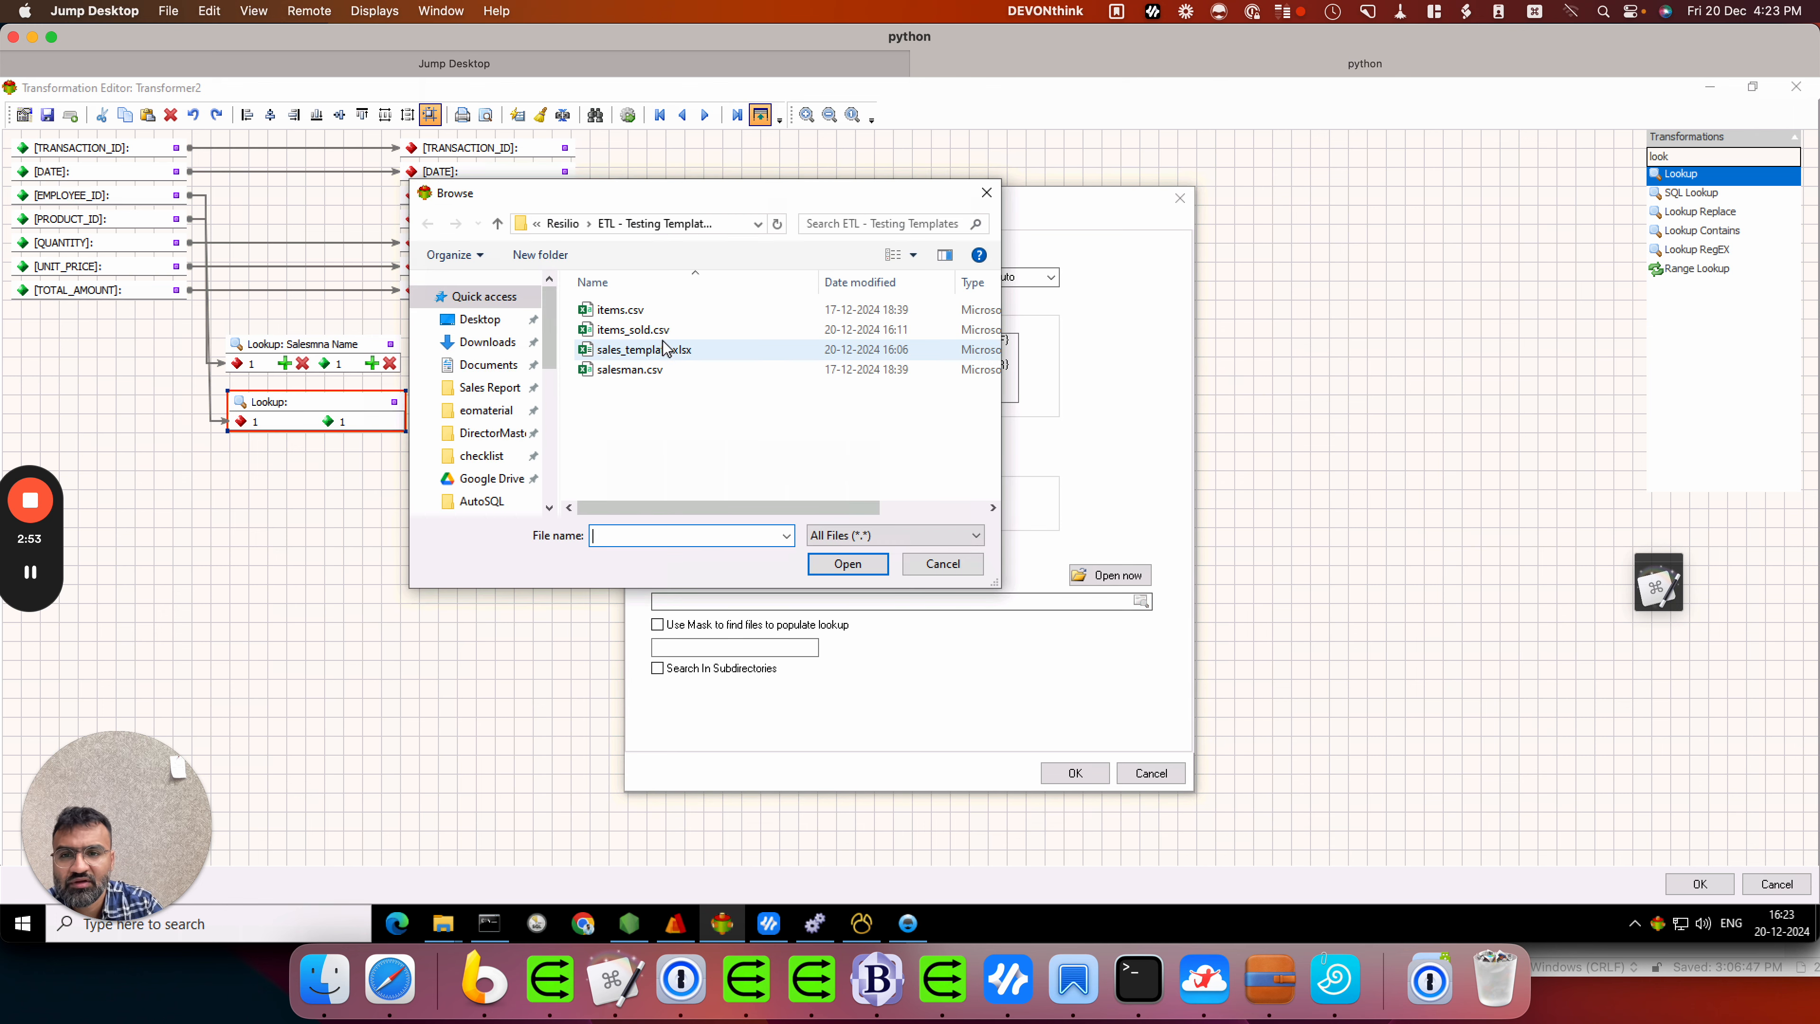
double_click(659, 313)
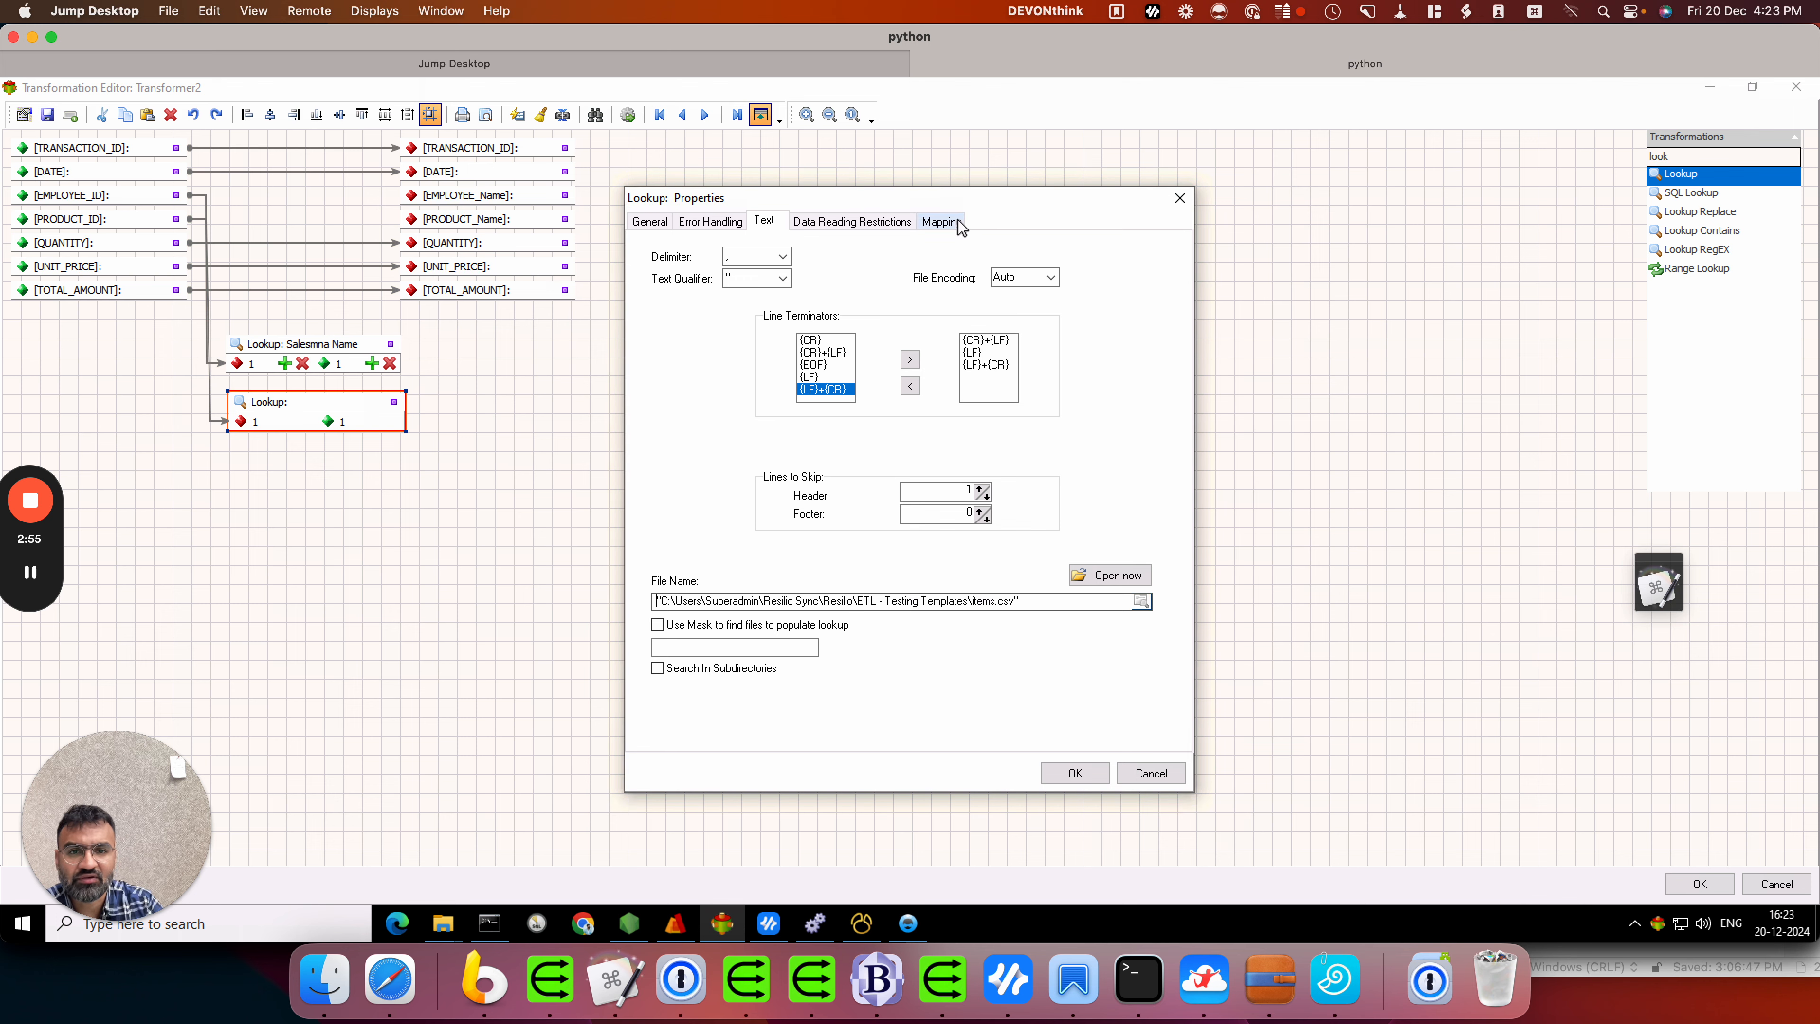
Step: In the product lookup's mapping, set the field names from row 1 of items.csv
left_click(939, 219)
left_click(914, 480)
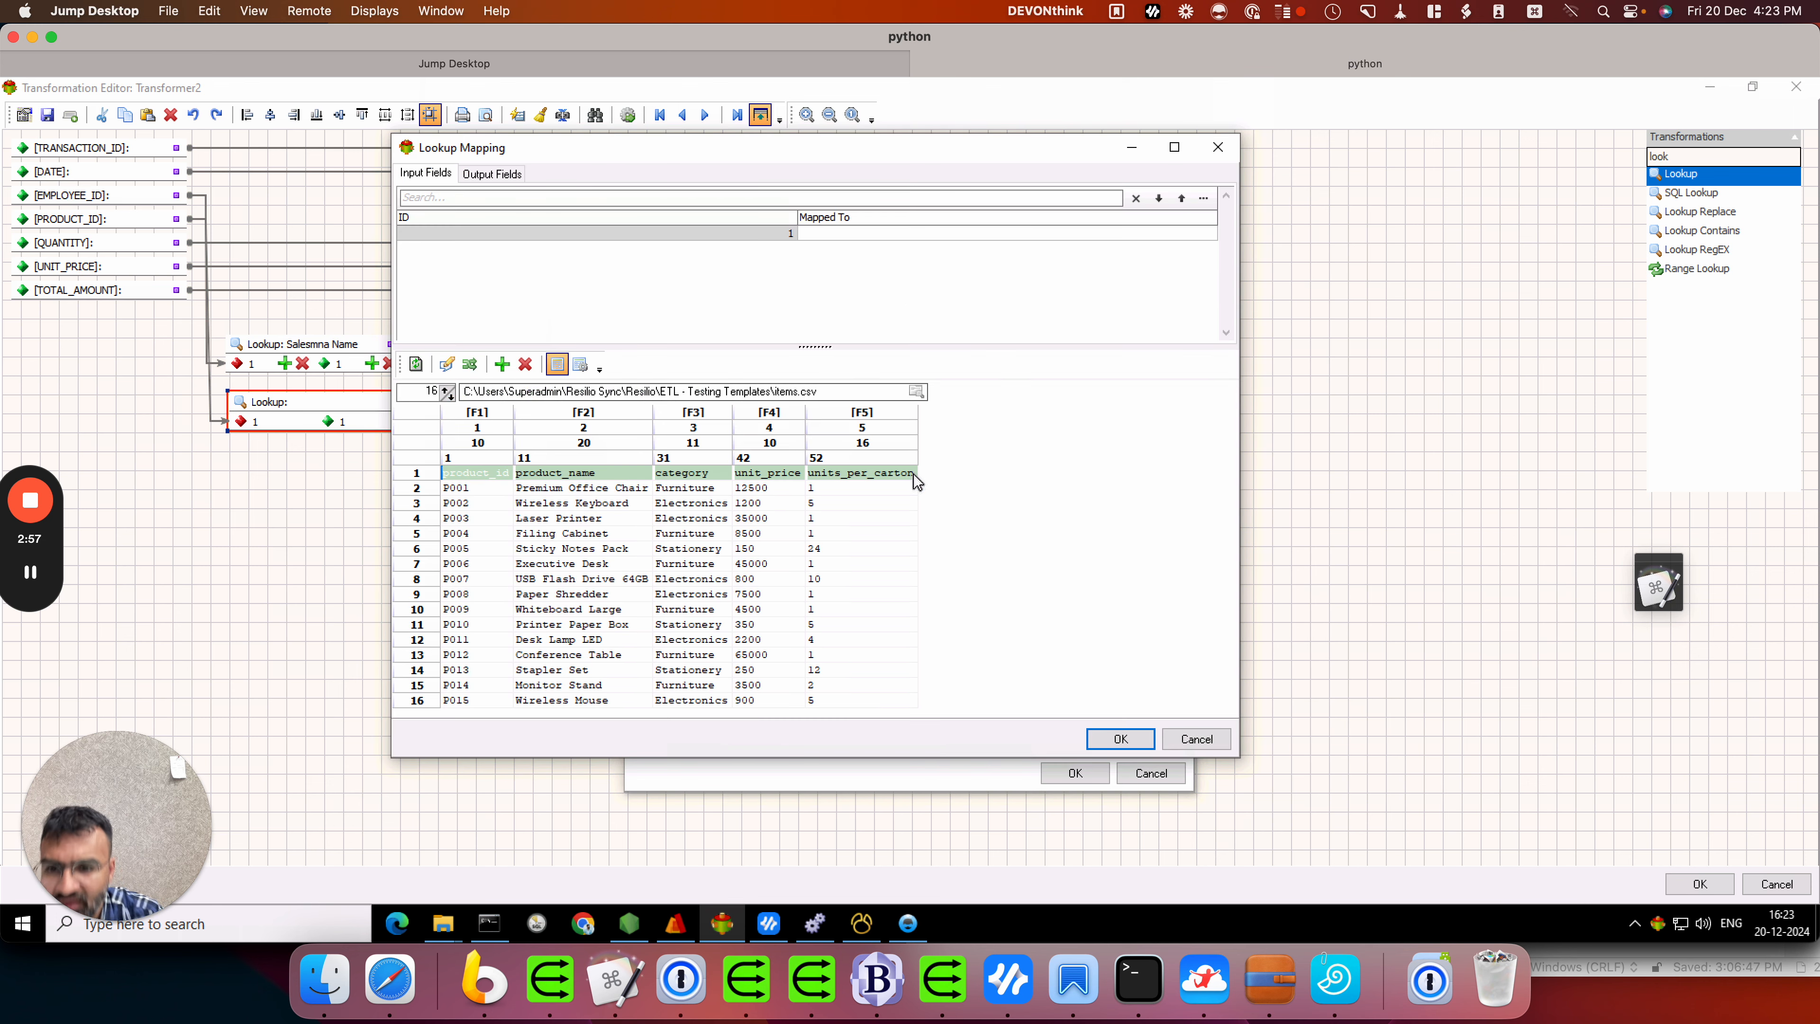
right_click(482, 476)
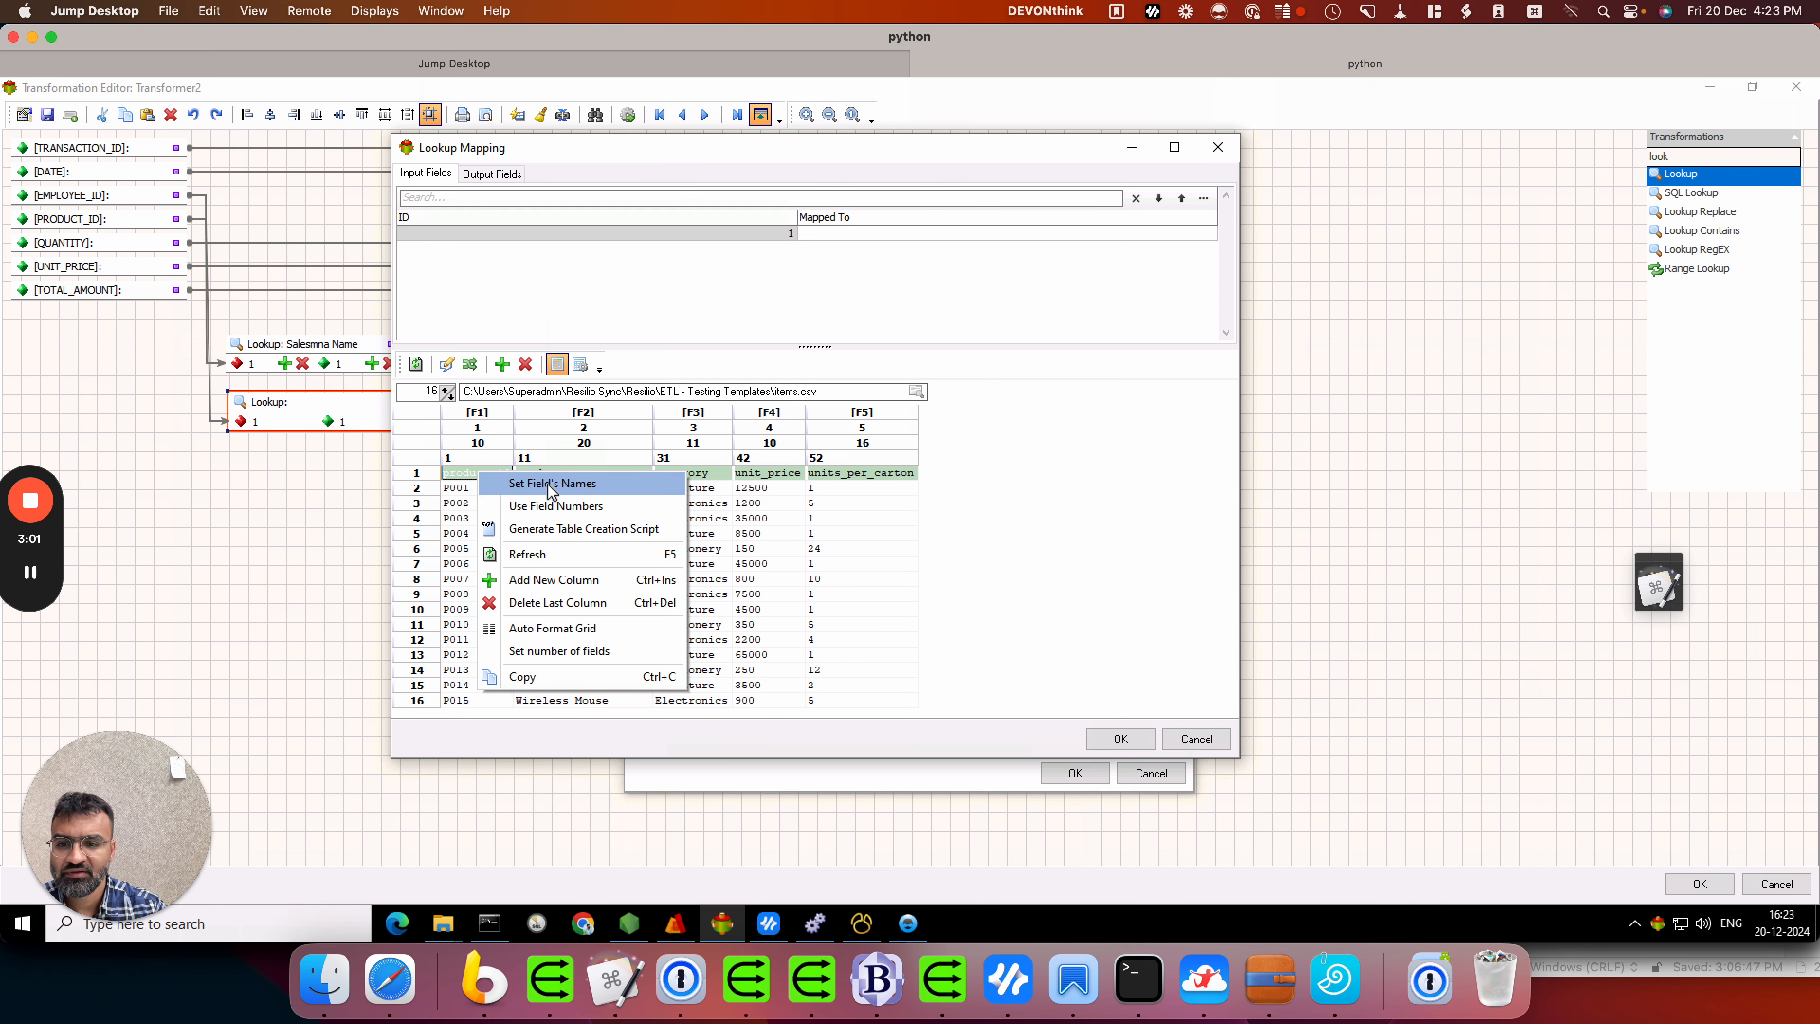
left_click(534, 481)
left_click(947, 517)
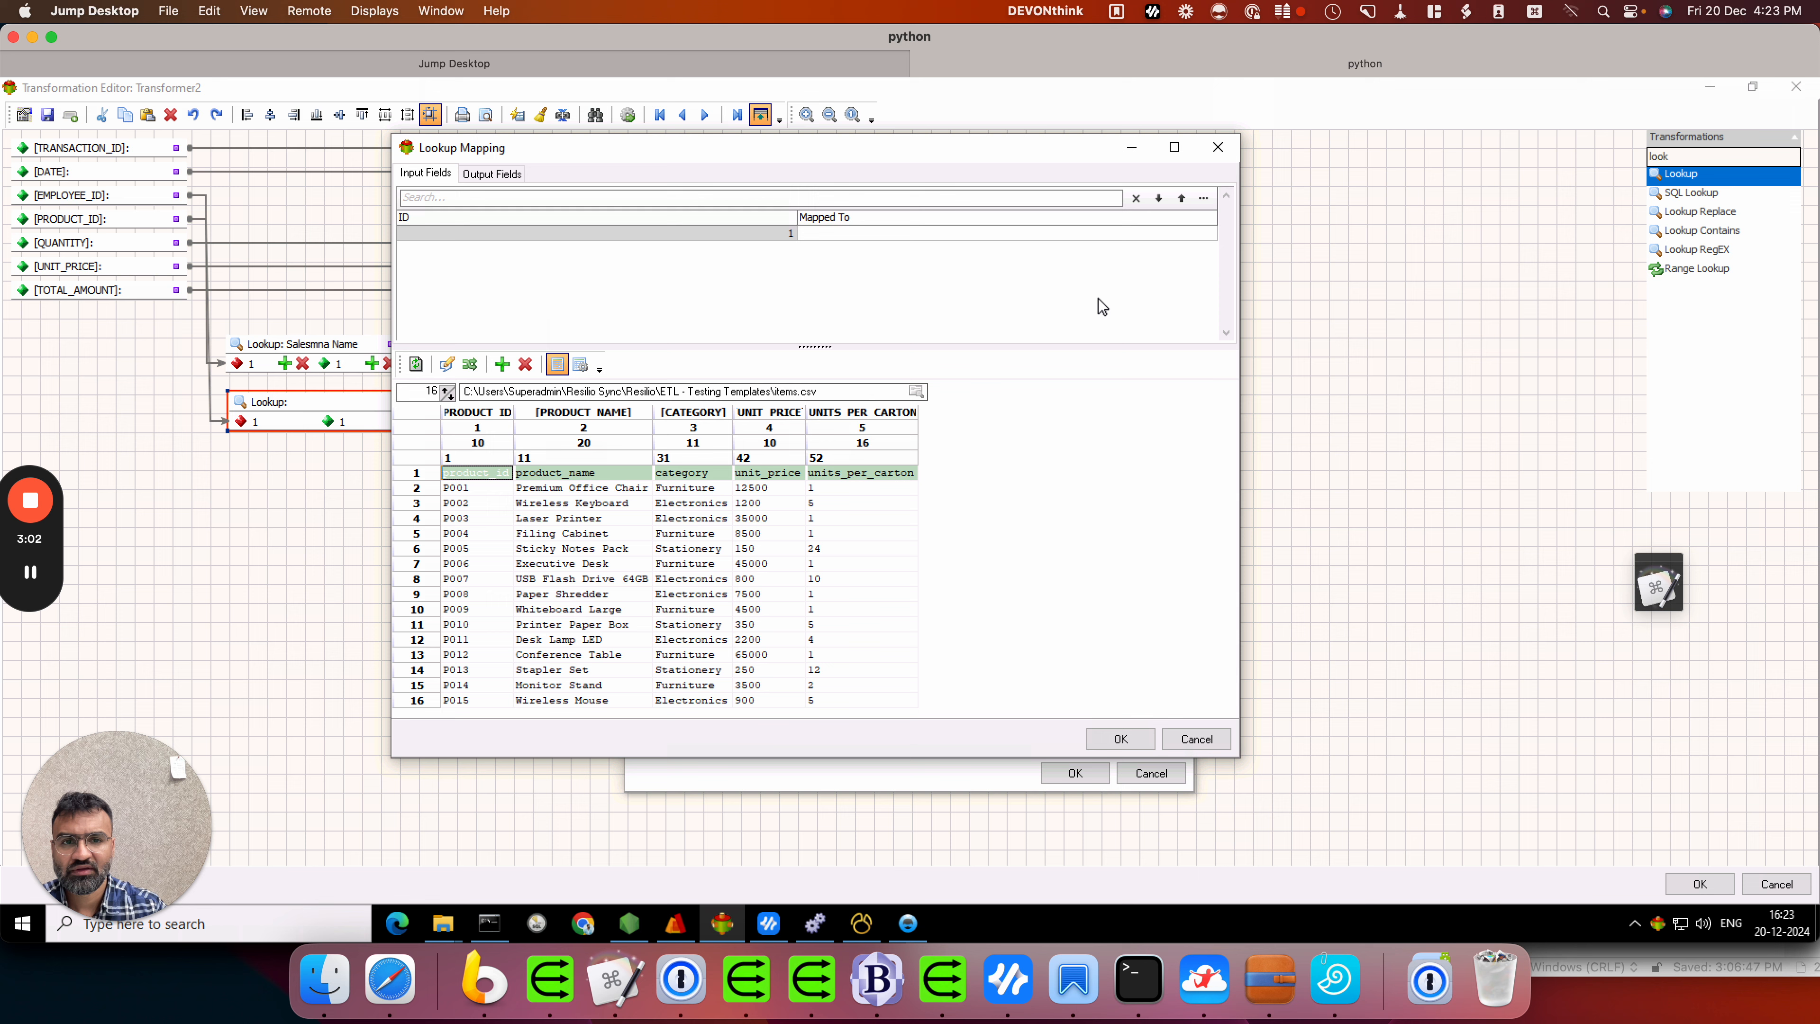
Step: Map the product lookup's input field to PRODUCT_ID
left_click(1133, 231)
left_click(1193, 235)
left_click(1211, 233)
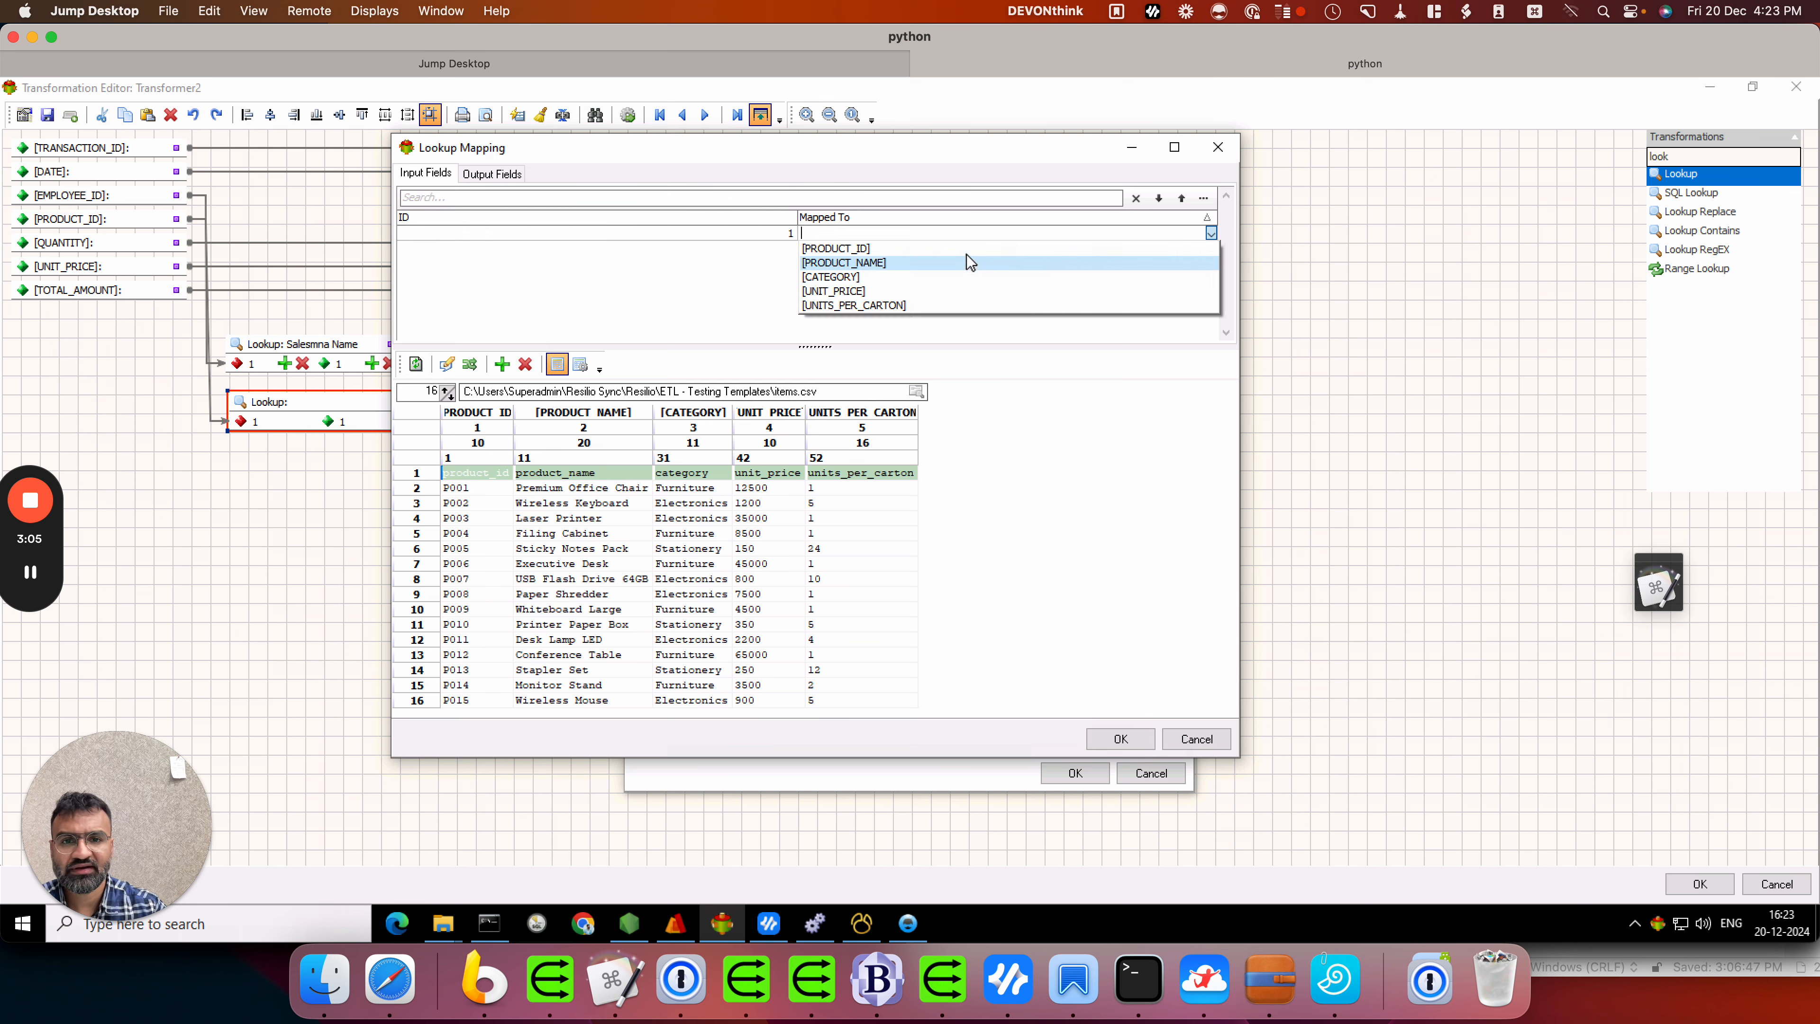
left_click(966, 254)
Step: Map the product lookup's output field to PRODUCT_NAME, save it, and connect its output to the PRODUCT_Name field
key("ctrl+Tab")
left_click(956, 234)
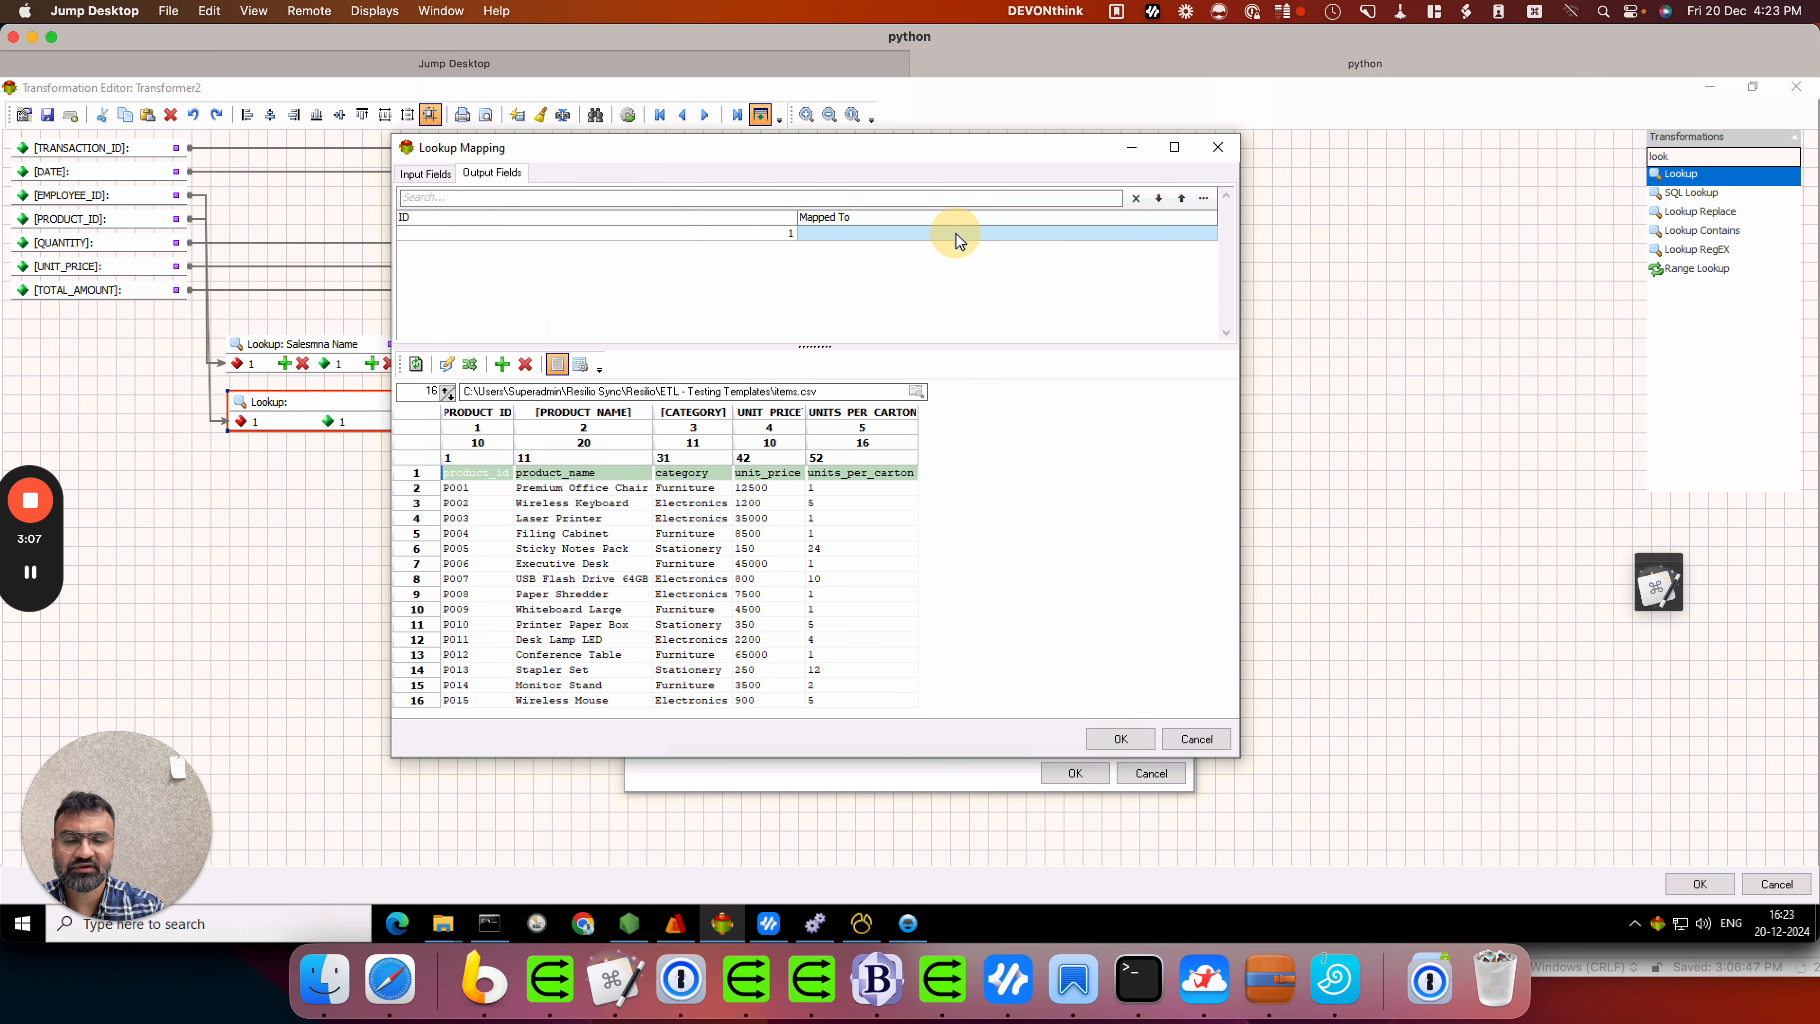
left_click(956, 233)
left_click(1211, 234)
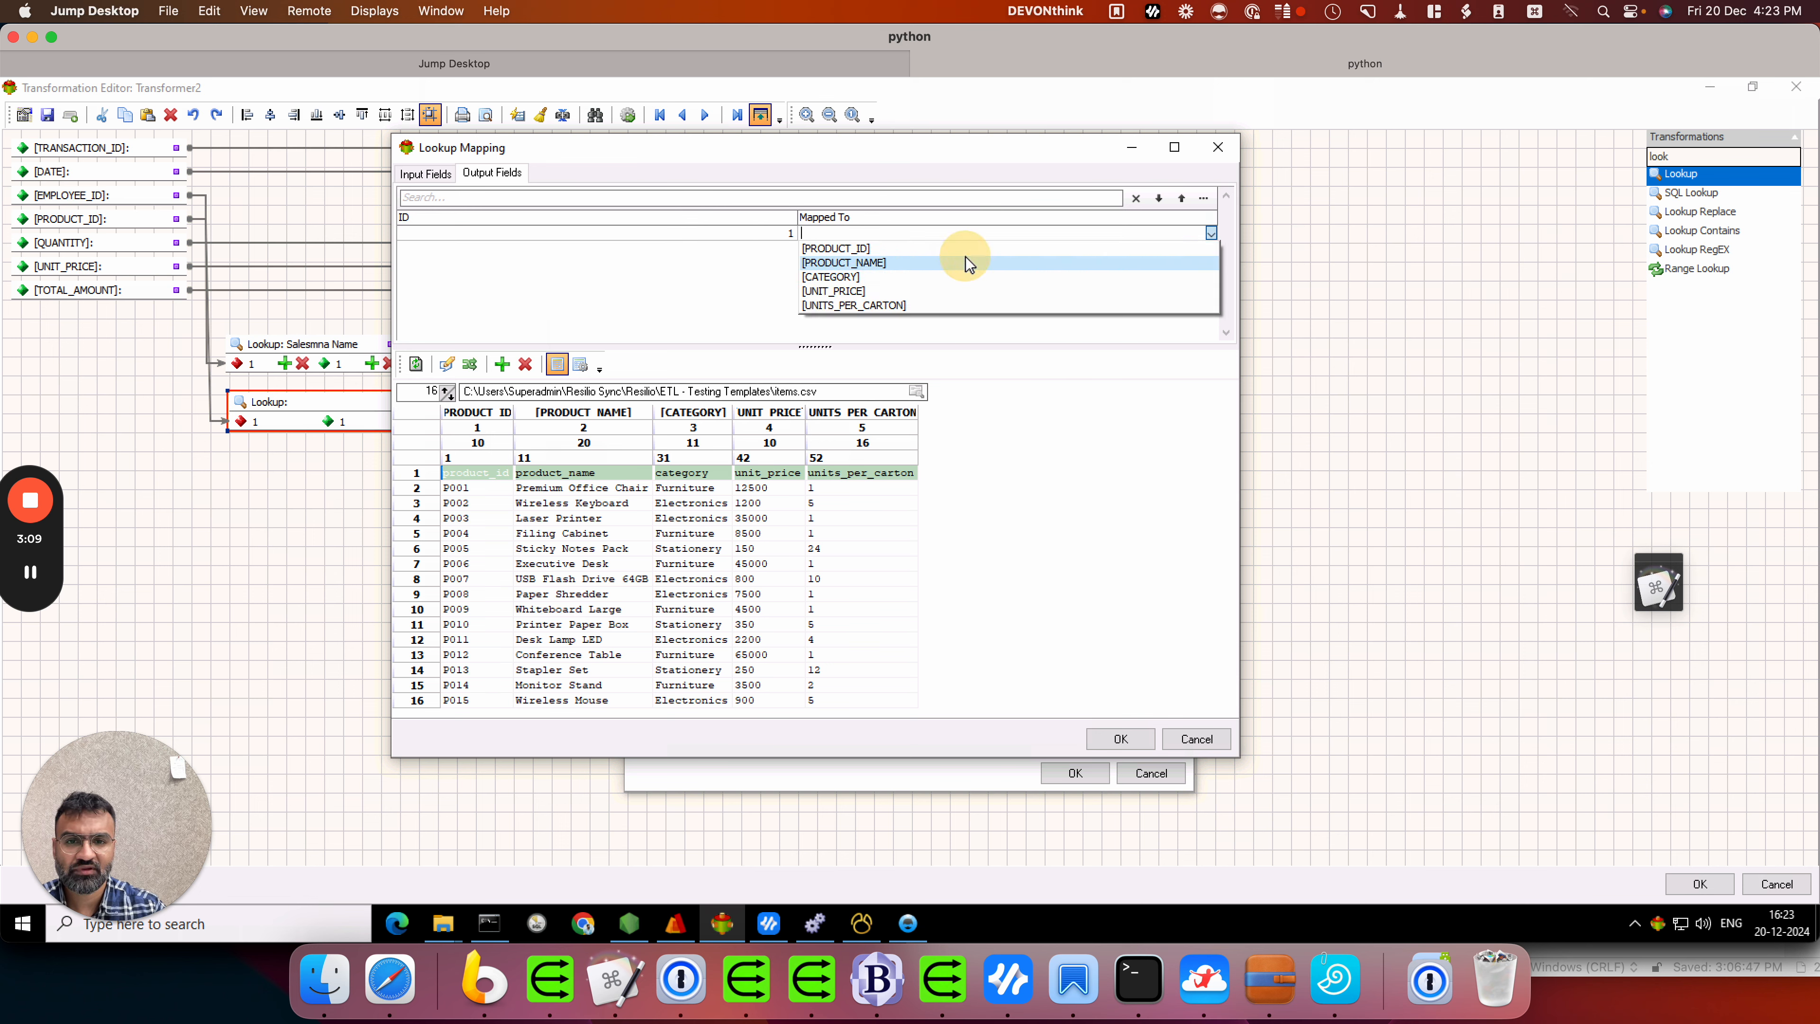
left_click(964, 259)
left_click(1100, 738)
left_click(1075, 772)
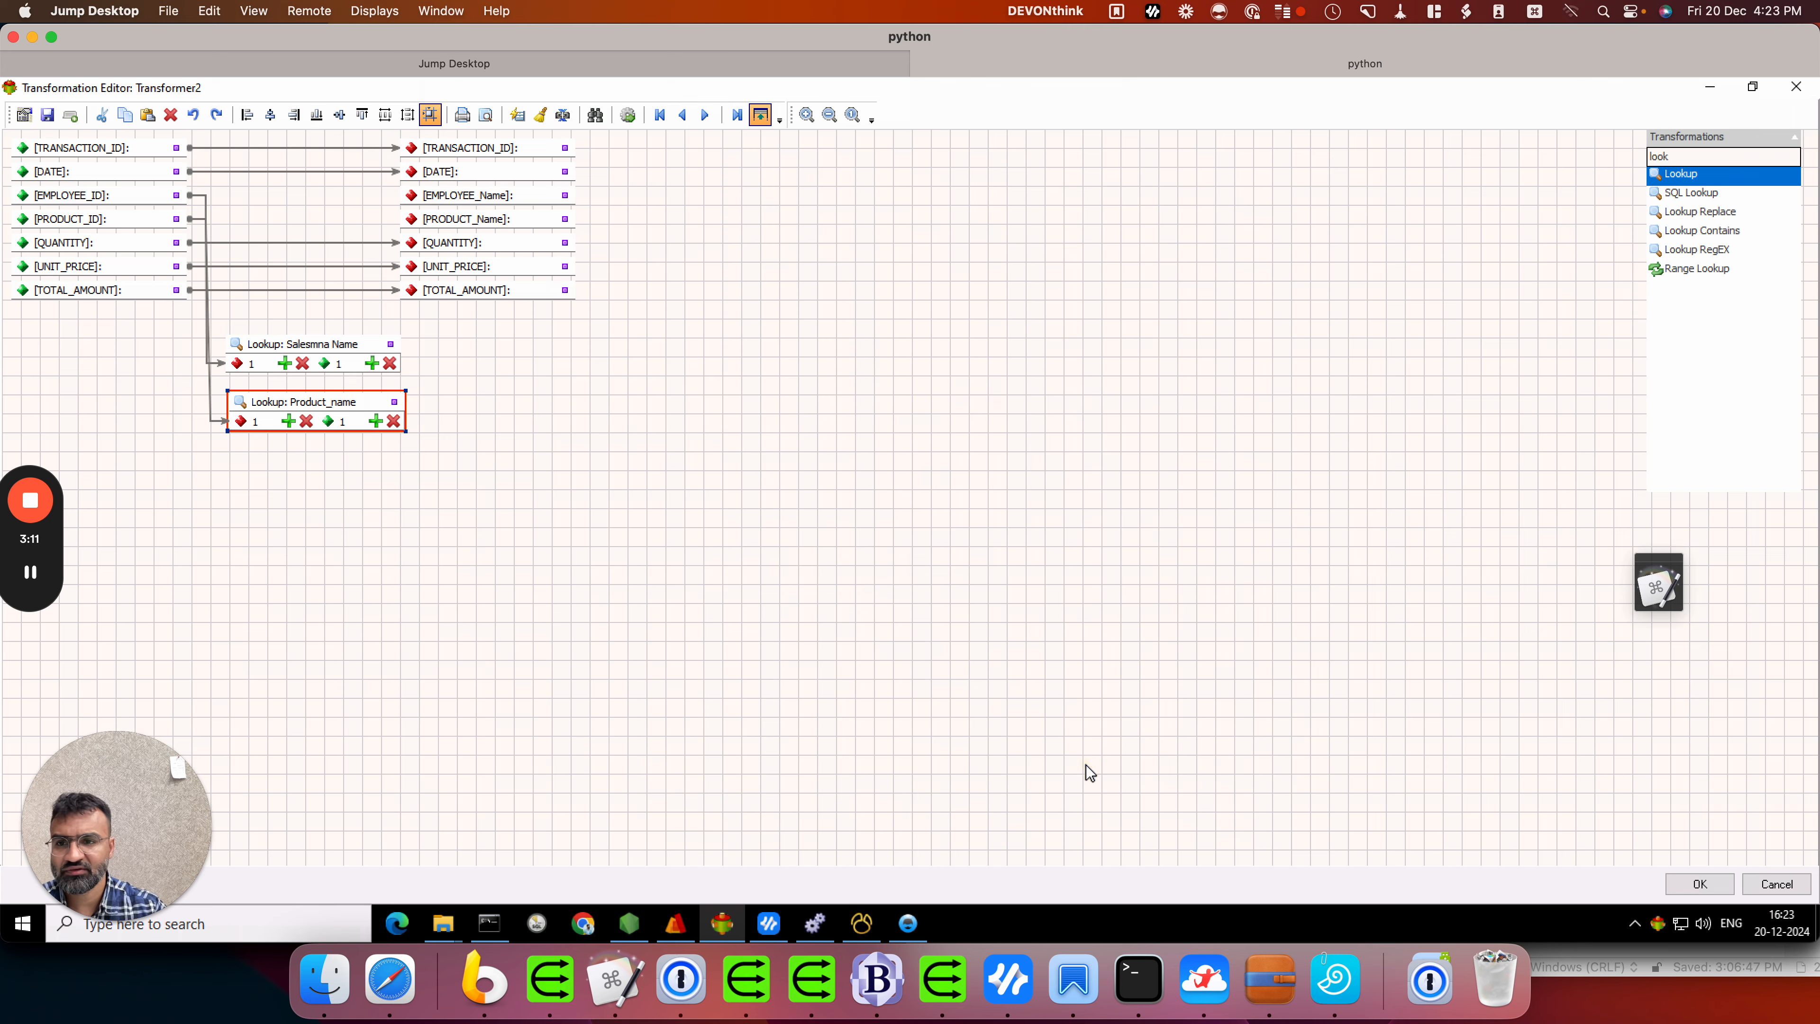
left_click_drag(341, 424, 419, 232)
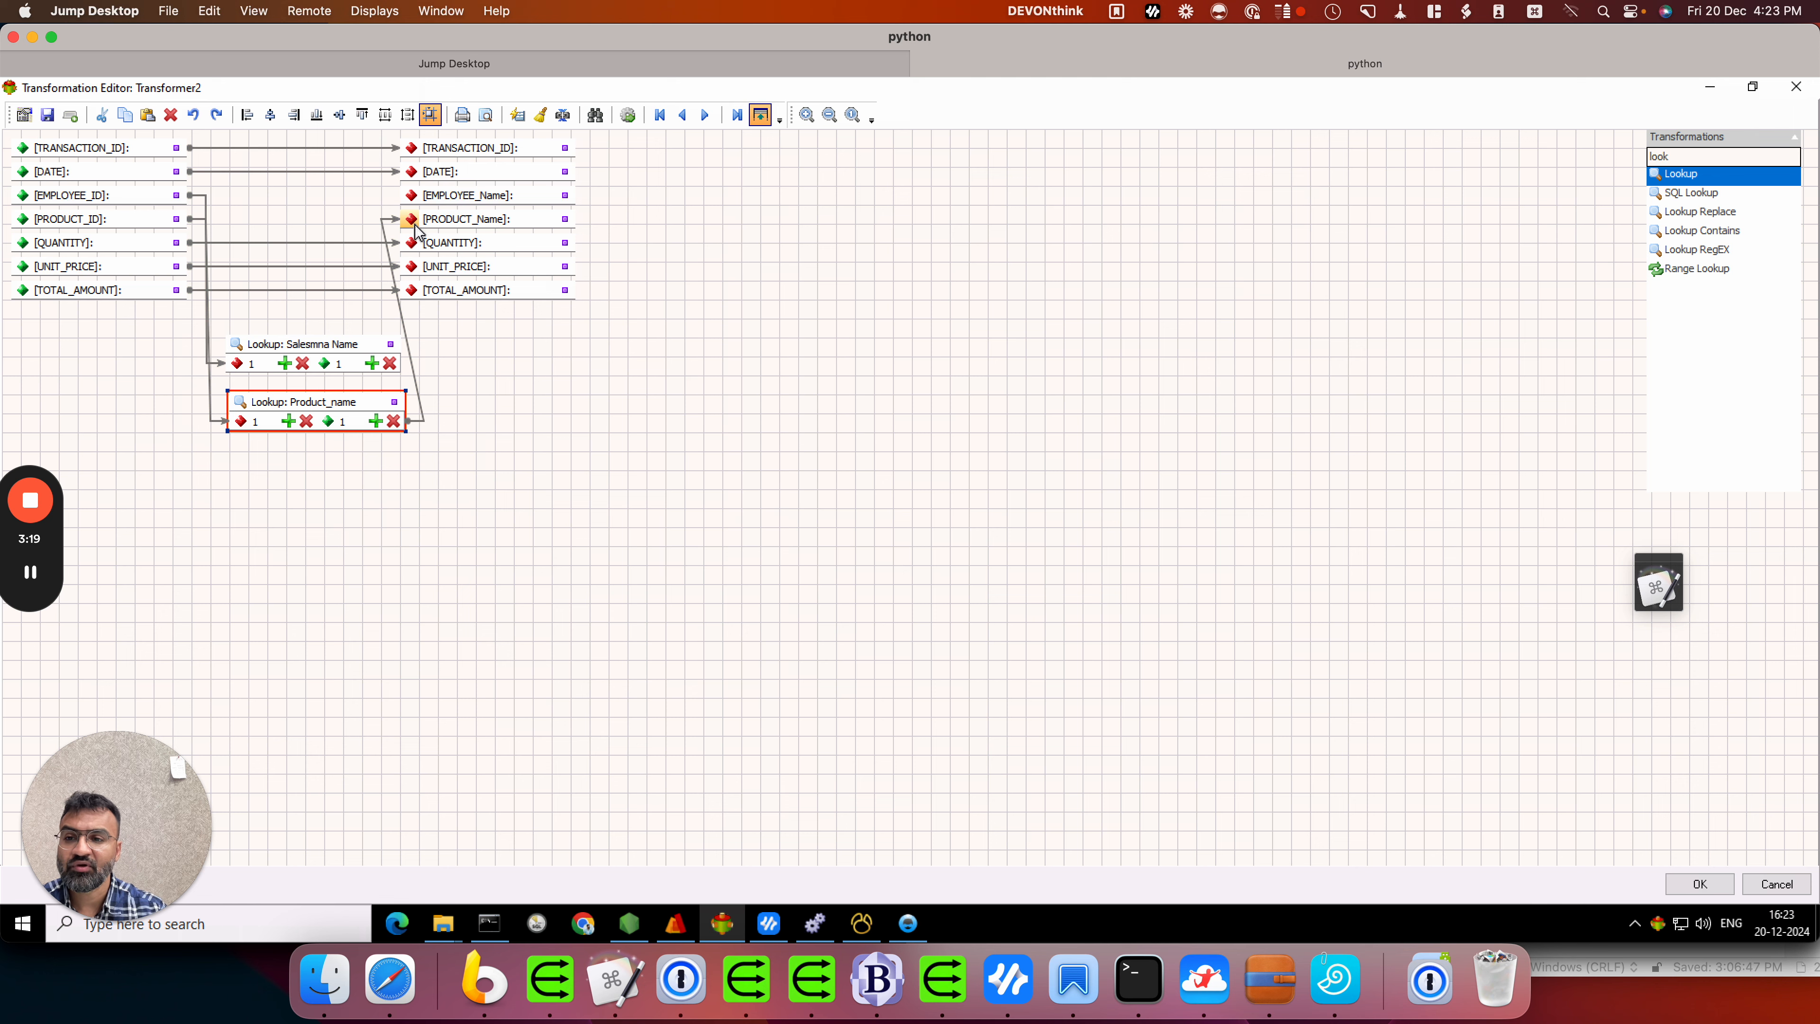
Step: Add a Create New File transformation and connect the Salesmna Name lookup's output to it and to the EMPLOYEE_Name field
double_click(1698, 153)
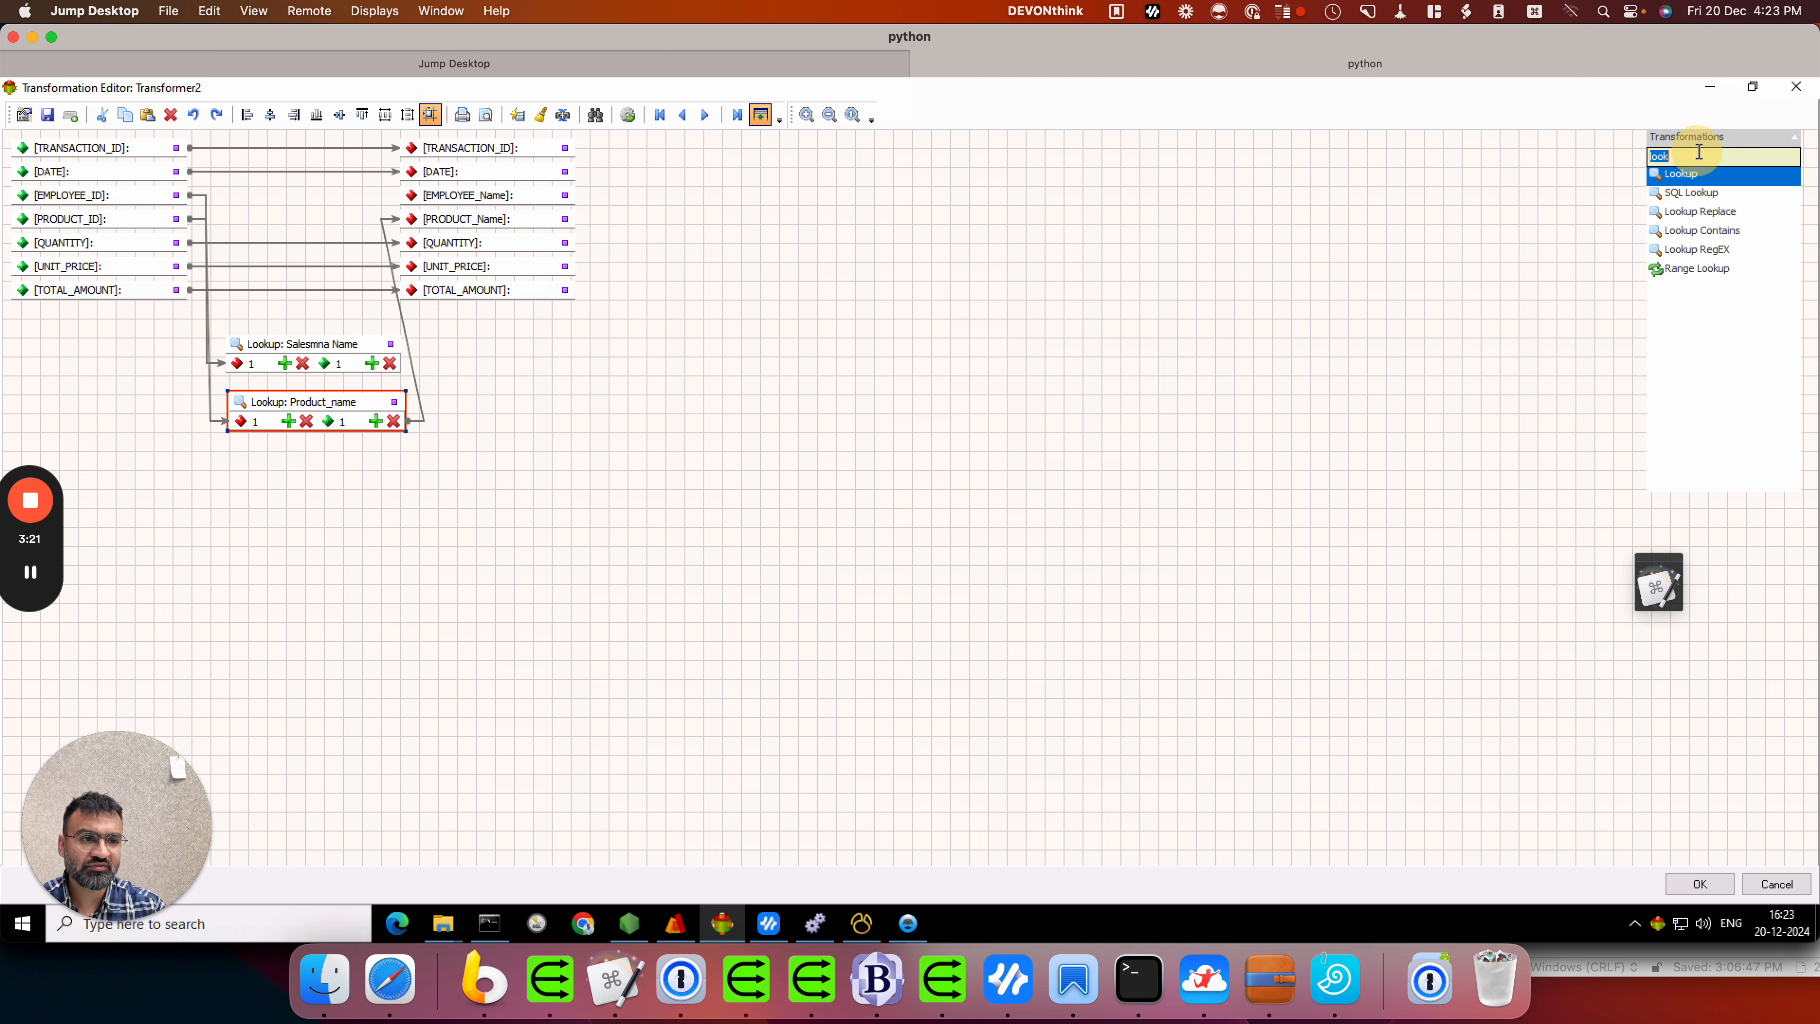
type("new")
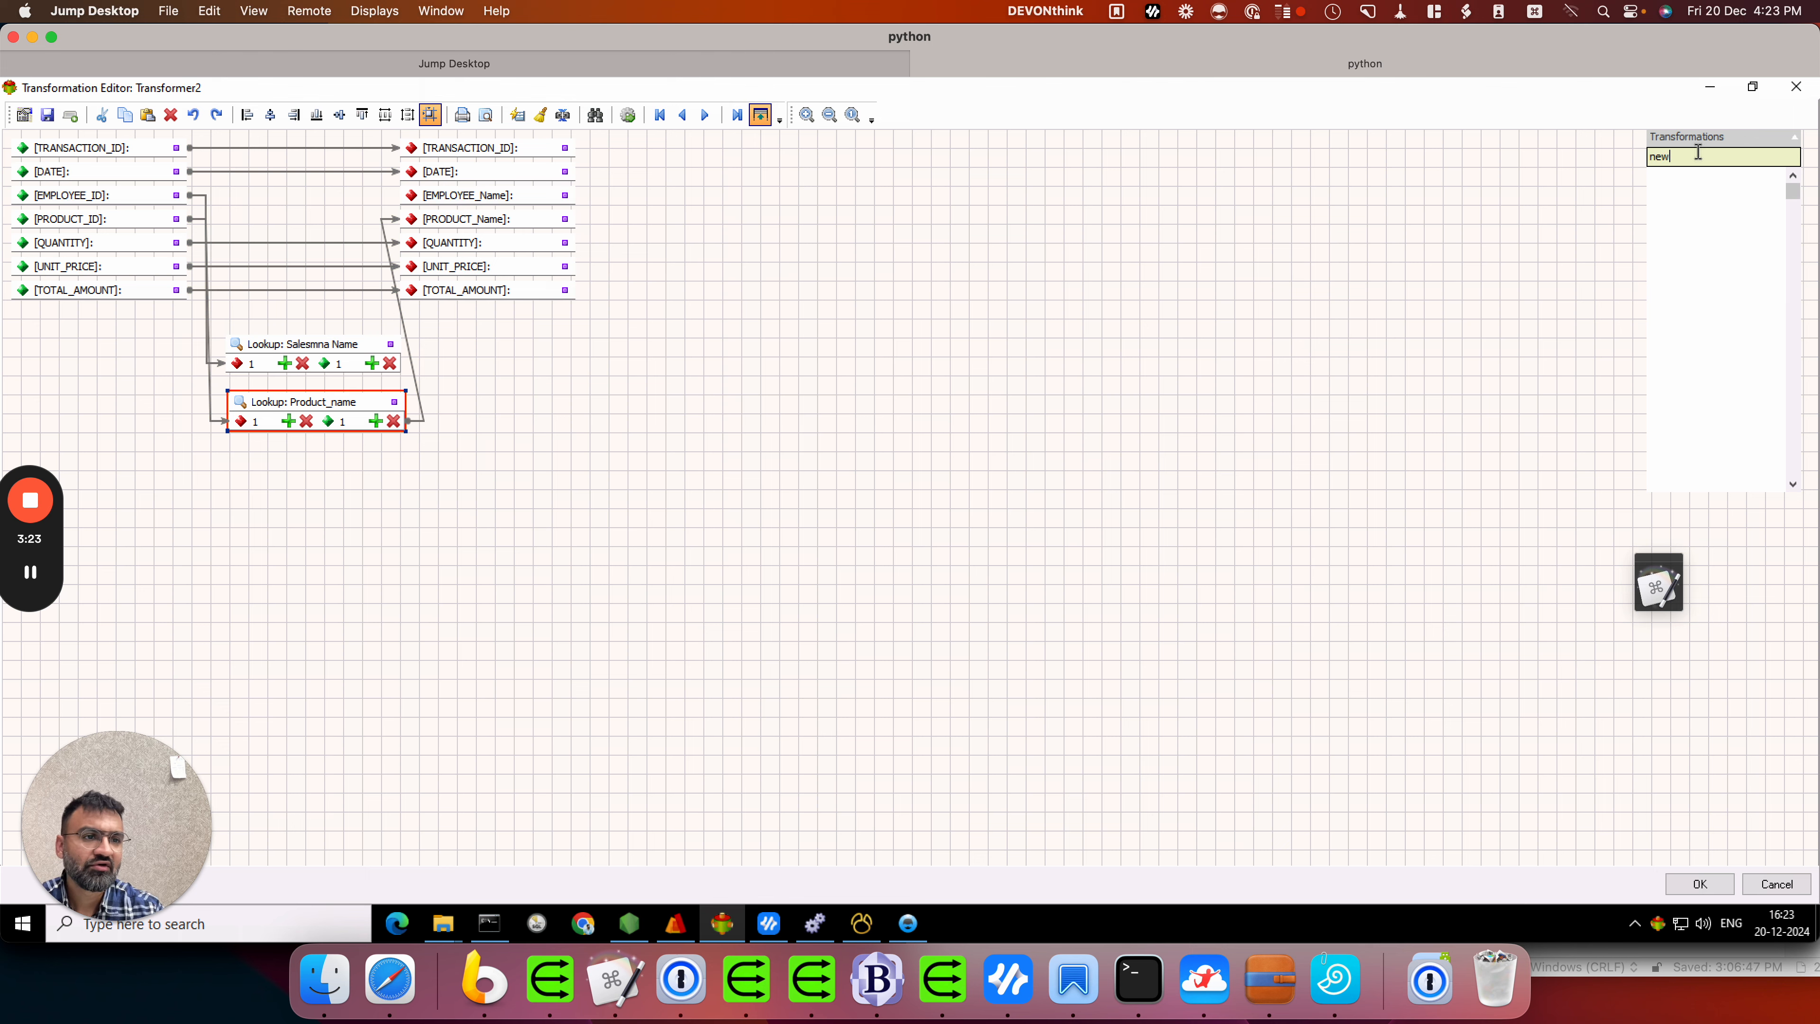
left_click_drag(1697, 174, 234, 466)
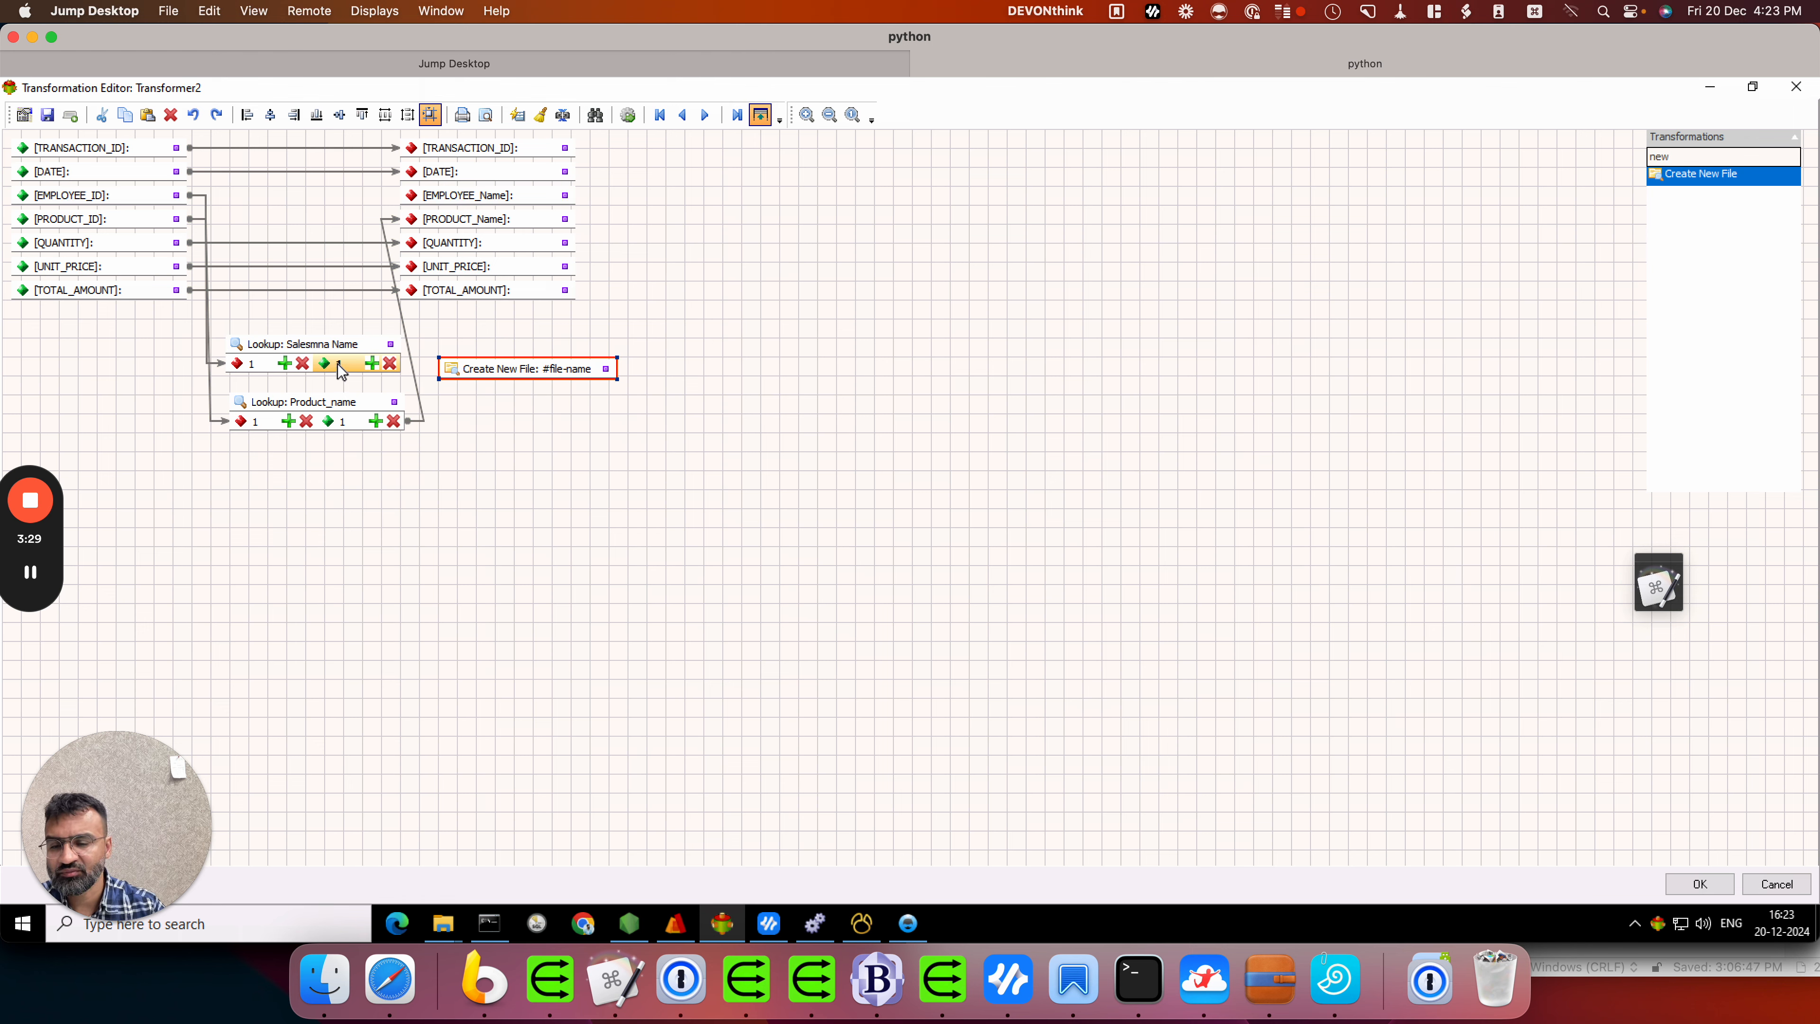
left_click_drag(341, 370, 456, 374)
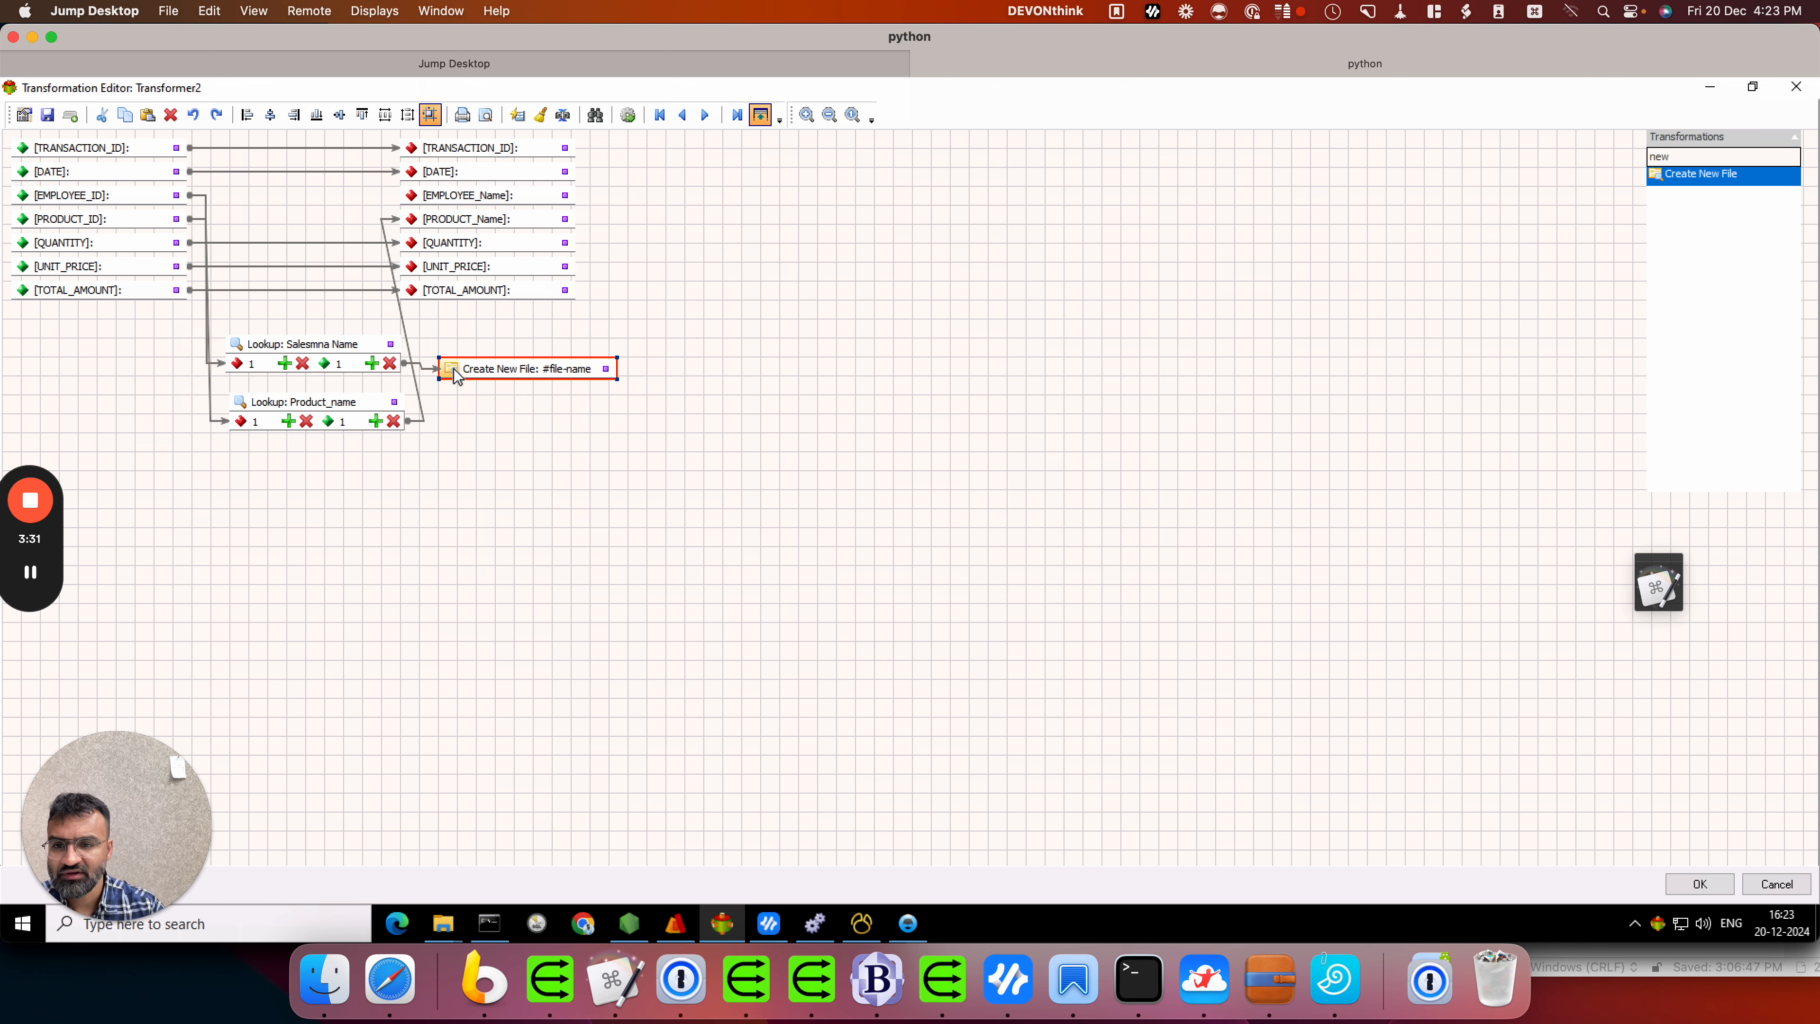
left_click_drag(342, 368, 425, 200)
left_click_drag(425, 197, 423, 195)
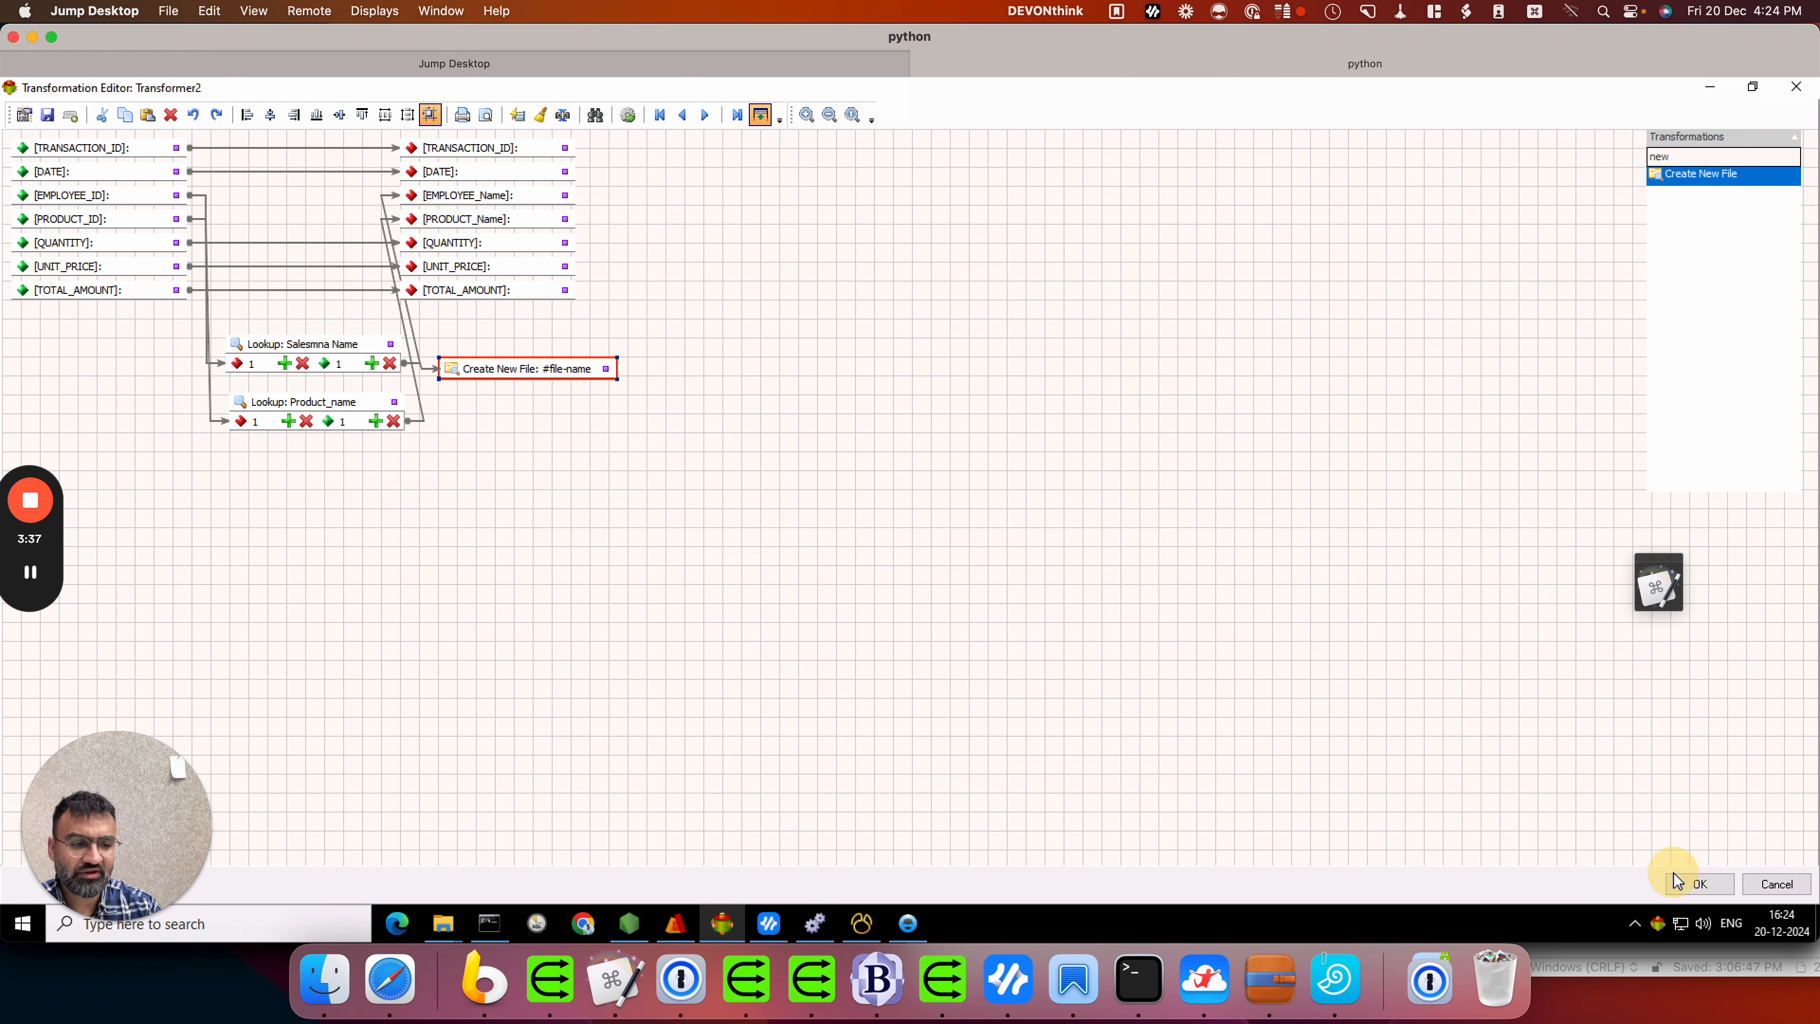
Step: Save the transformer's mapping and set the Writer's data target type to Excel File with the AutoSQL connection
left_click(1685, 883)
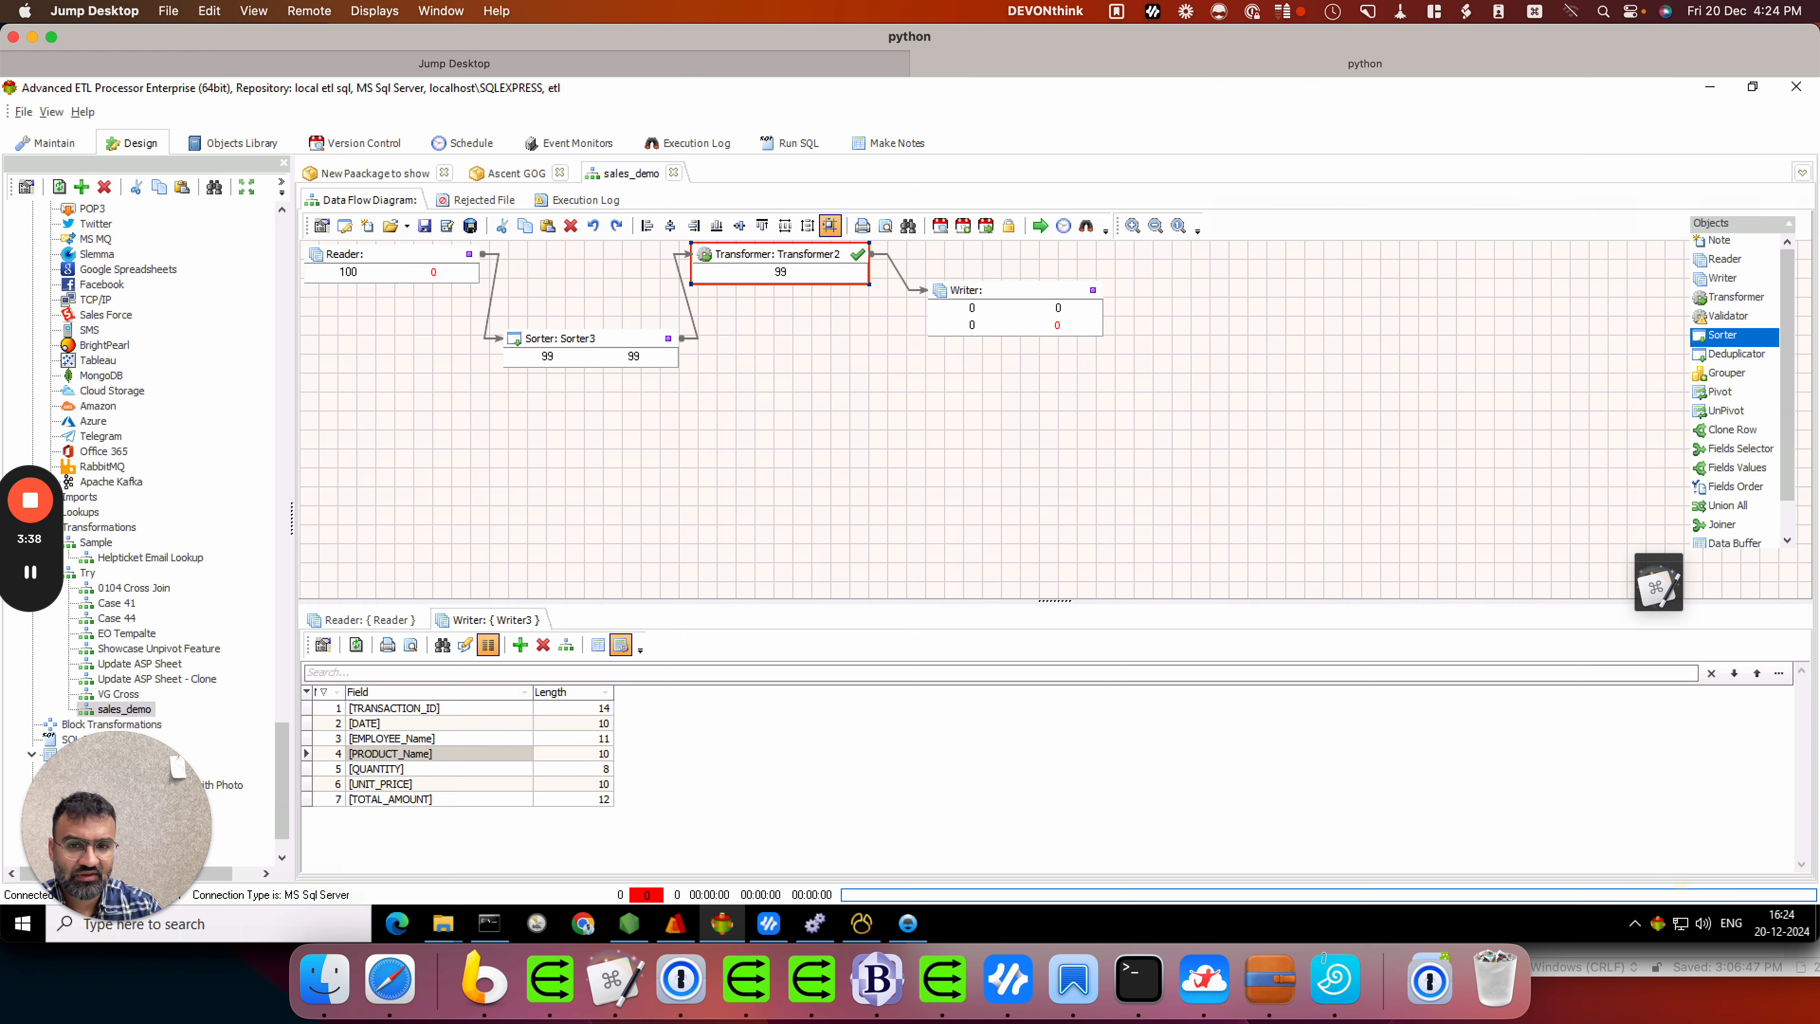
left_click(1003, 291)
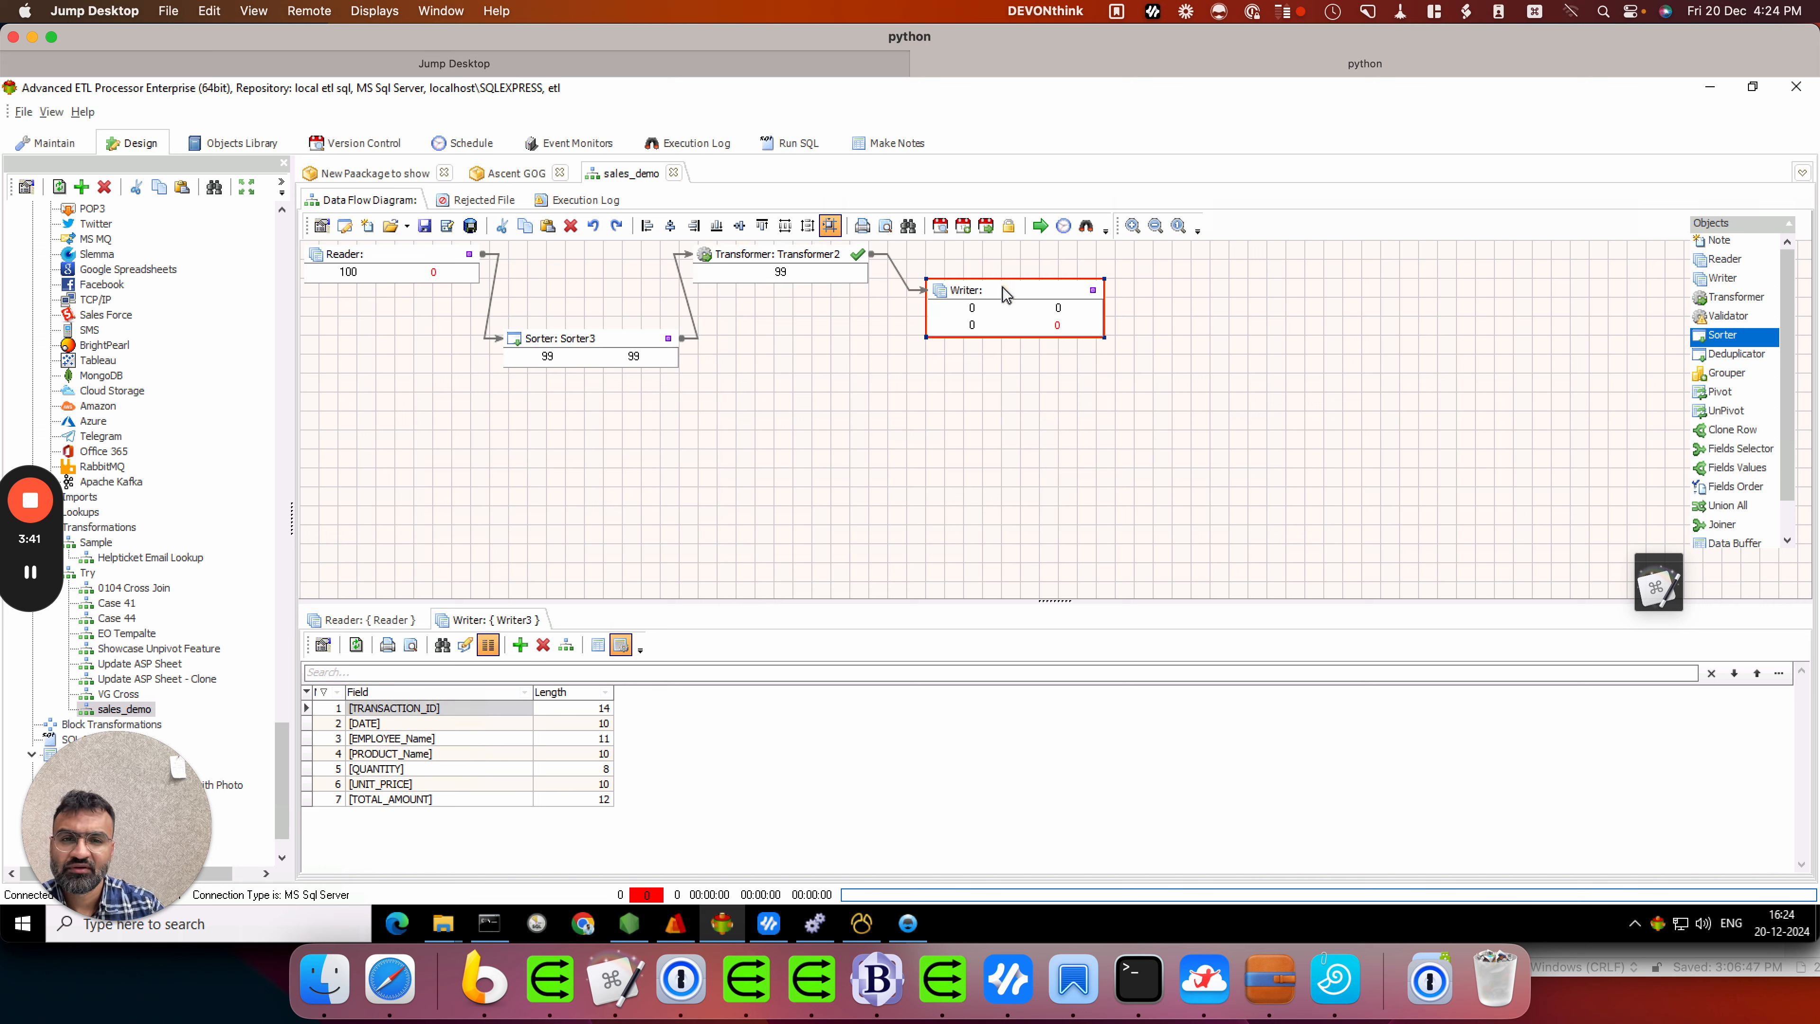
double_click(1002, 287)
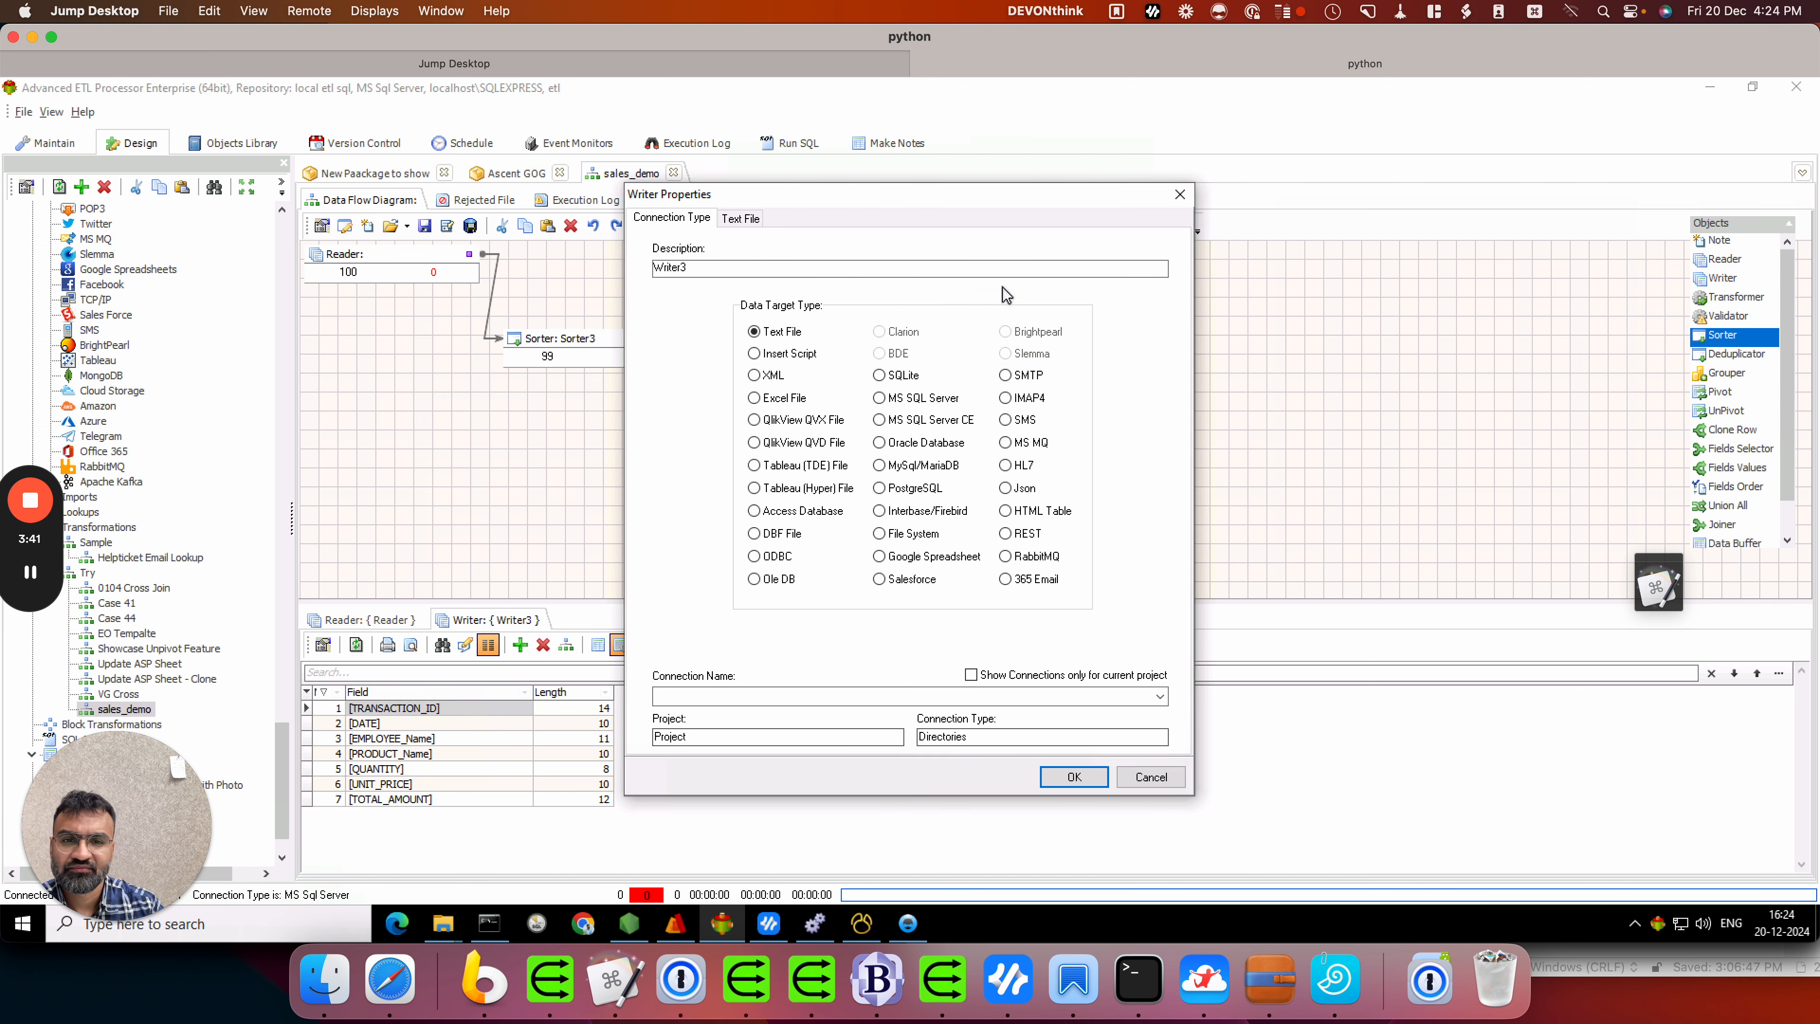
left_click(754, 398)
left_click(719, 696)
left_click(714, 718)
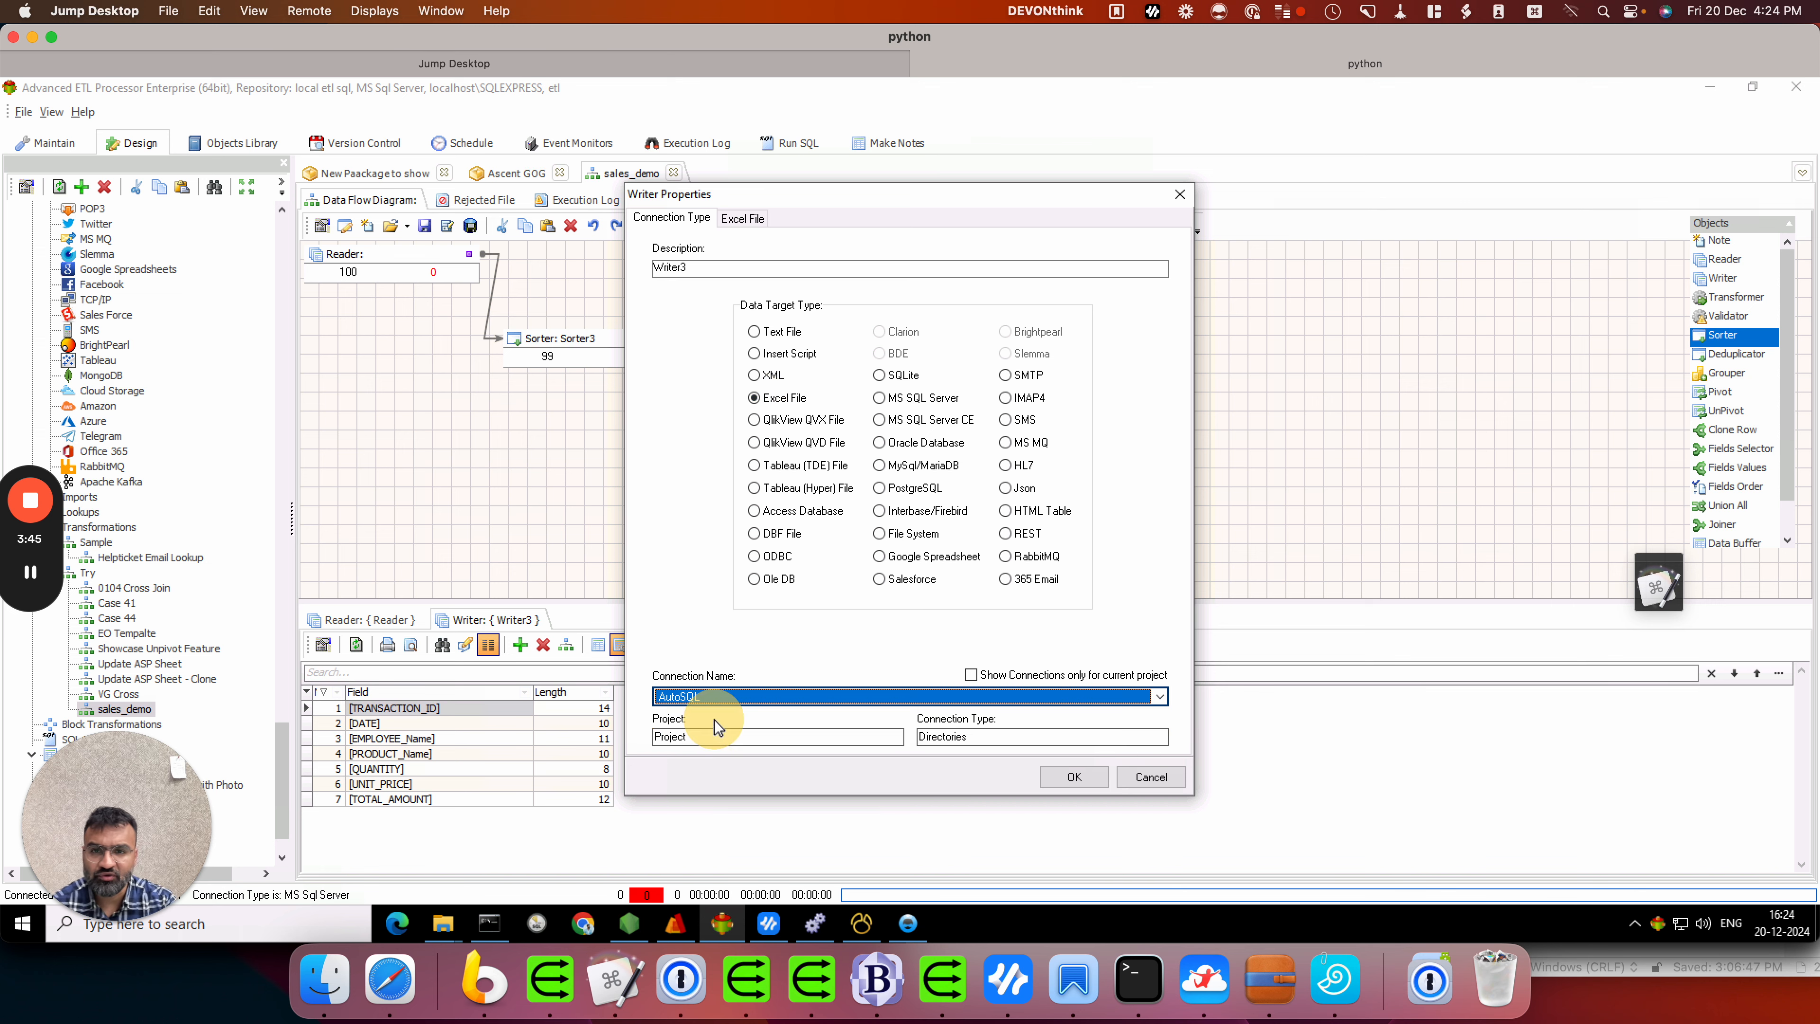
Step: Set the Writer's Excel file to sales_template.xlsx and target its table sales_sheet:sales_data
left_click(744, 220)
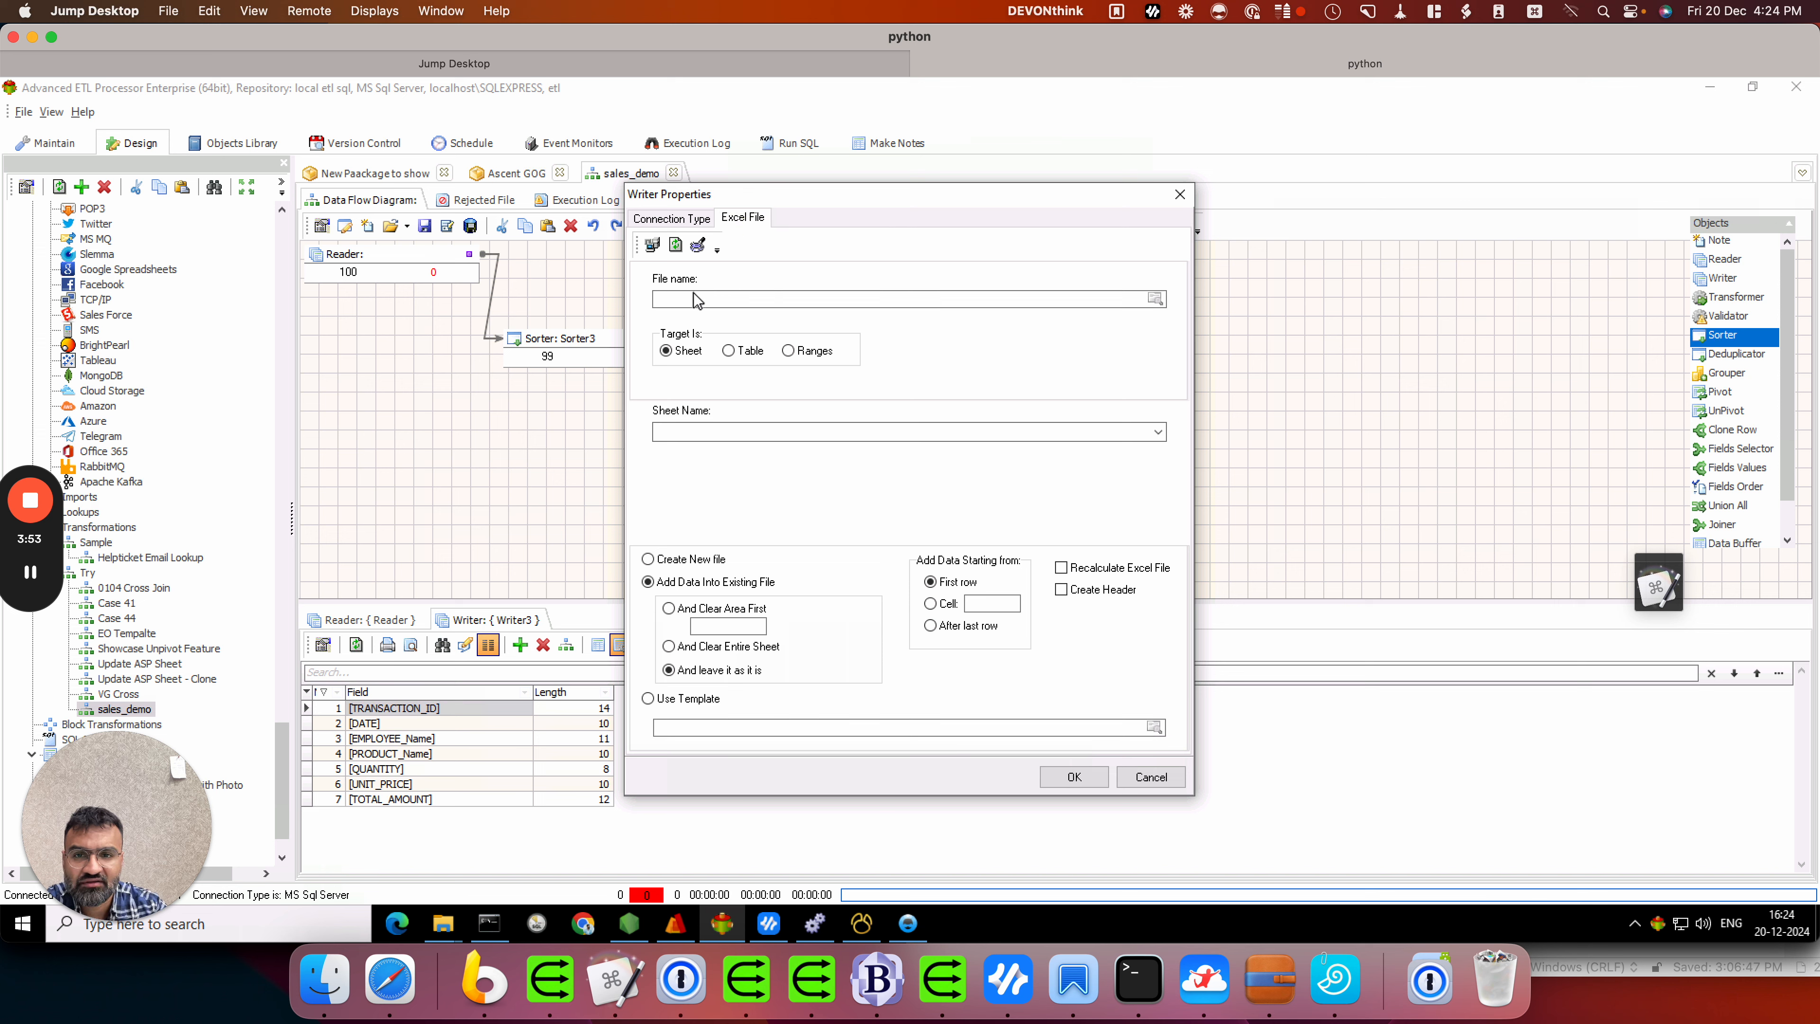
left_click(1155, 298)
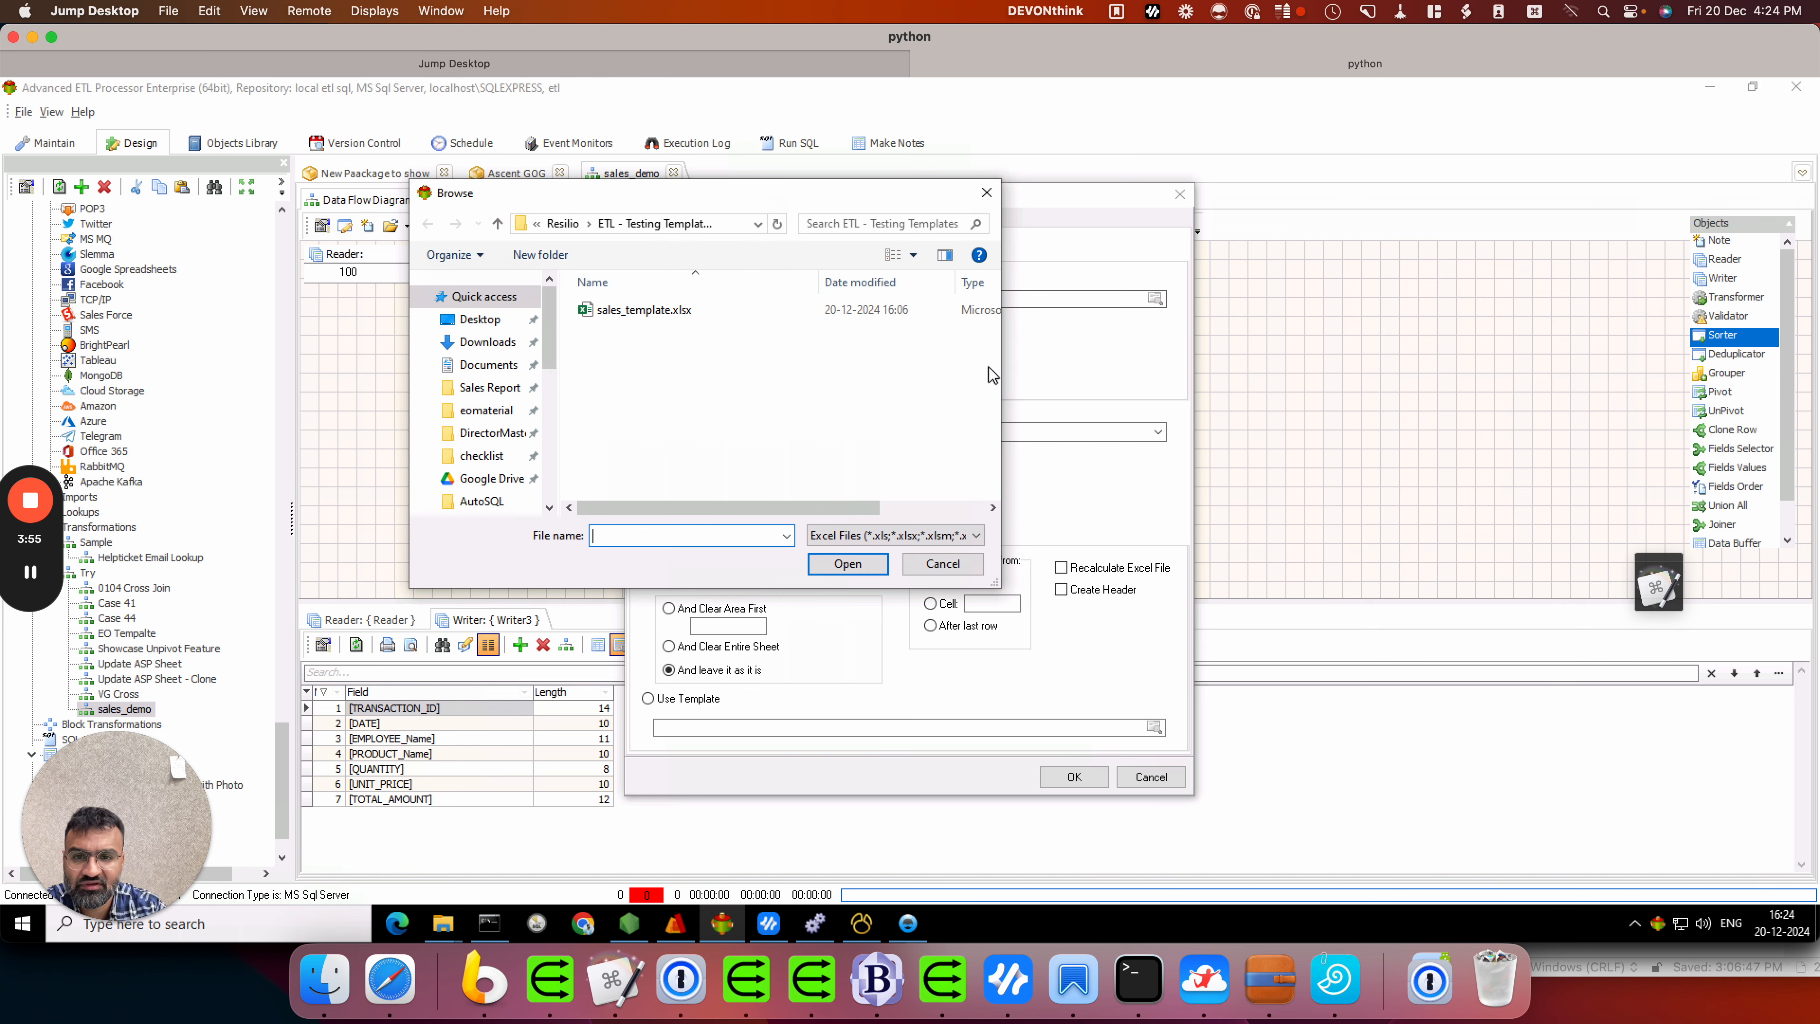
double_click(664, 310)
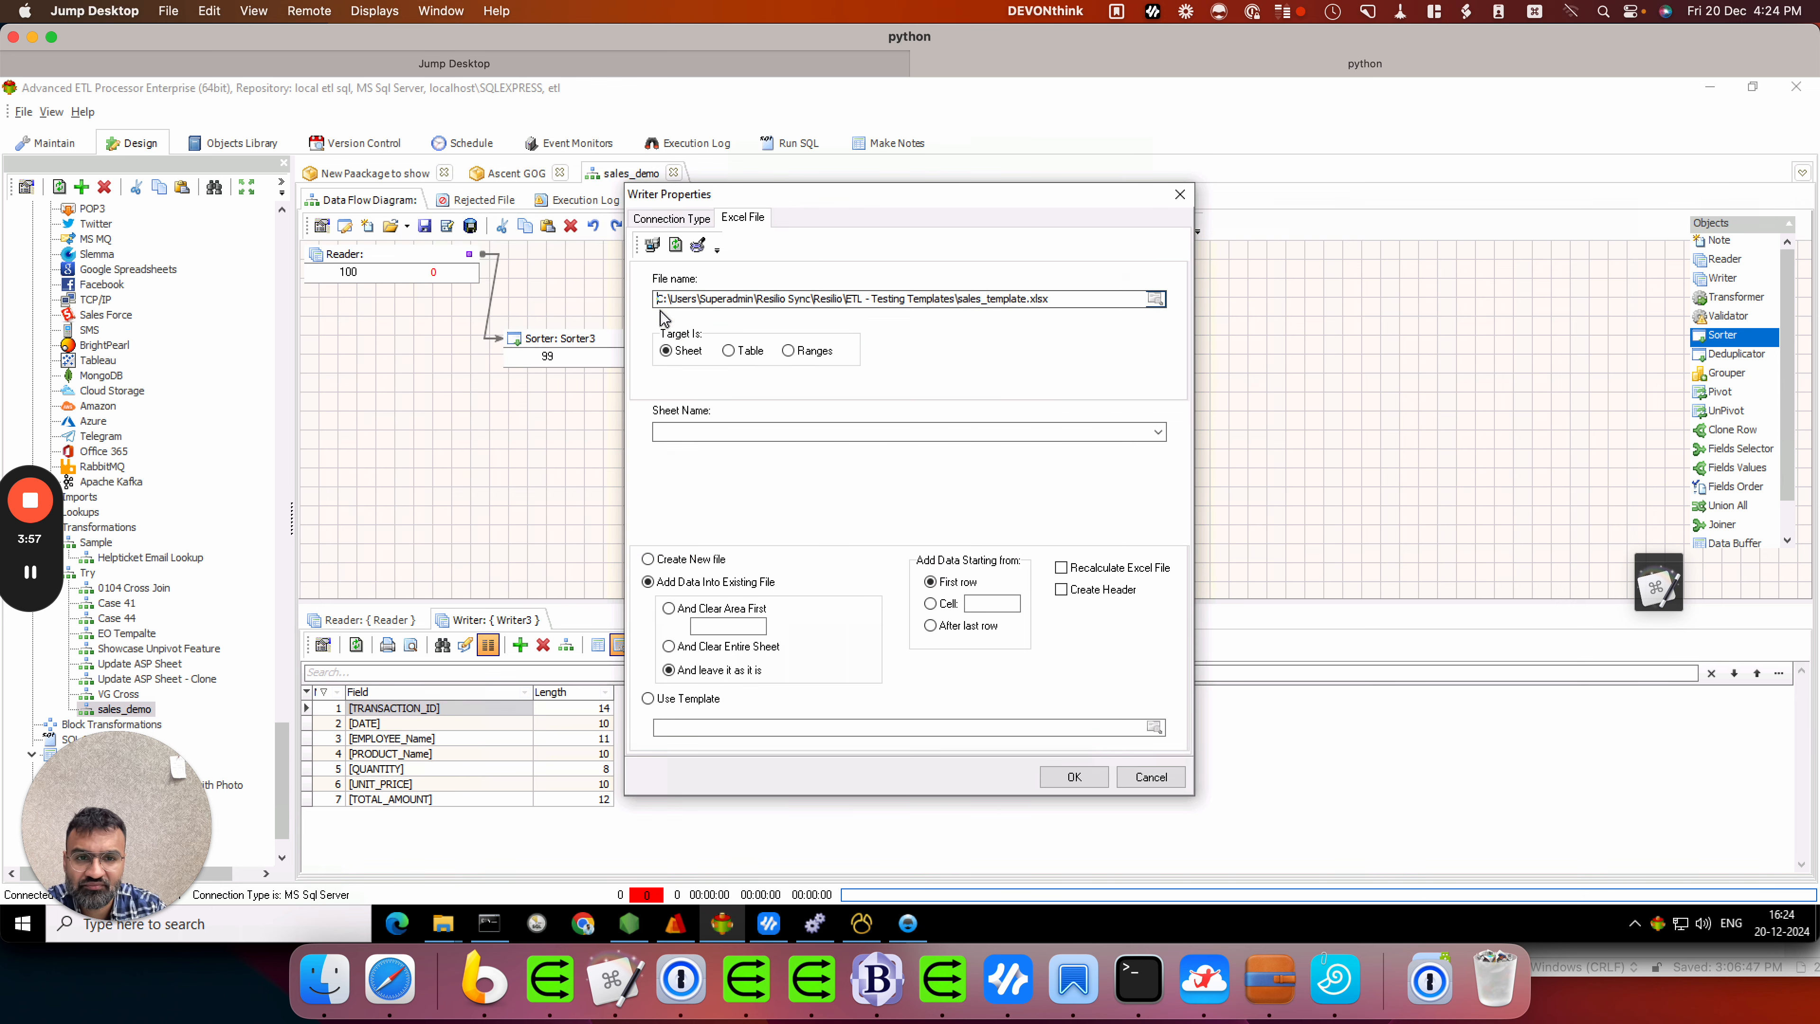
left_click(729, 351)
left_click(748, 432)
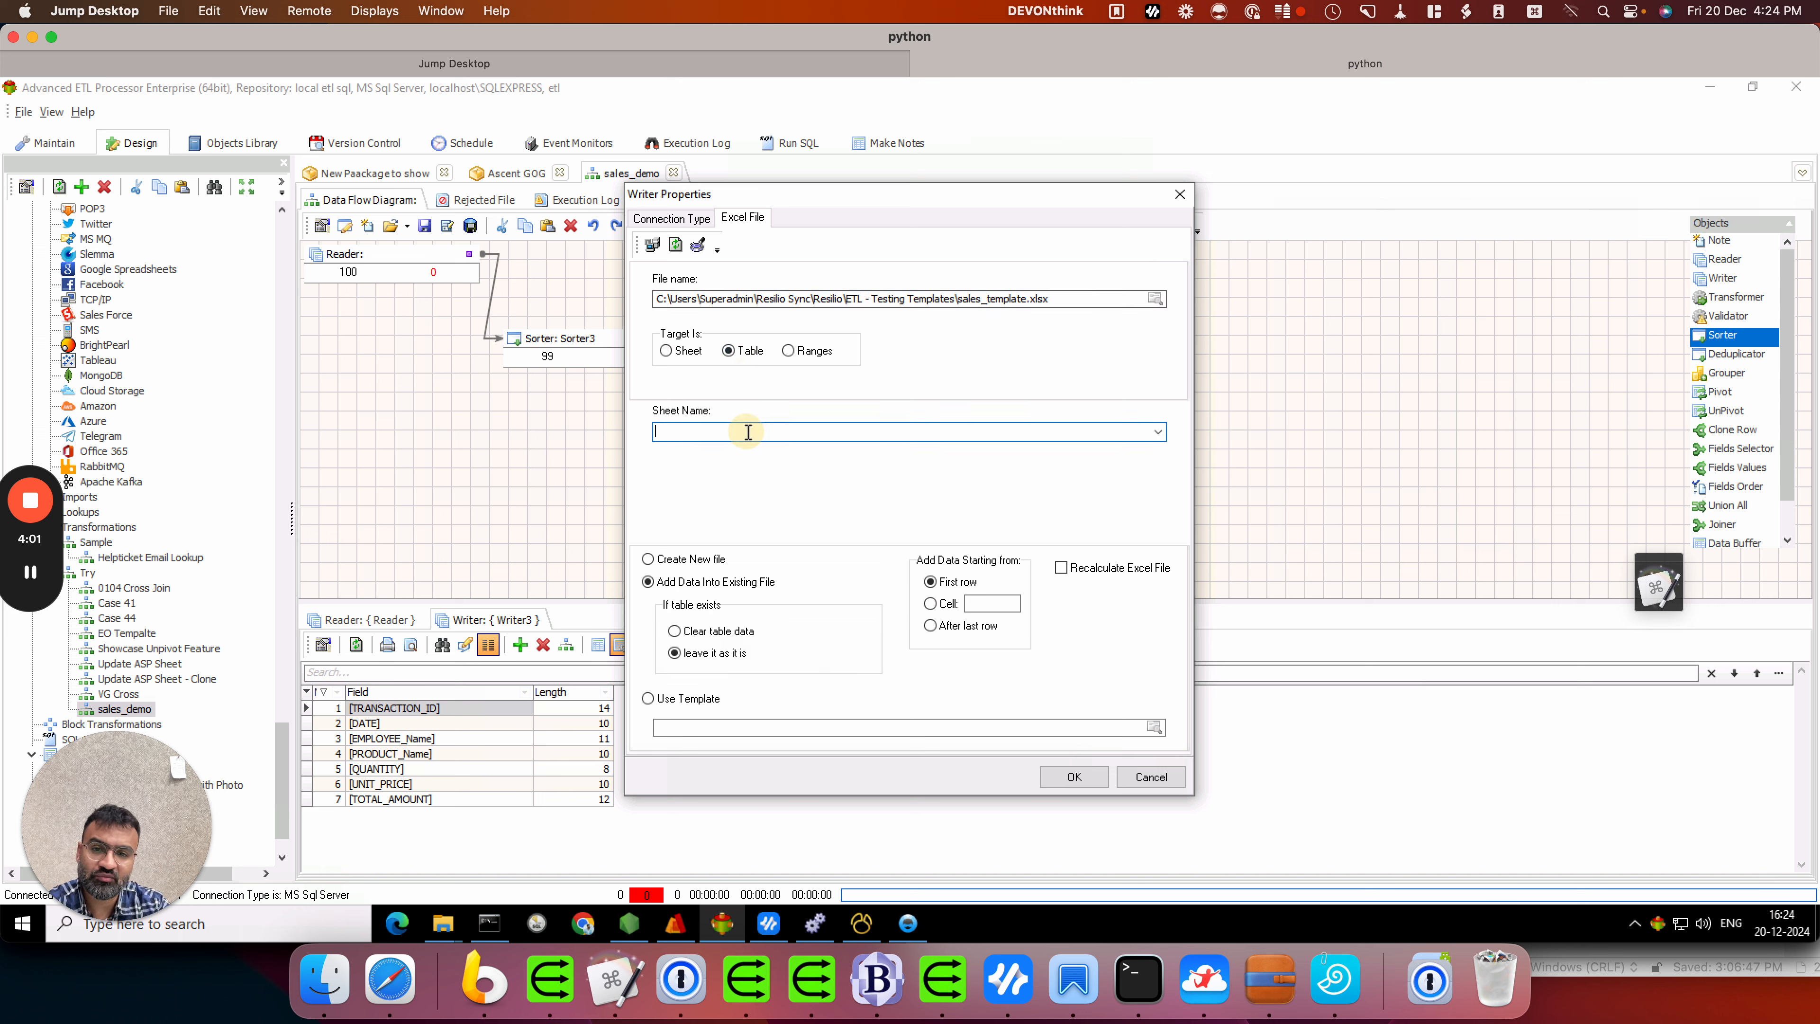
left_click(1157, 431)
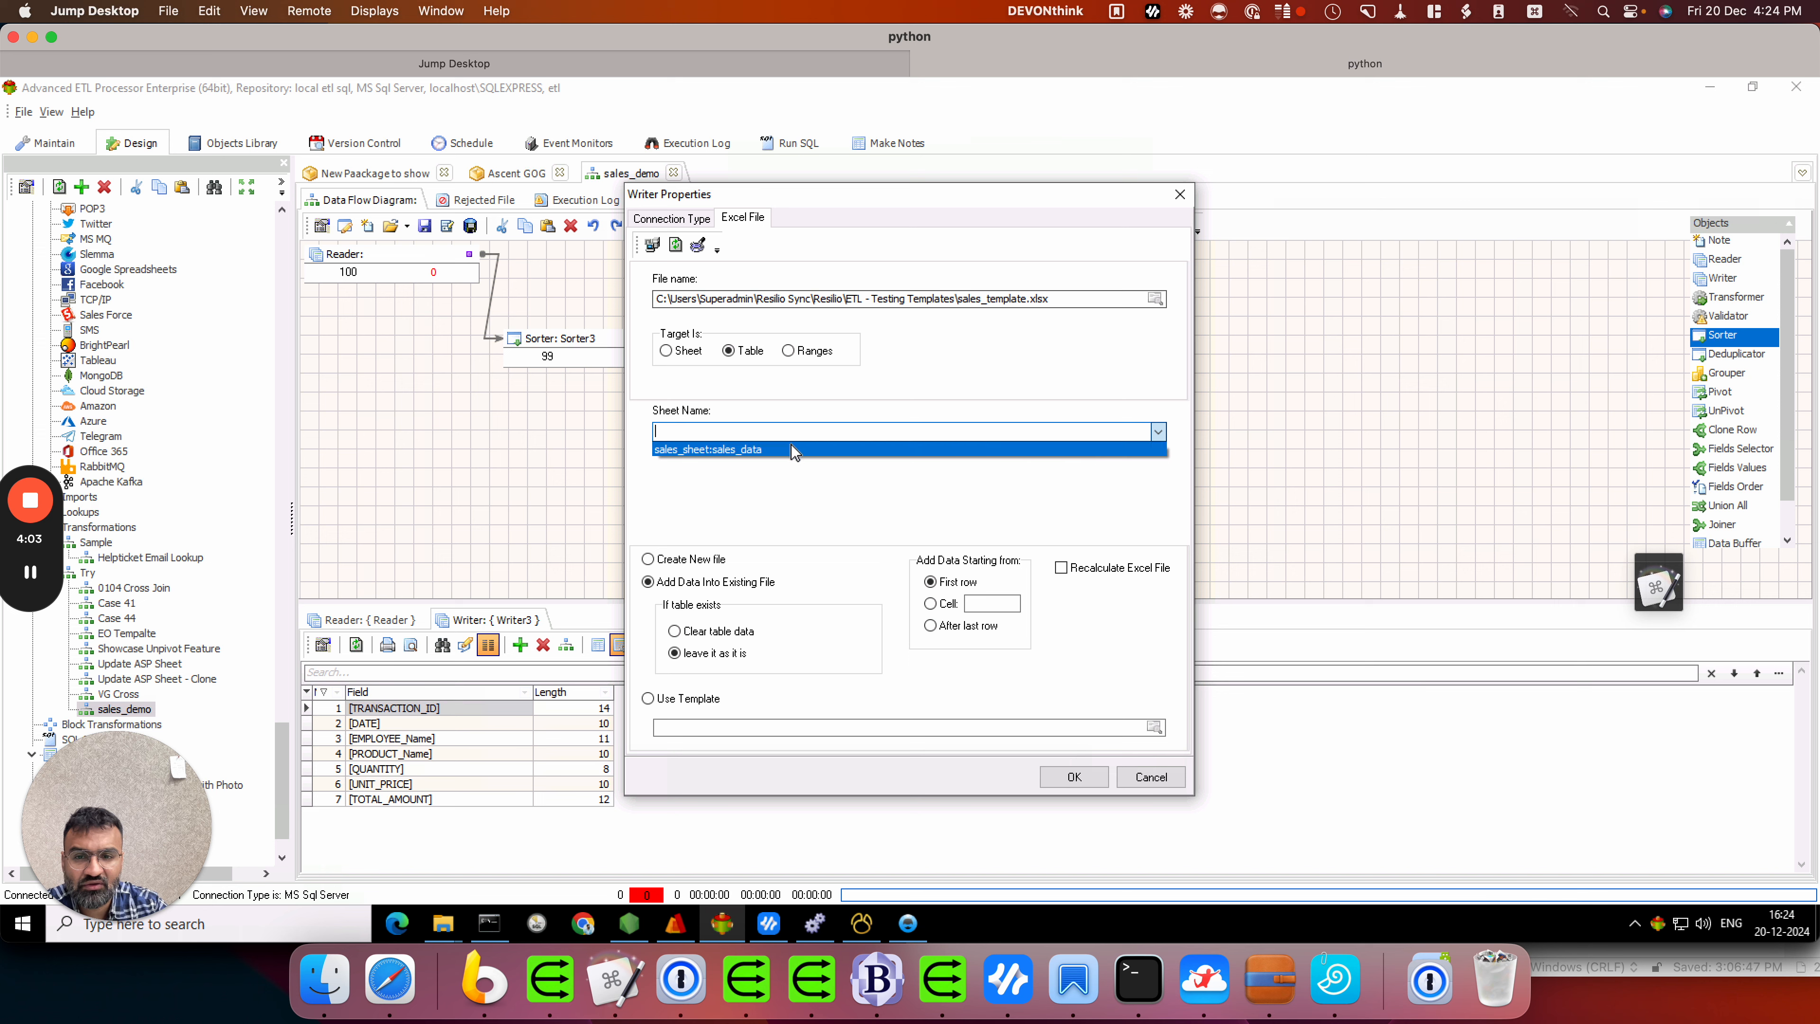
left_click(692, 450)
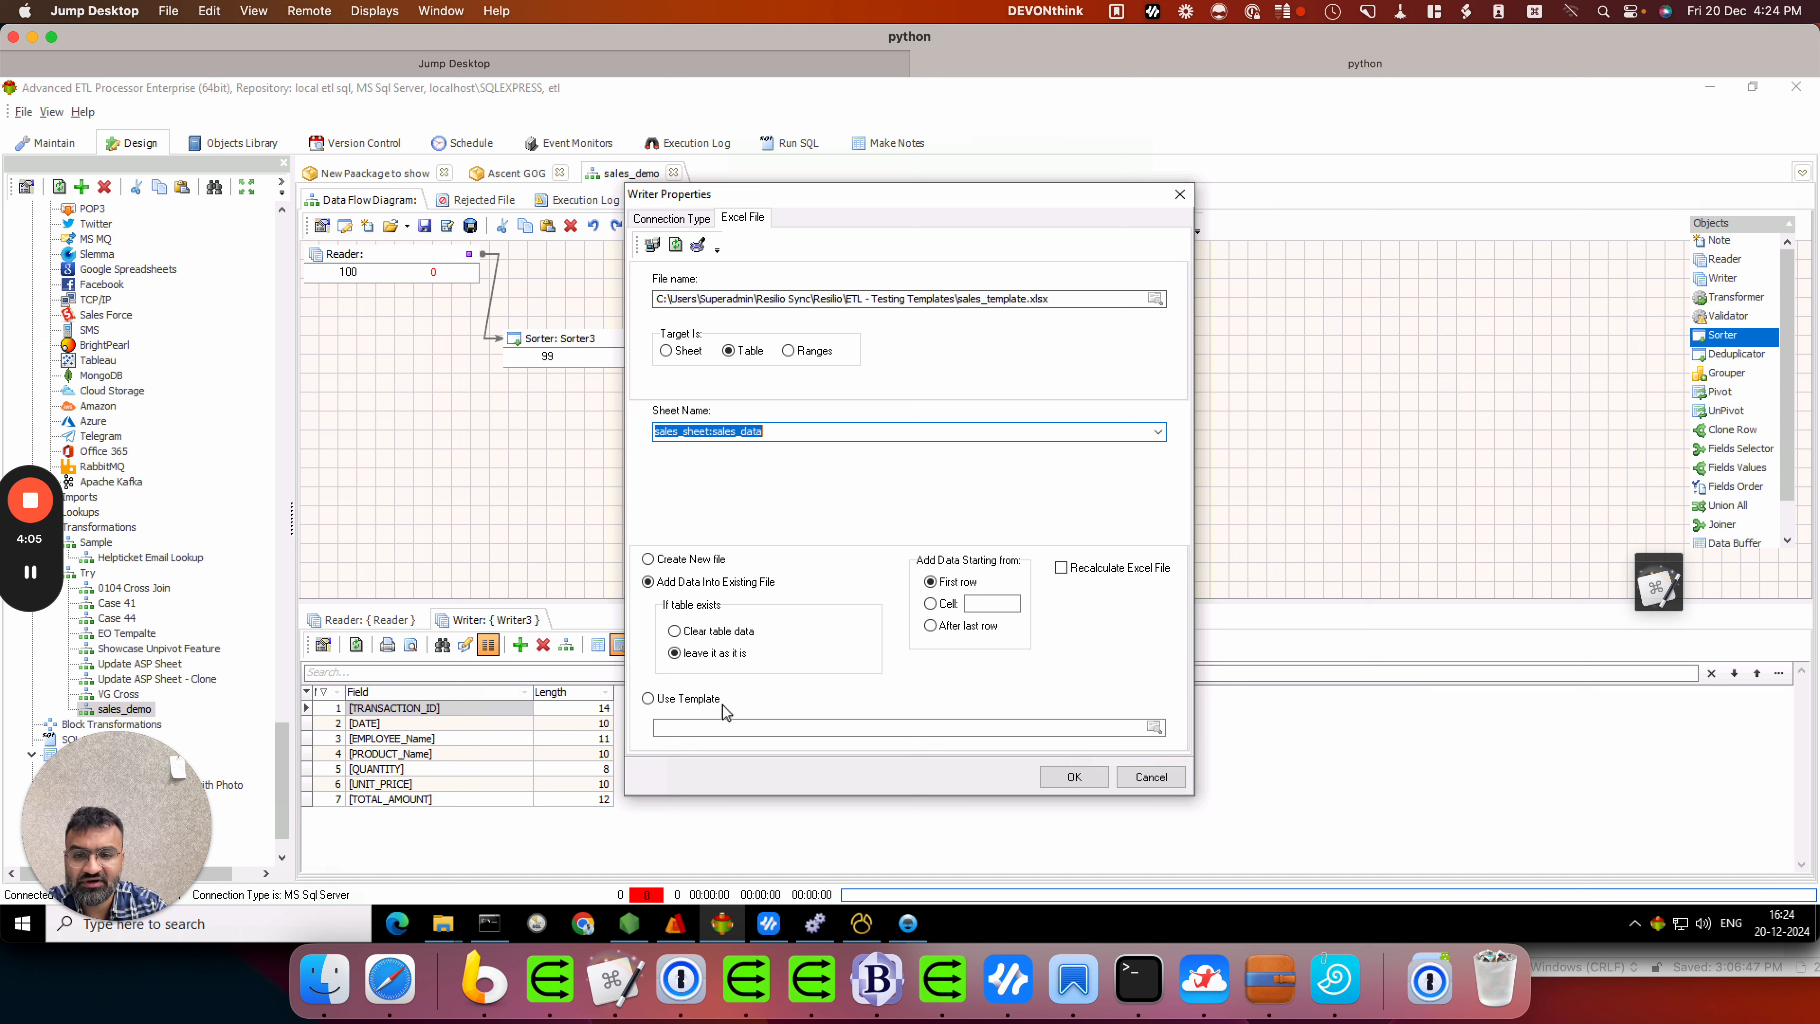
Step: Set the Writer to clear table data, recalculate the Excel file, and use the same sales_template.xlsx path as its template
left_click(714, 633)
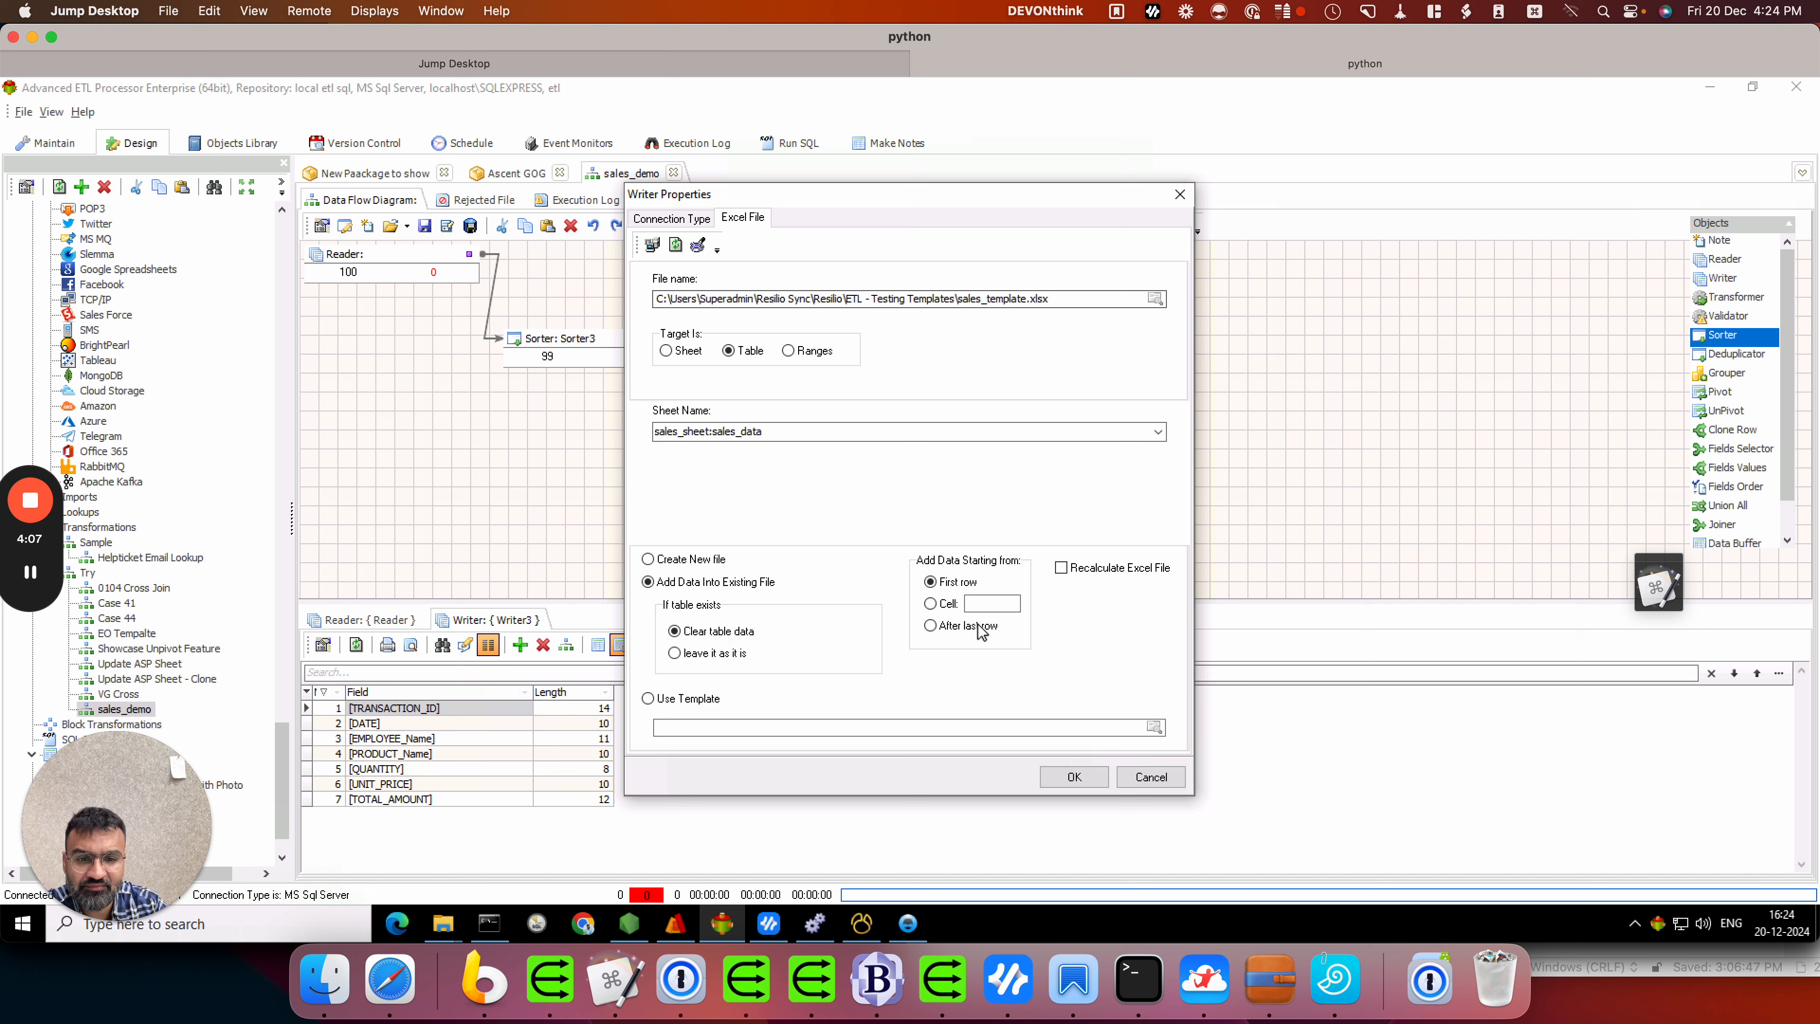
left_click(1159, 568)
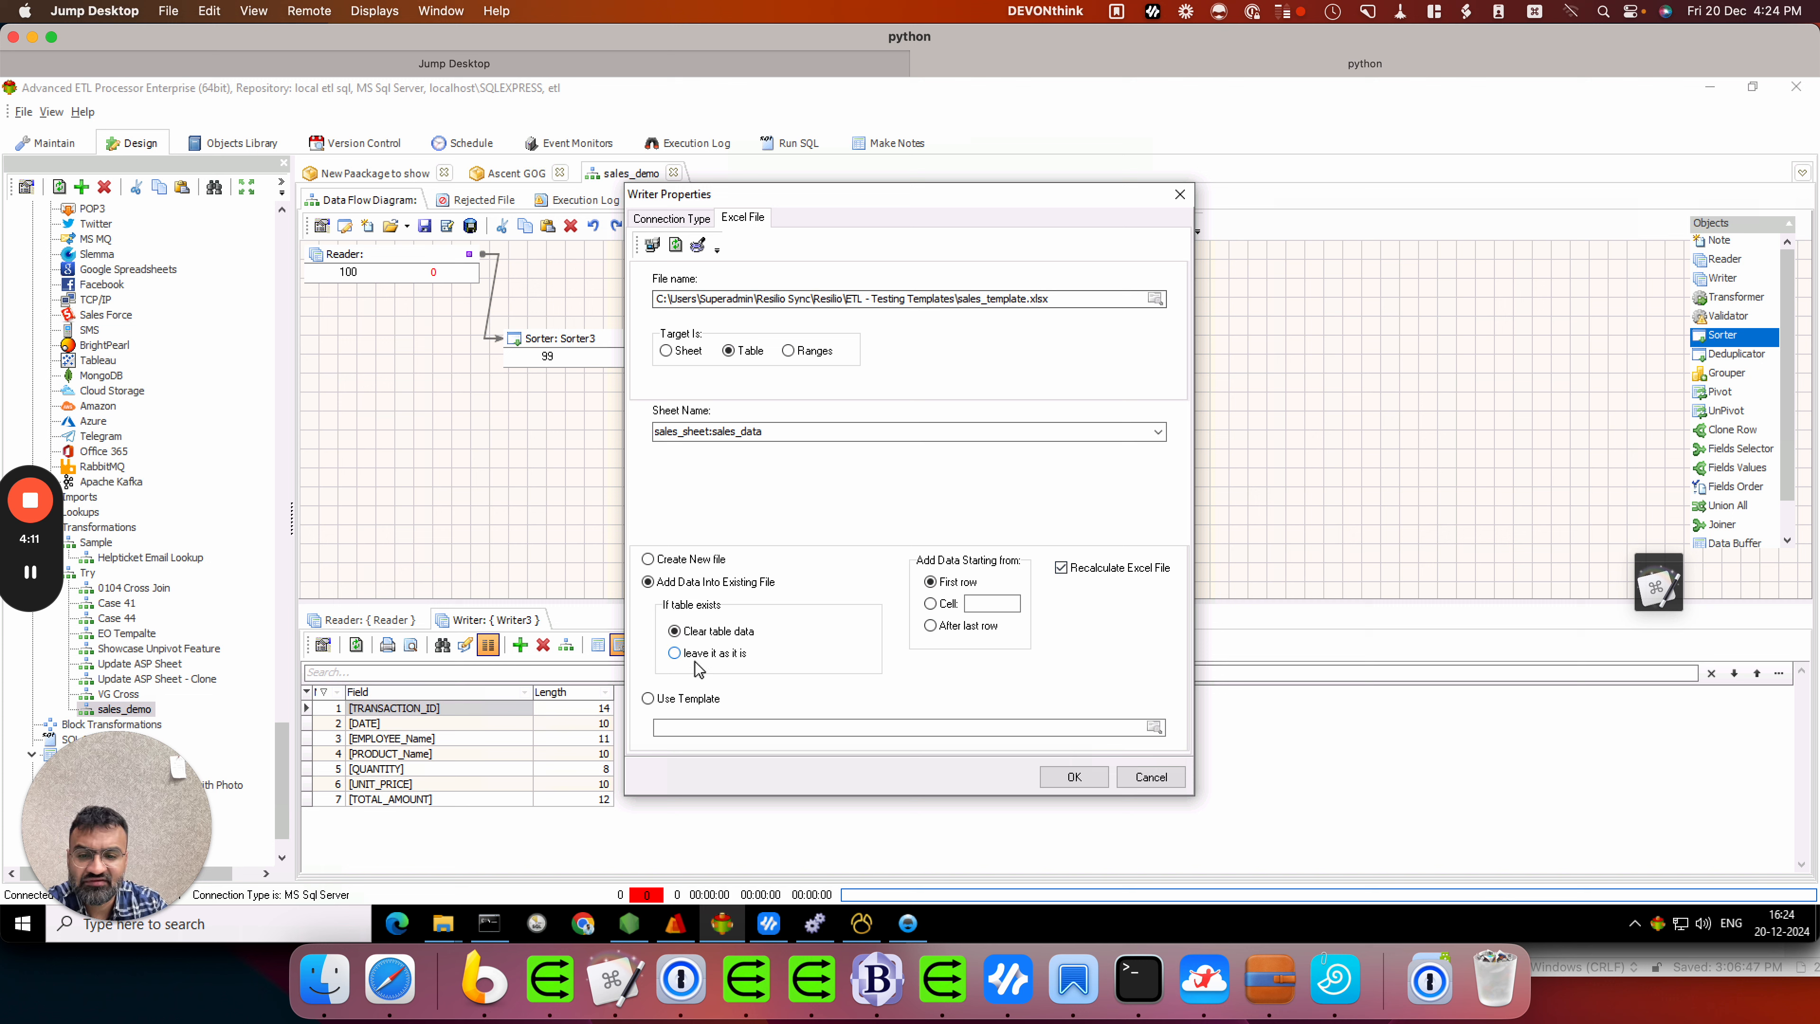
left_click(676, 702)
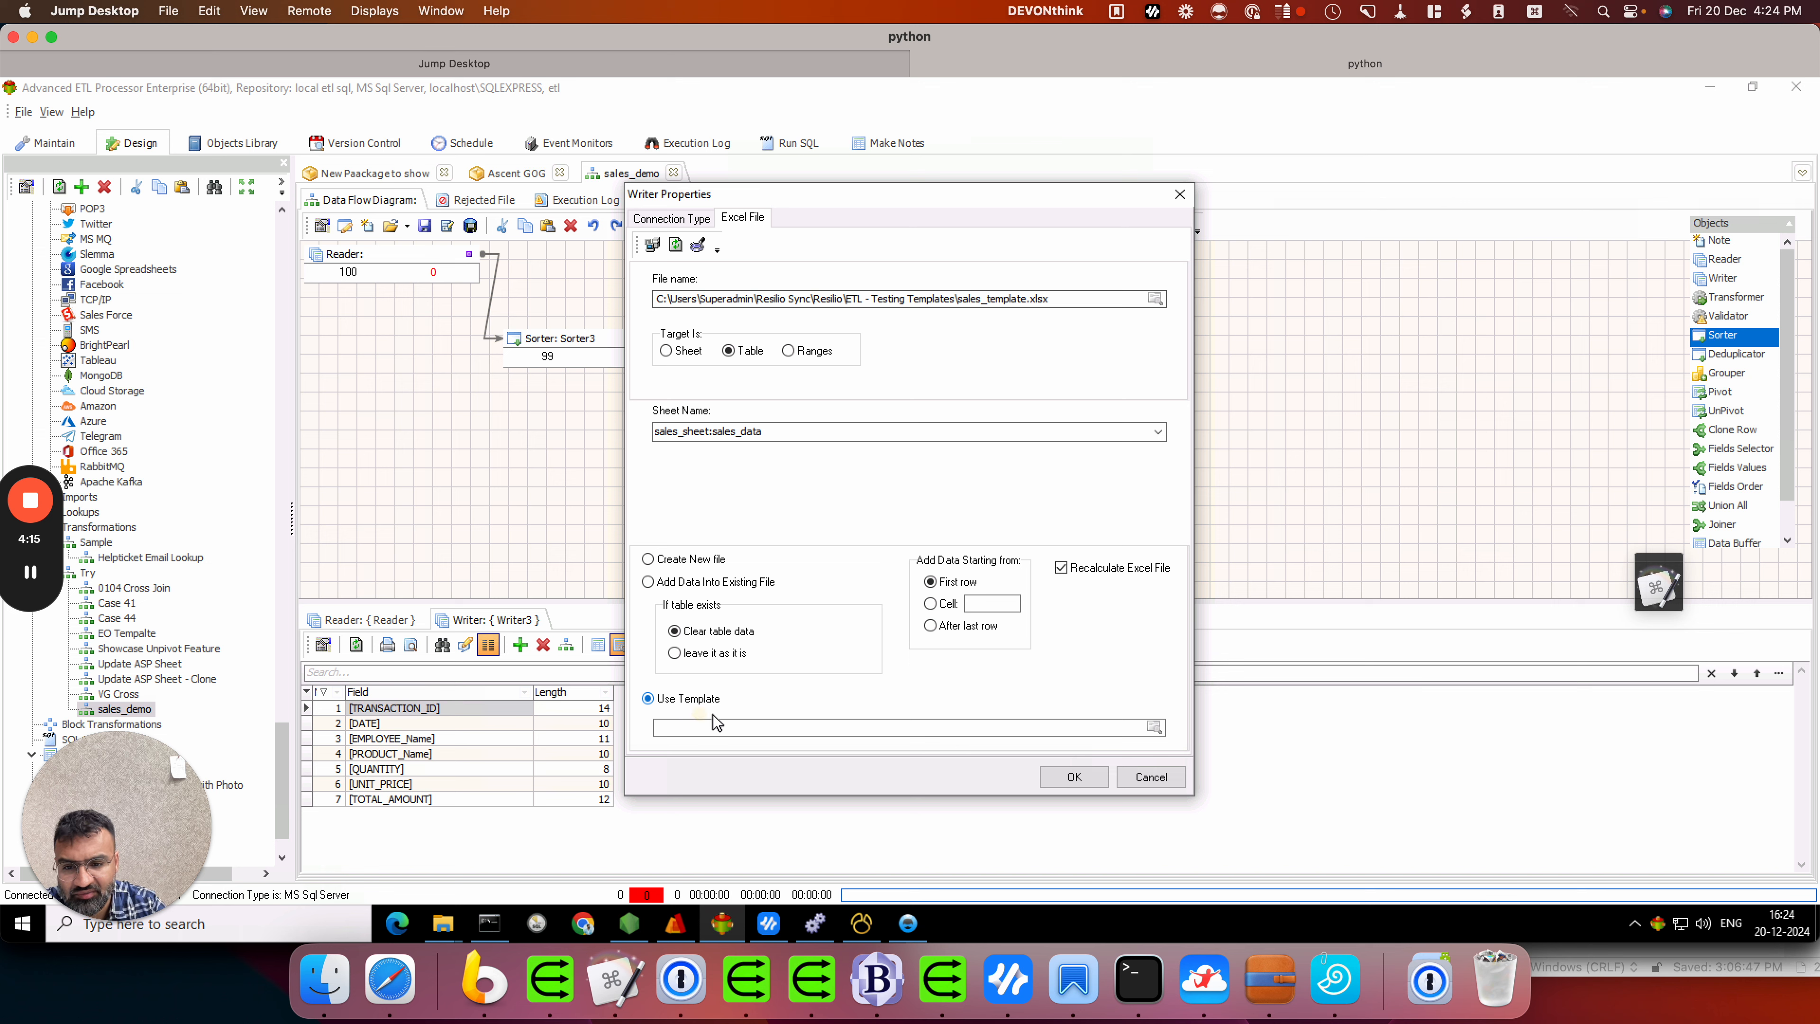
left_click_drag(1081, 299, 354, 272)
key("ctrl+c")
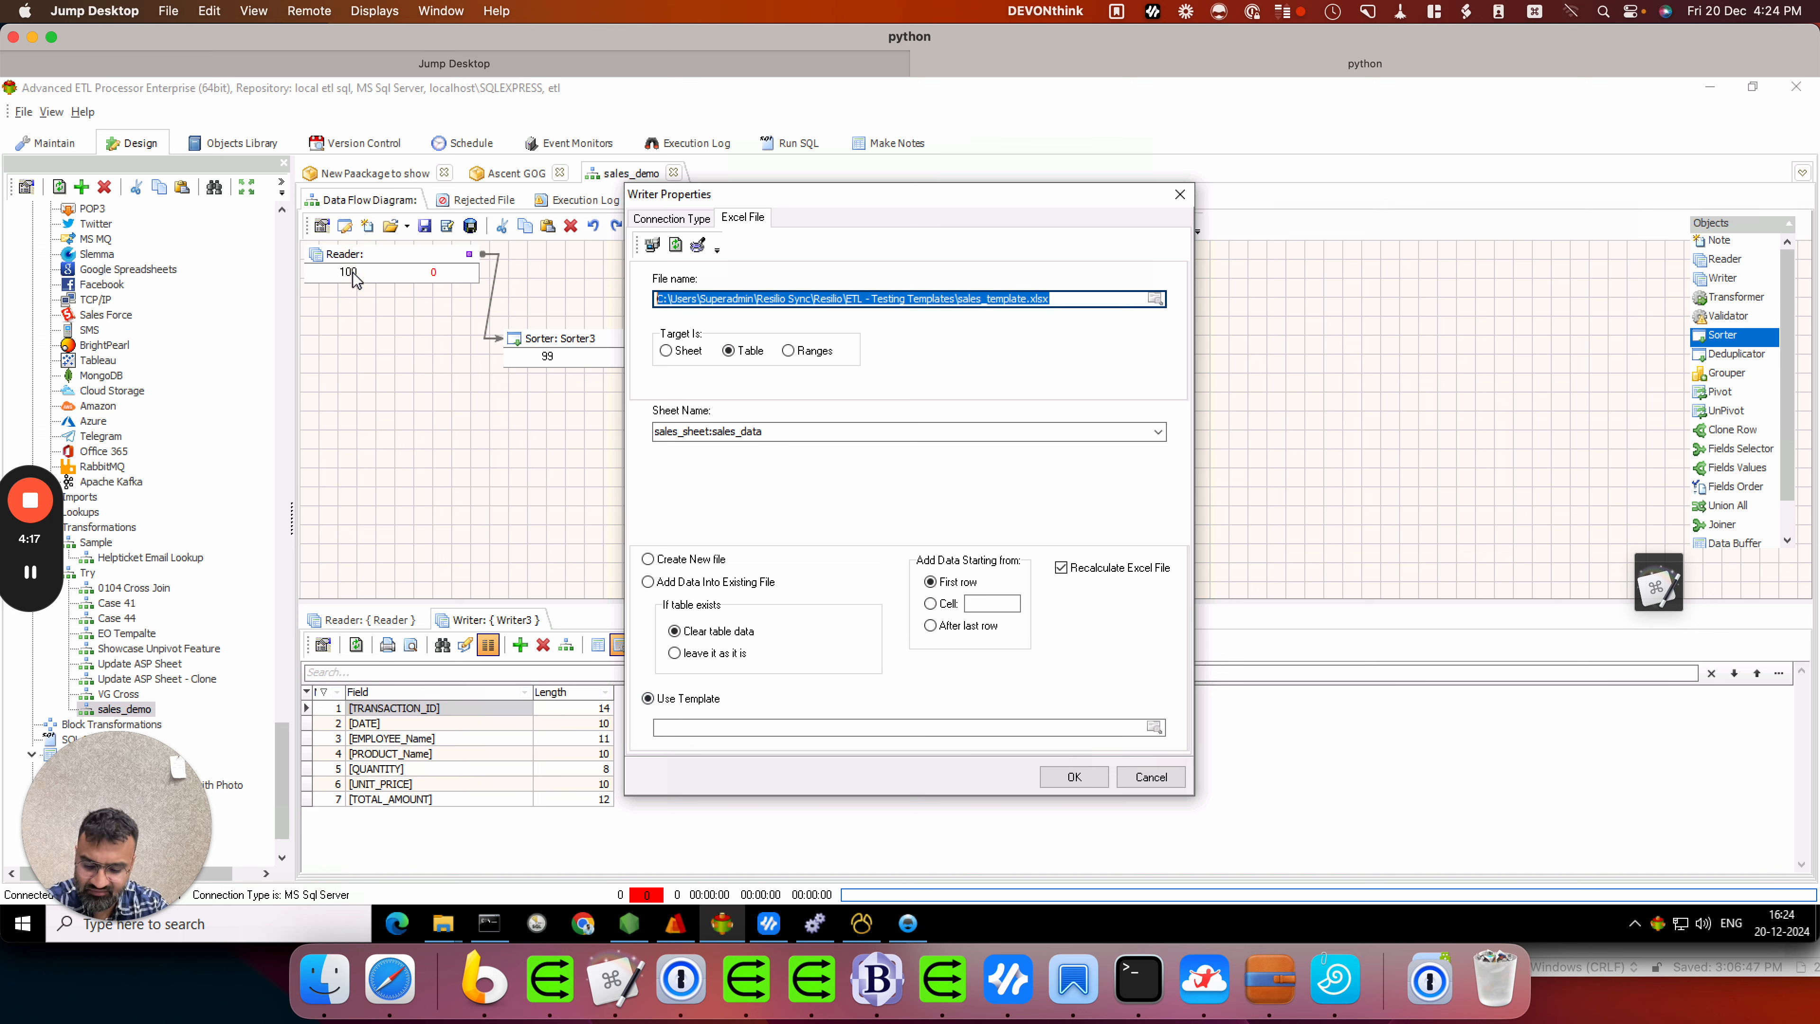
left_click(786, 727)
key("ctrl+v")
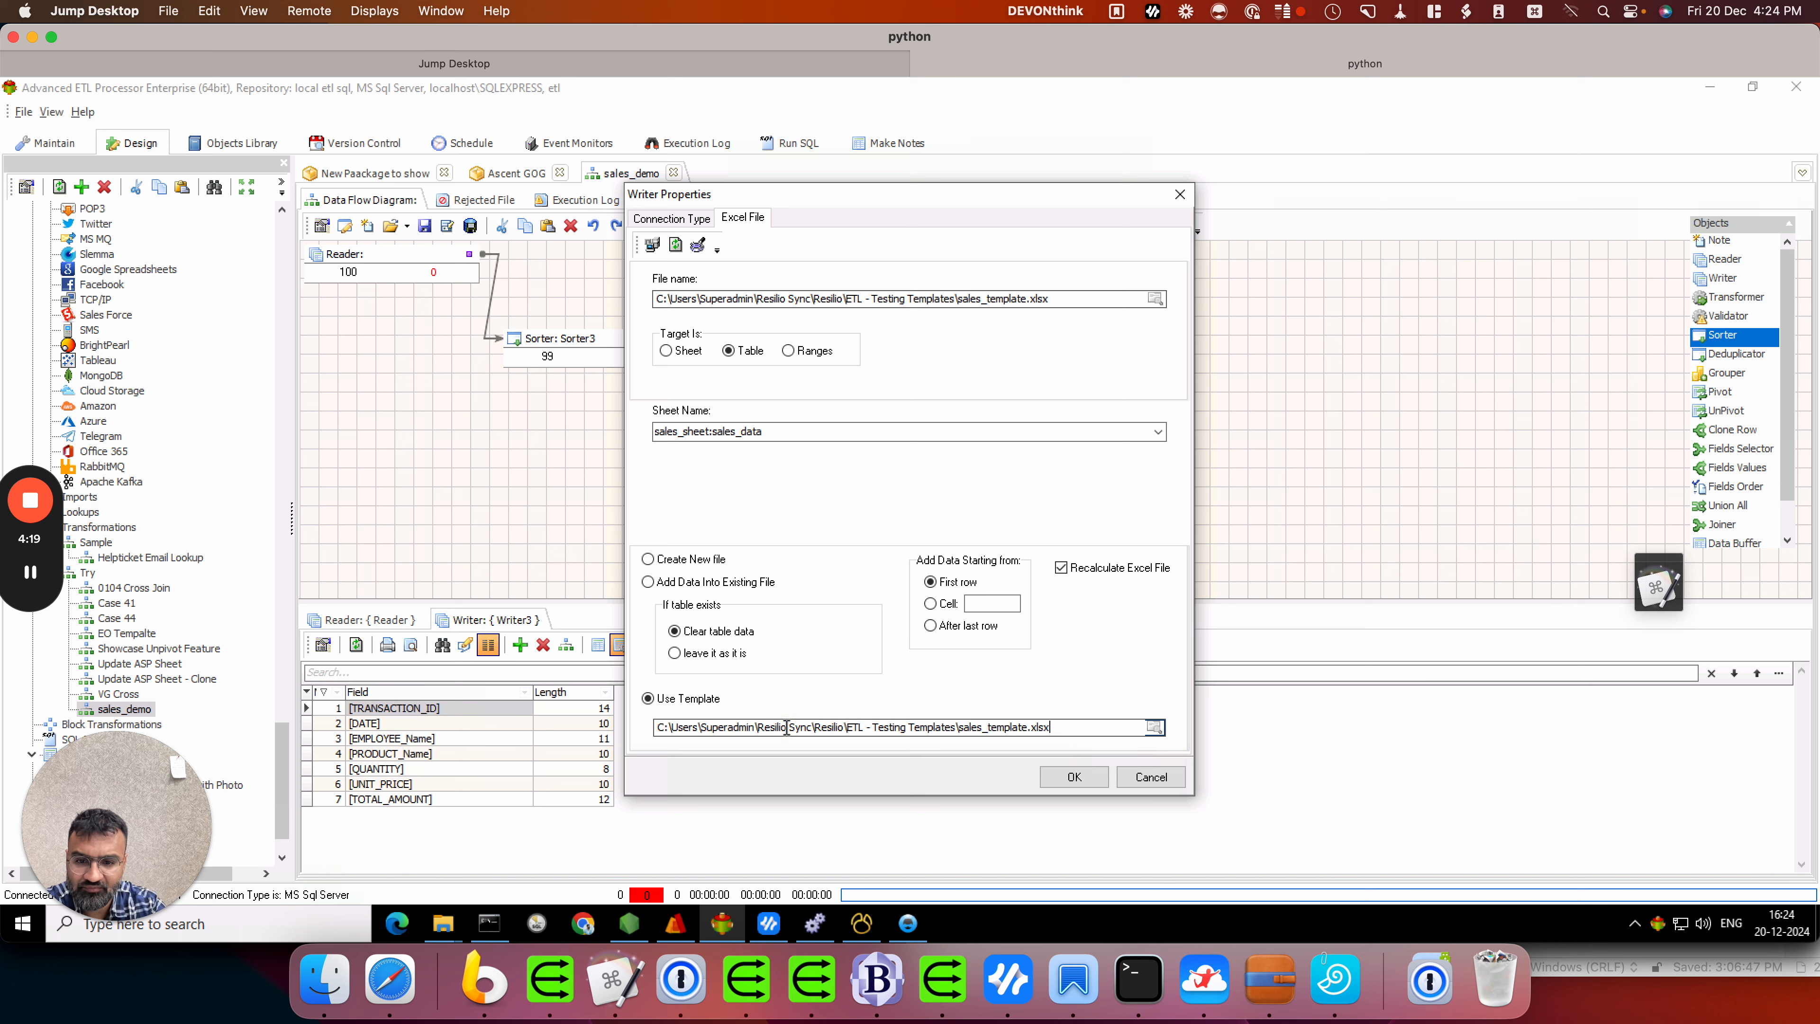
Step: Change the Writer's output file name to sales_{GetVariable('#file-name#')}.xlsx in the same folder and save the Writer properties
left_click(1021, 298)
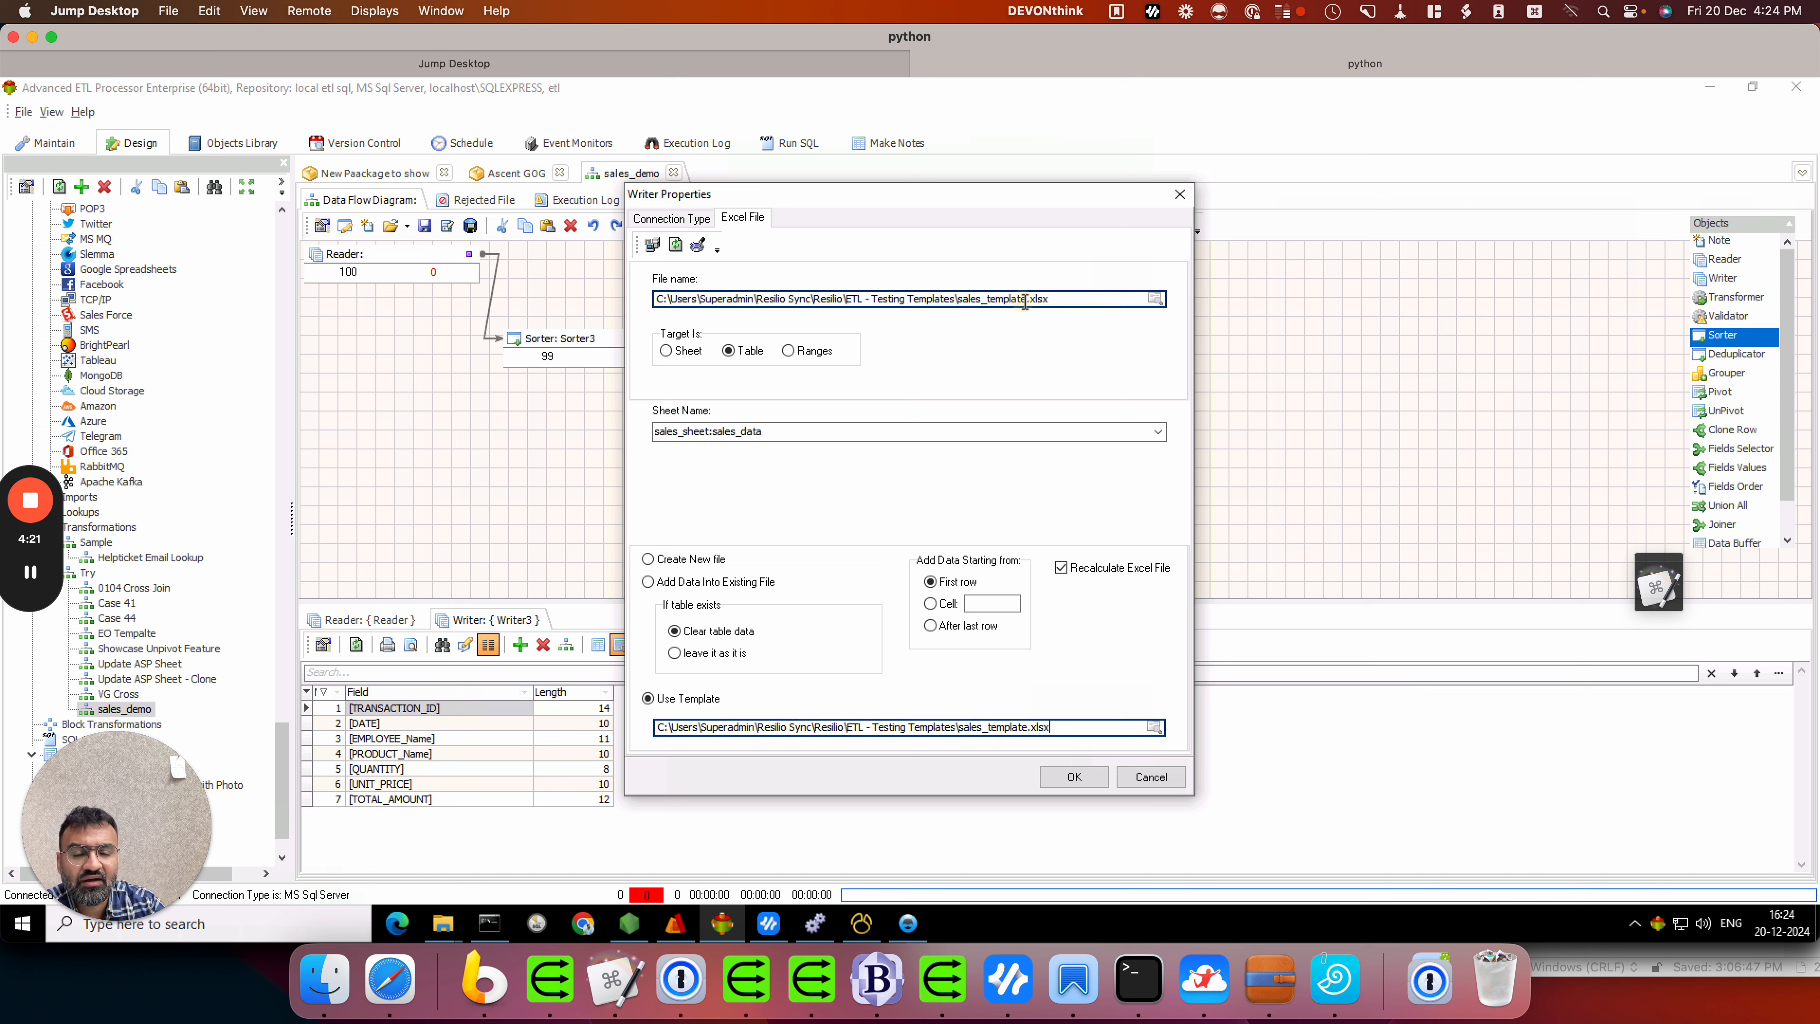
key("Right")
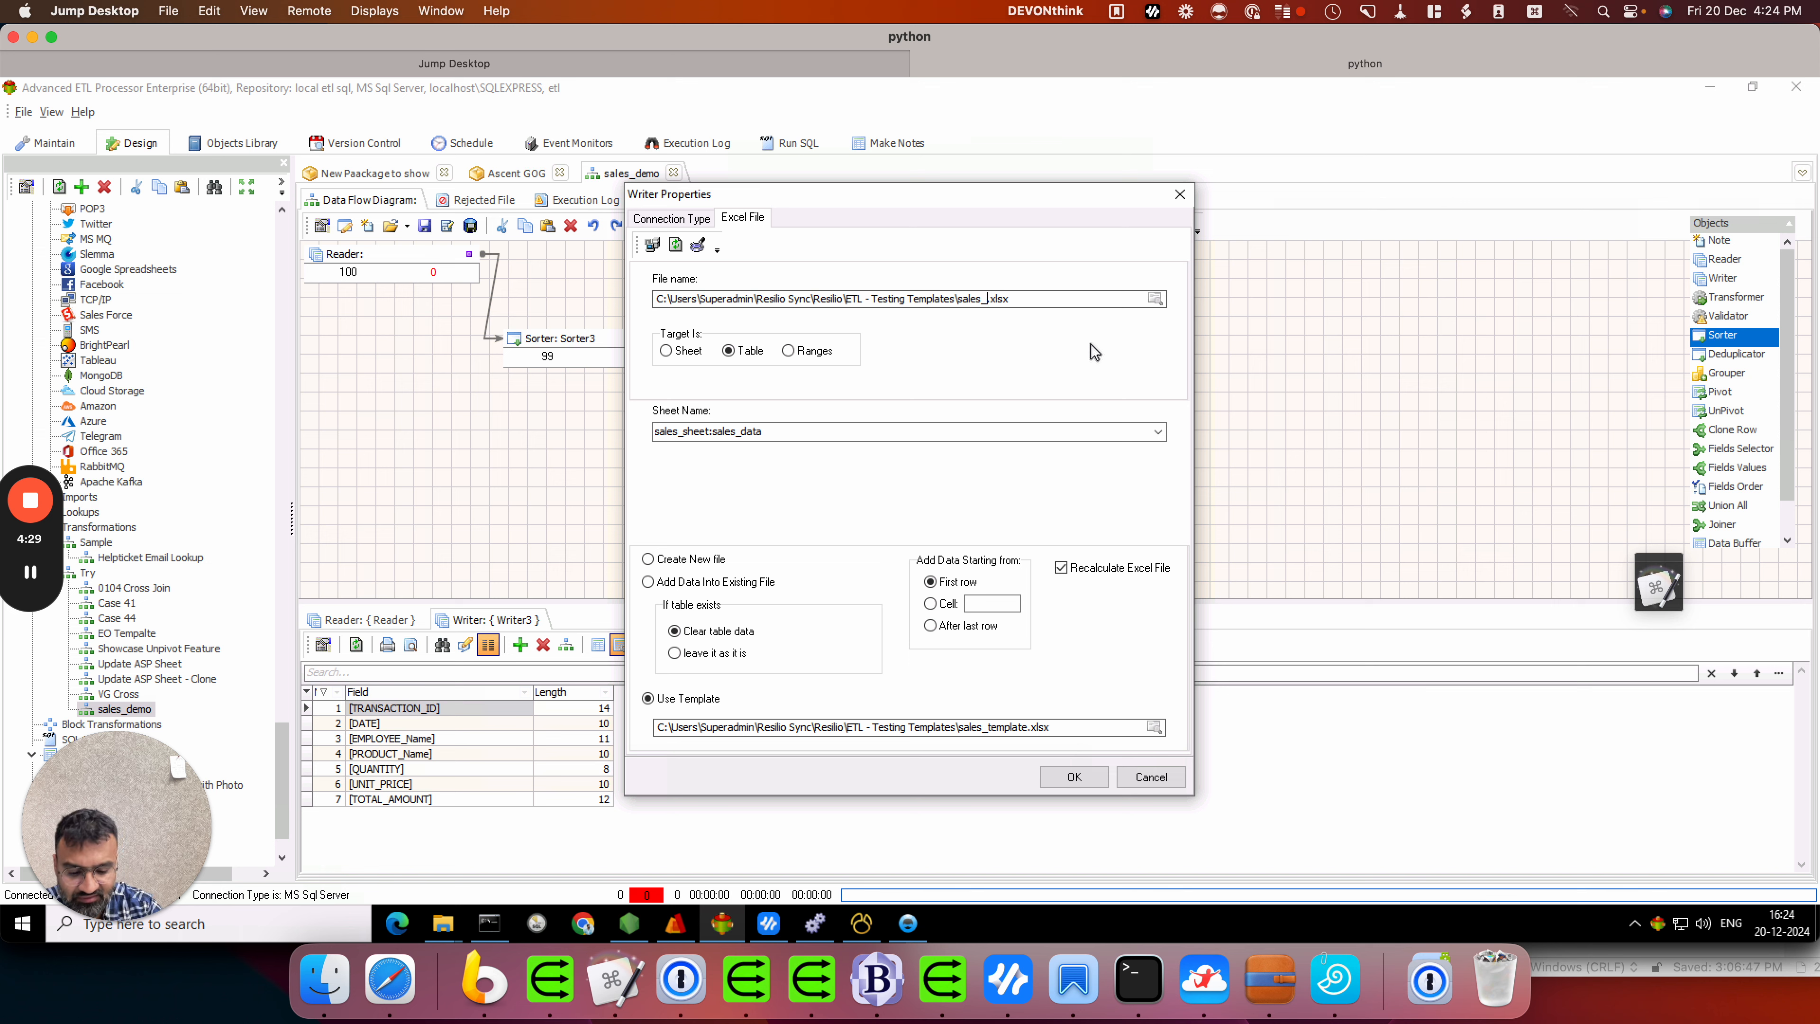
type(";etl")
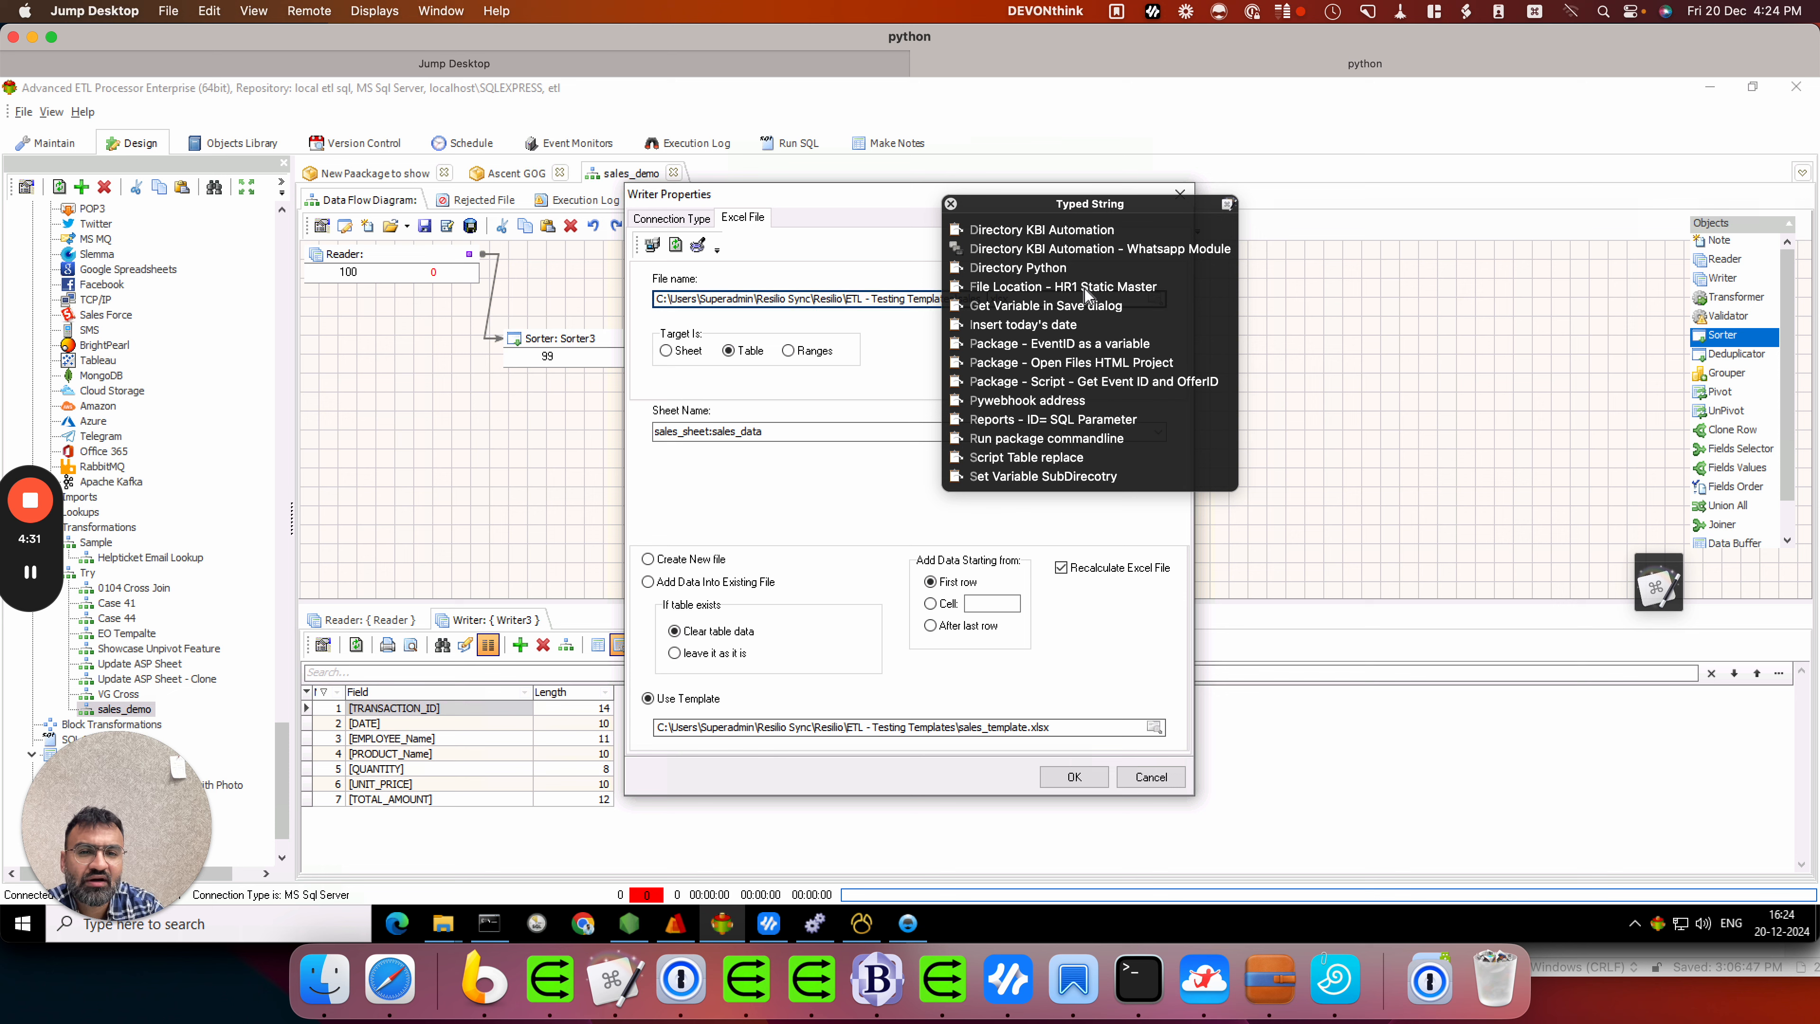
left_click(1068, 307)
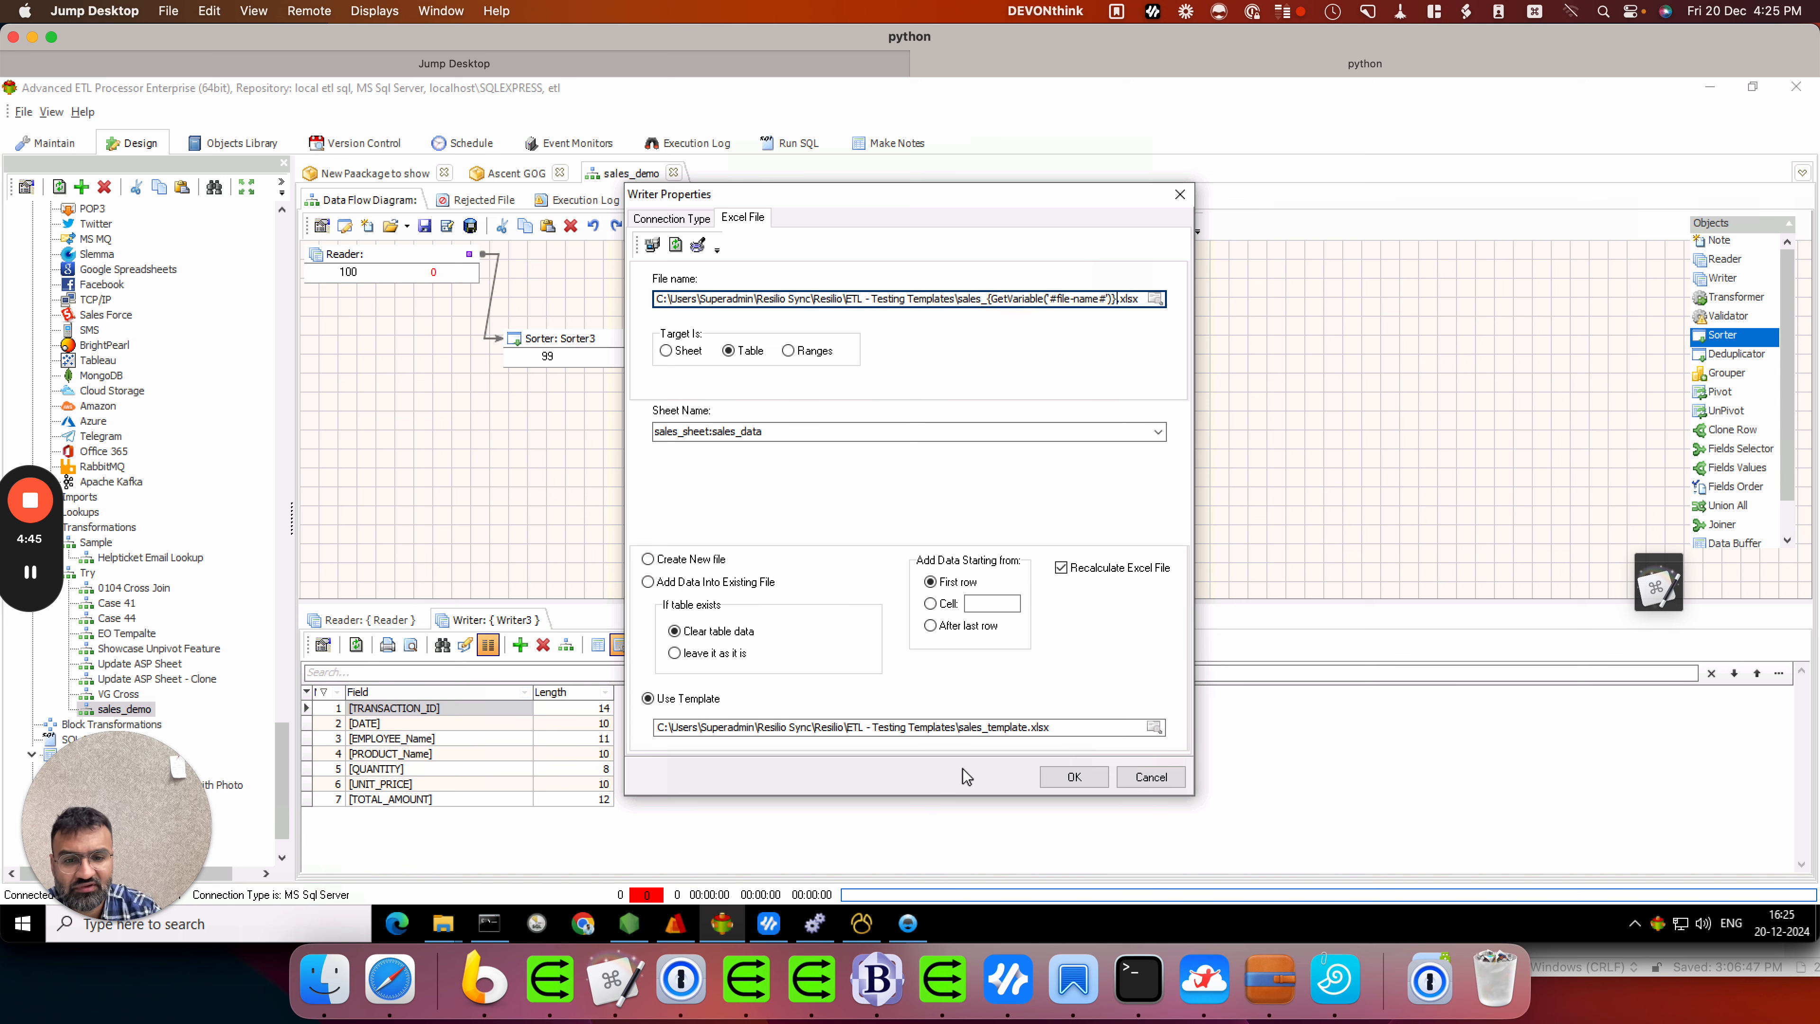
left_click(1060, 776)
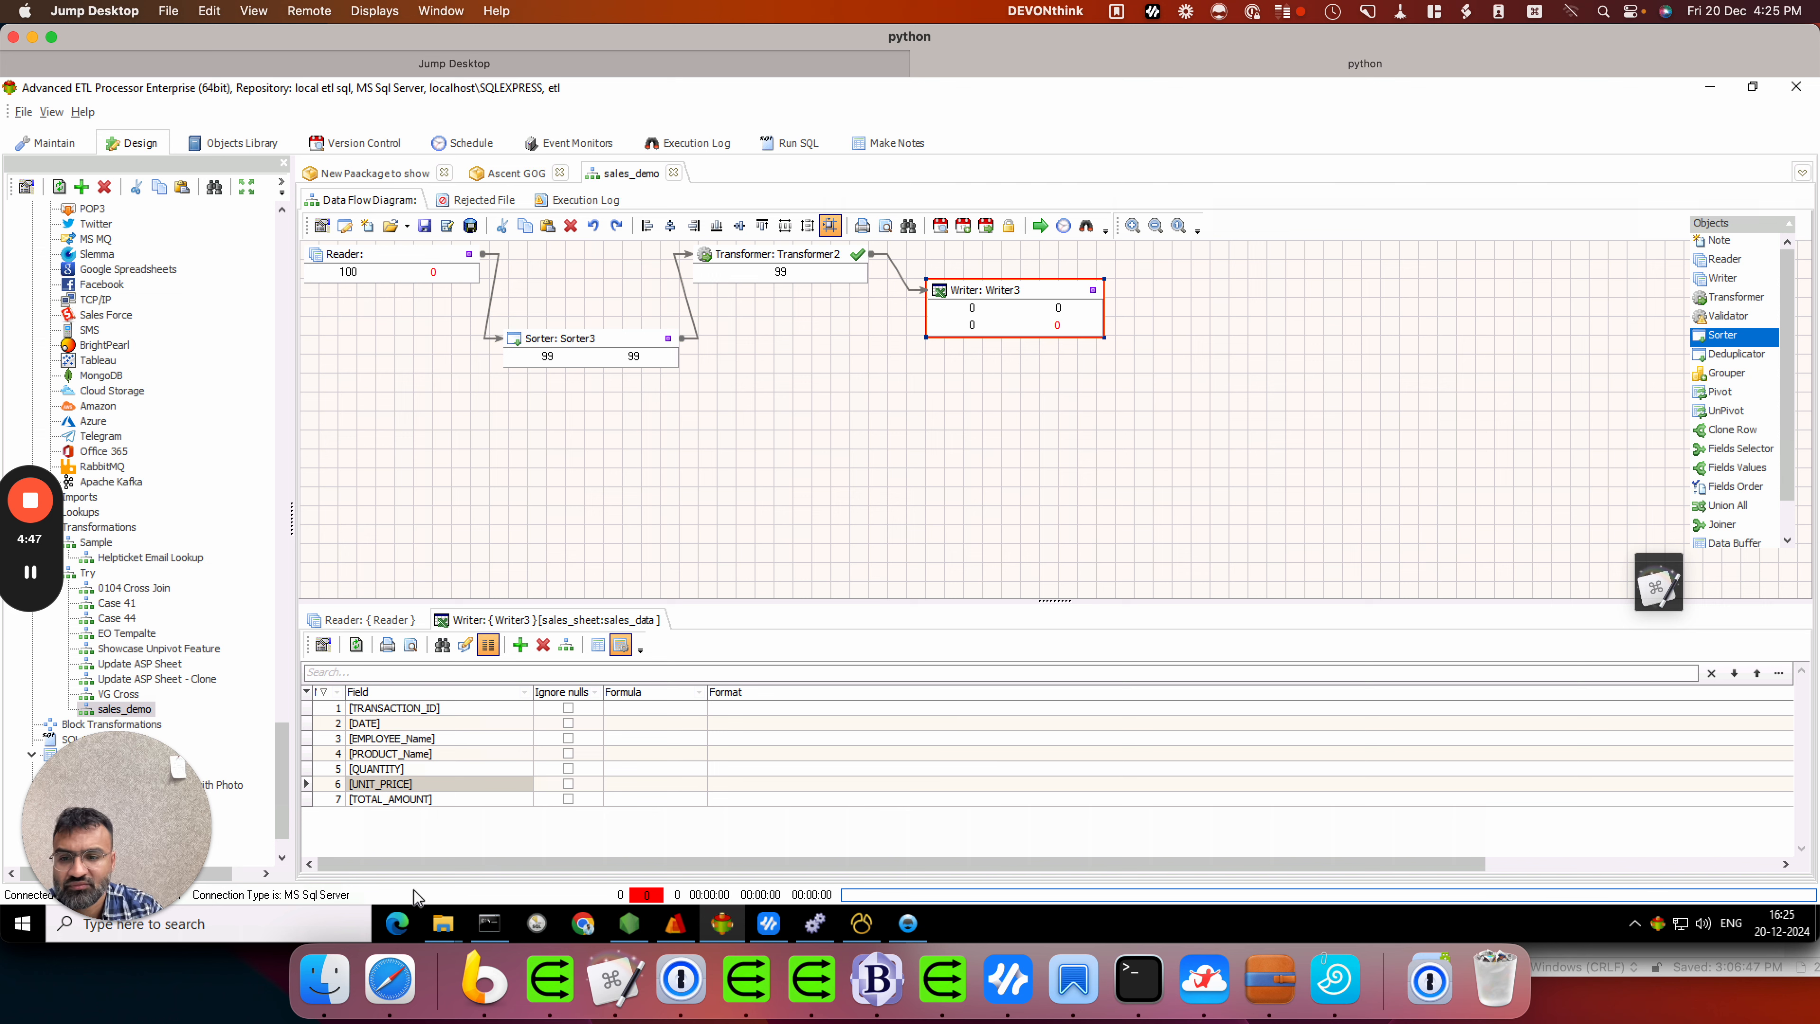
Step: Run the sales_demo transformation and bring up the ETL - Testing Templates folder in File Explorer
left_click(410, 619)
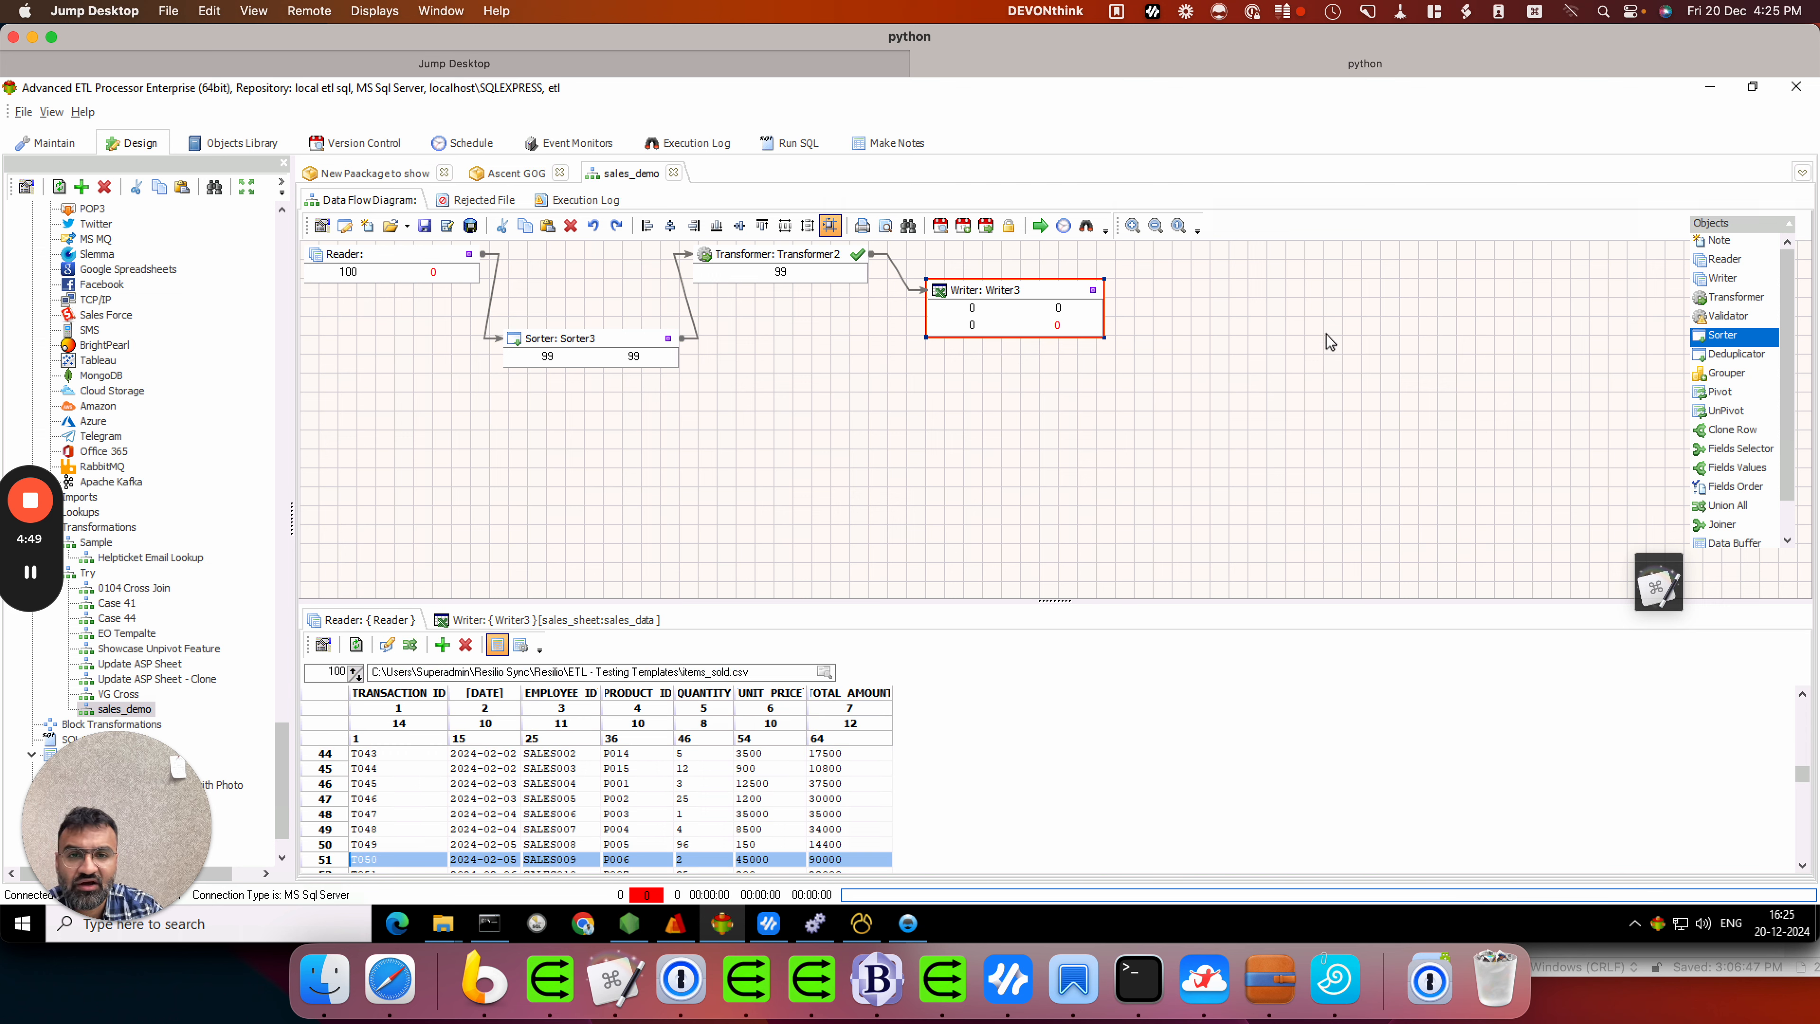
left_click(1047, 227)
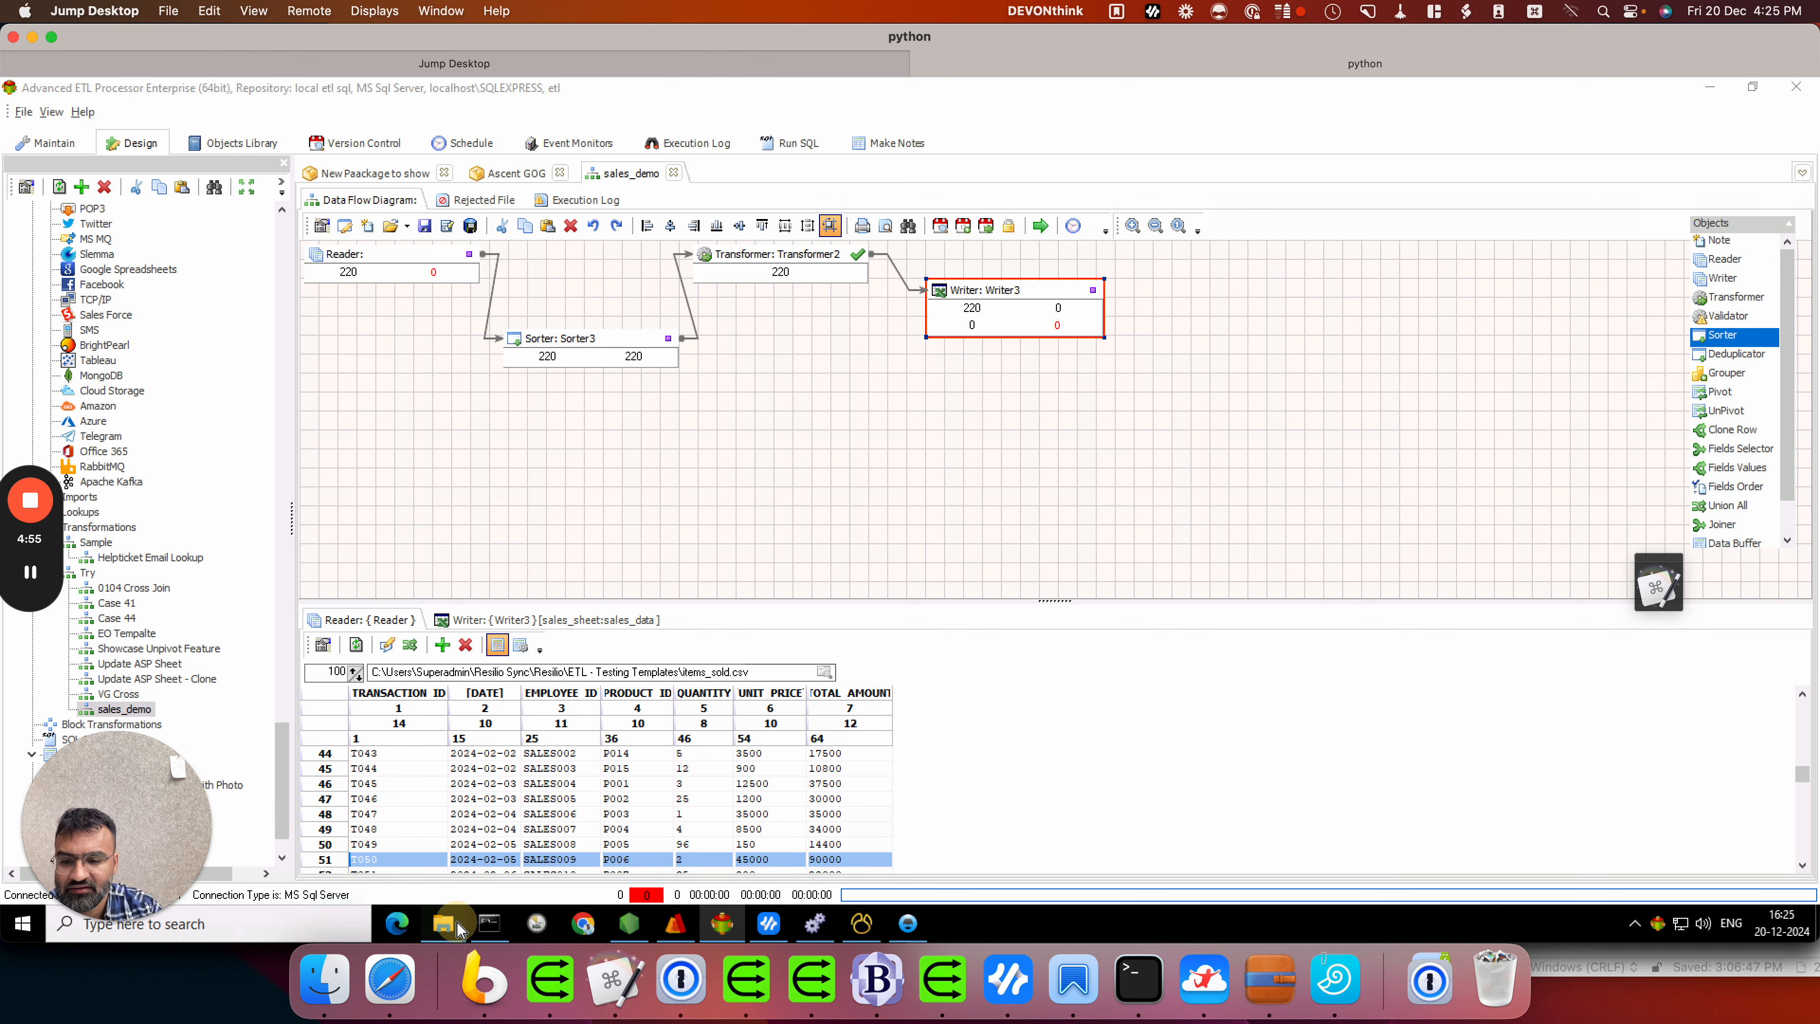
mouse_move(443, 924)
left_click(998, 853)
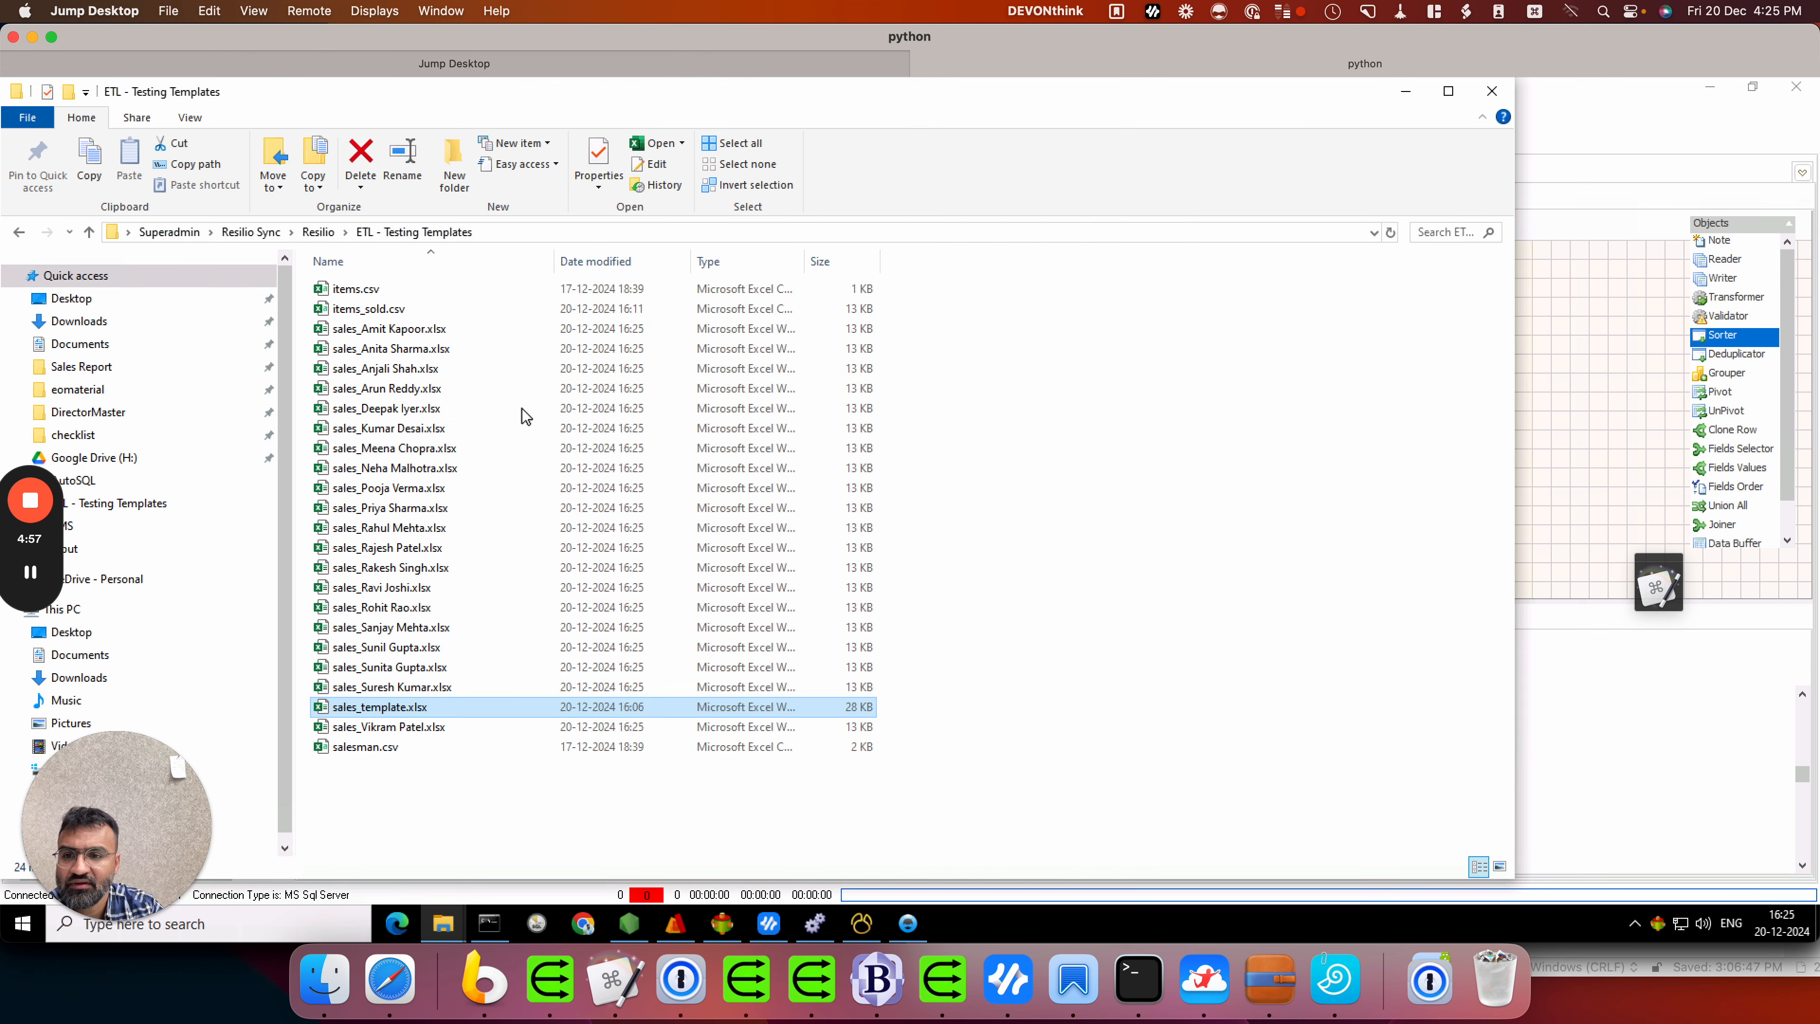
left_click(850, 99)
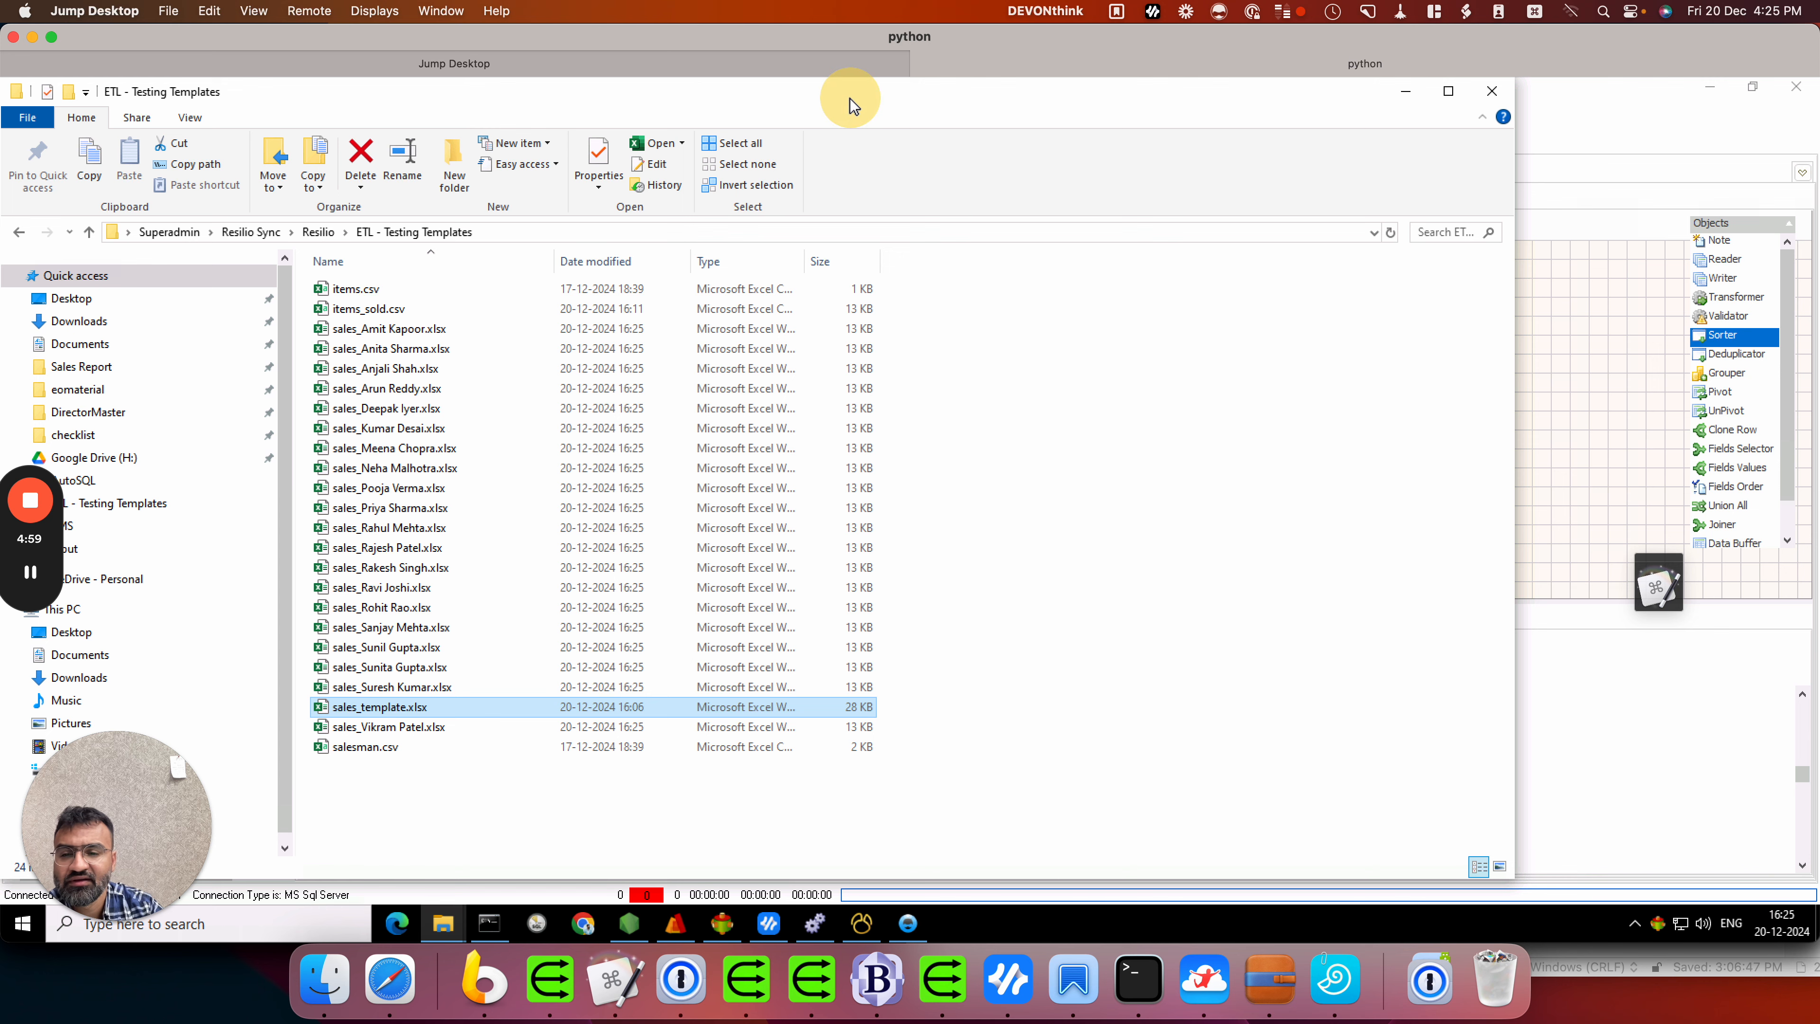
left_click_drag(830, 98, 998, 110)
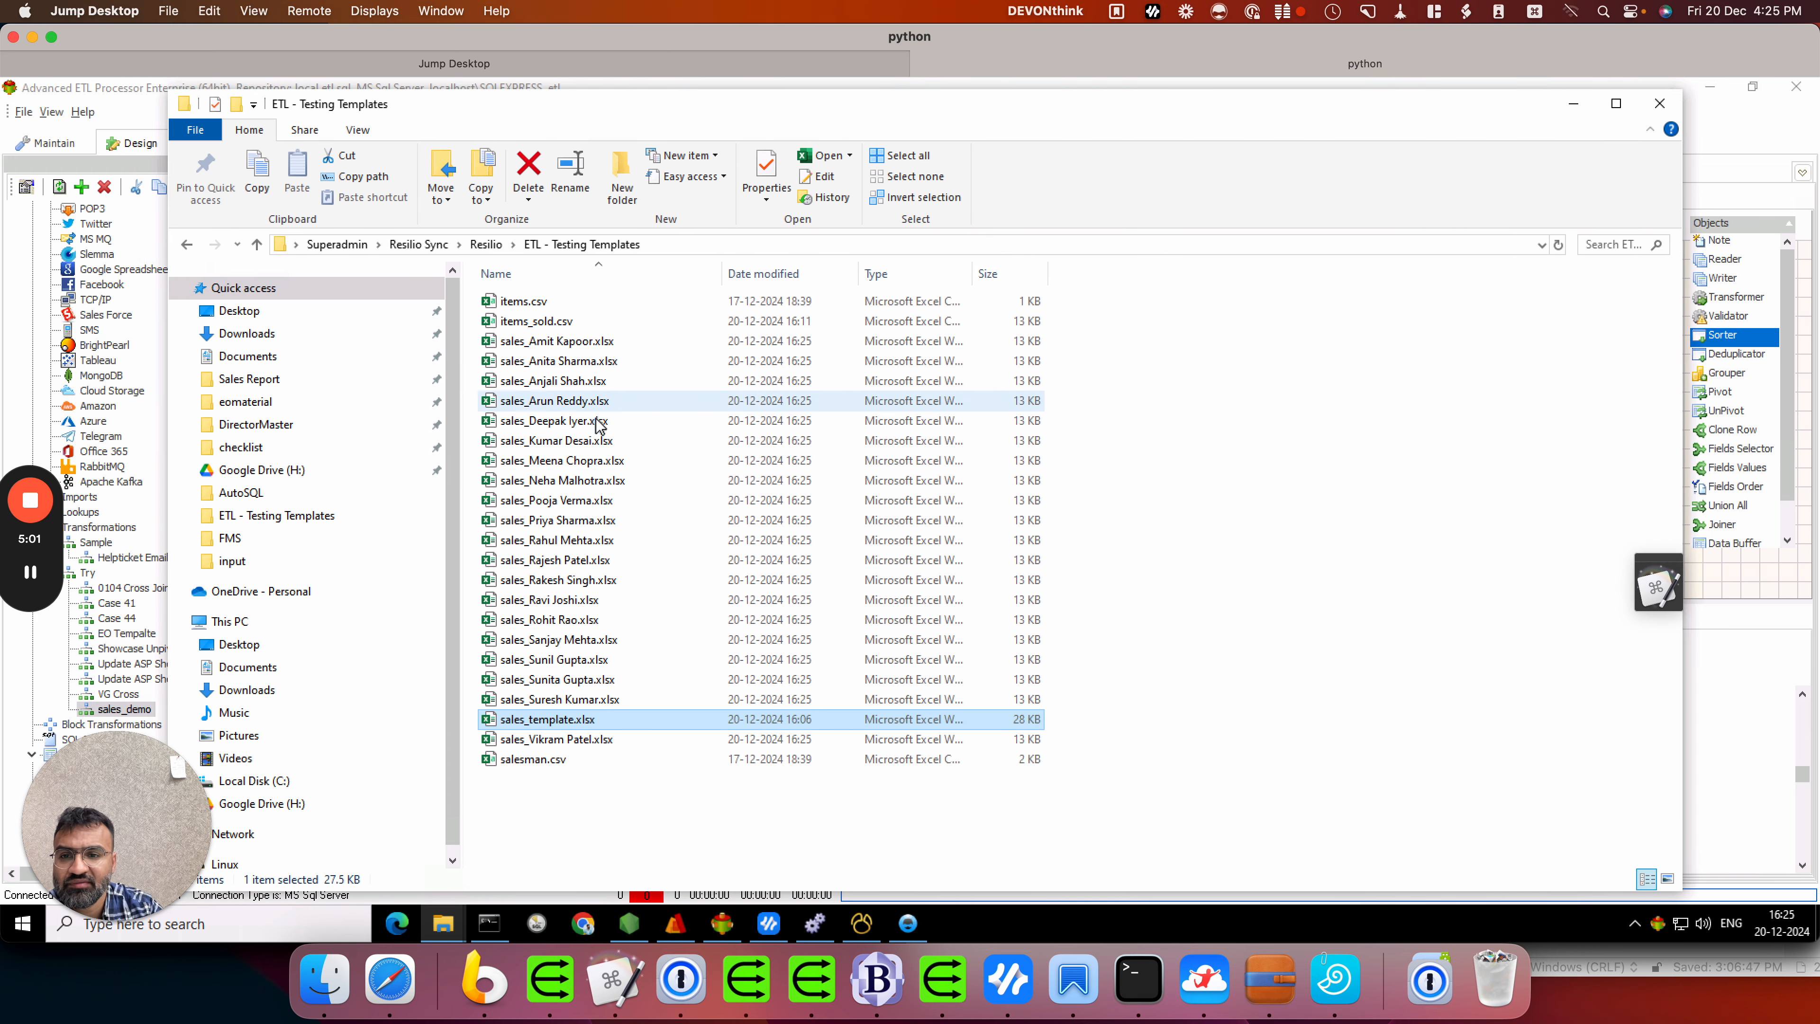
Step: Open one of the generated salesman workbooks in Excel and widen column A to fit the product names
left_click(599, 400)
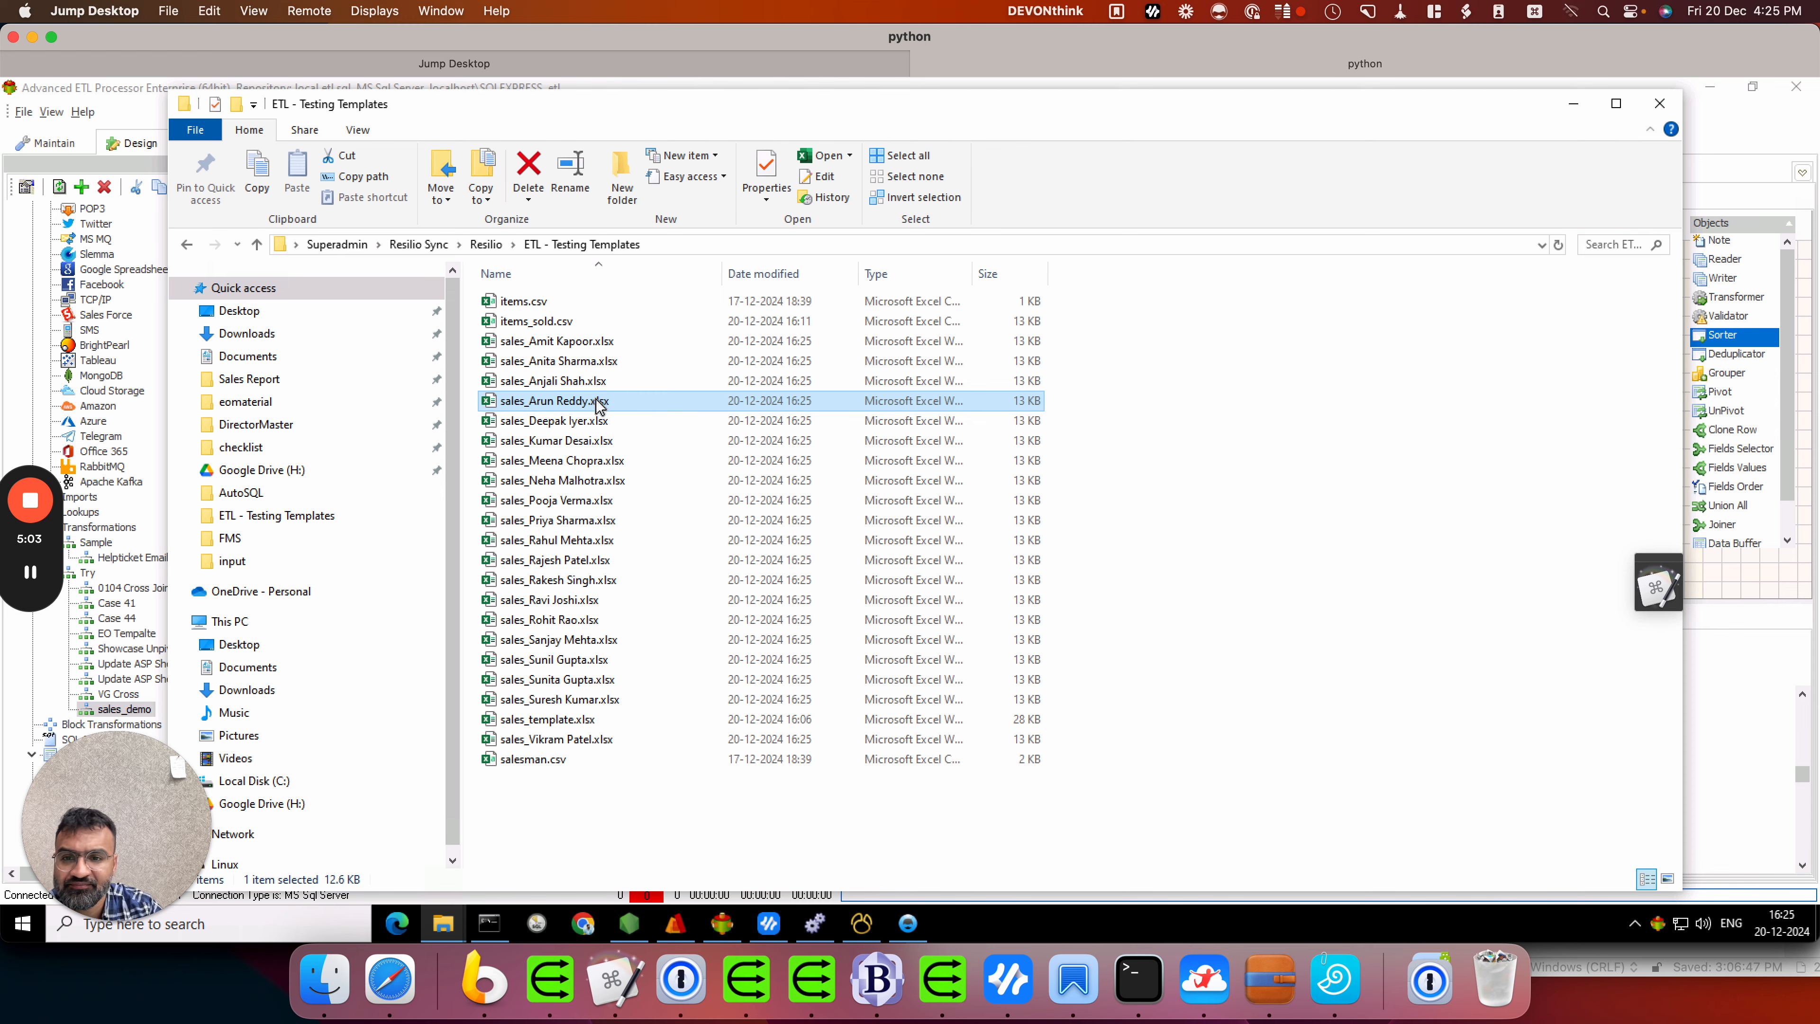
double_click(599, 400)
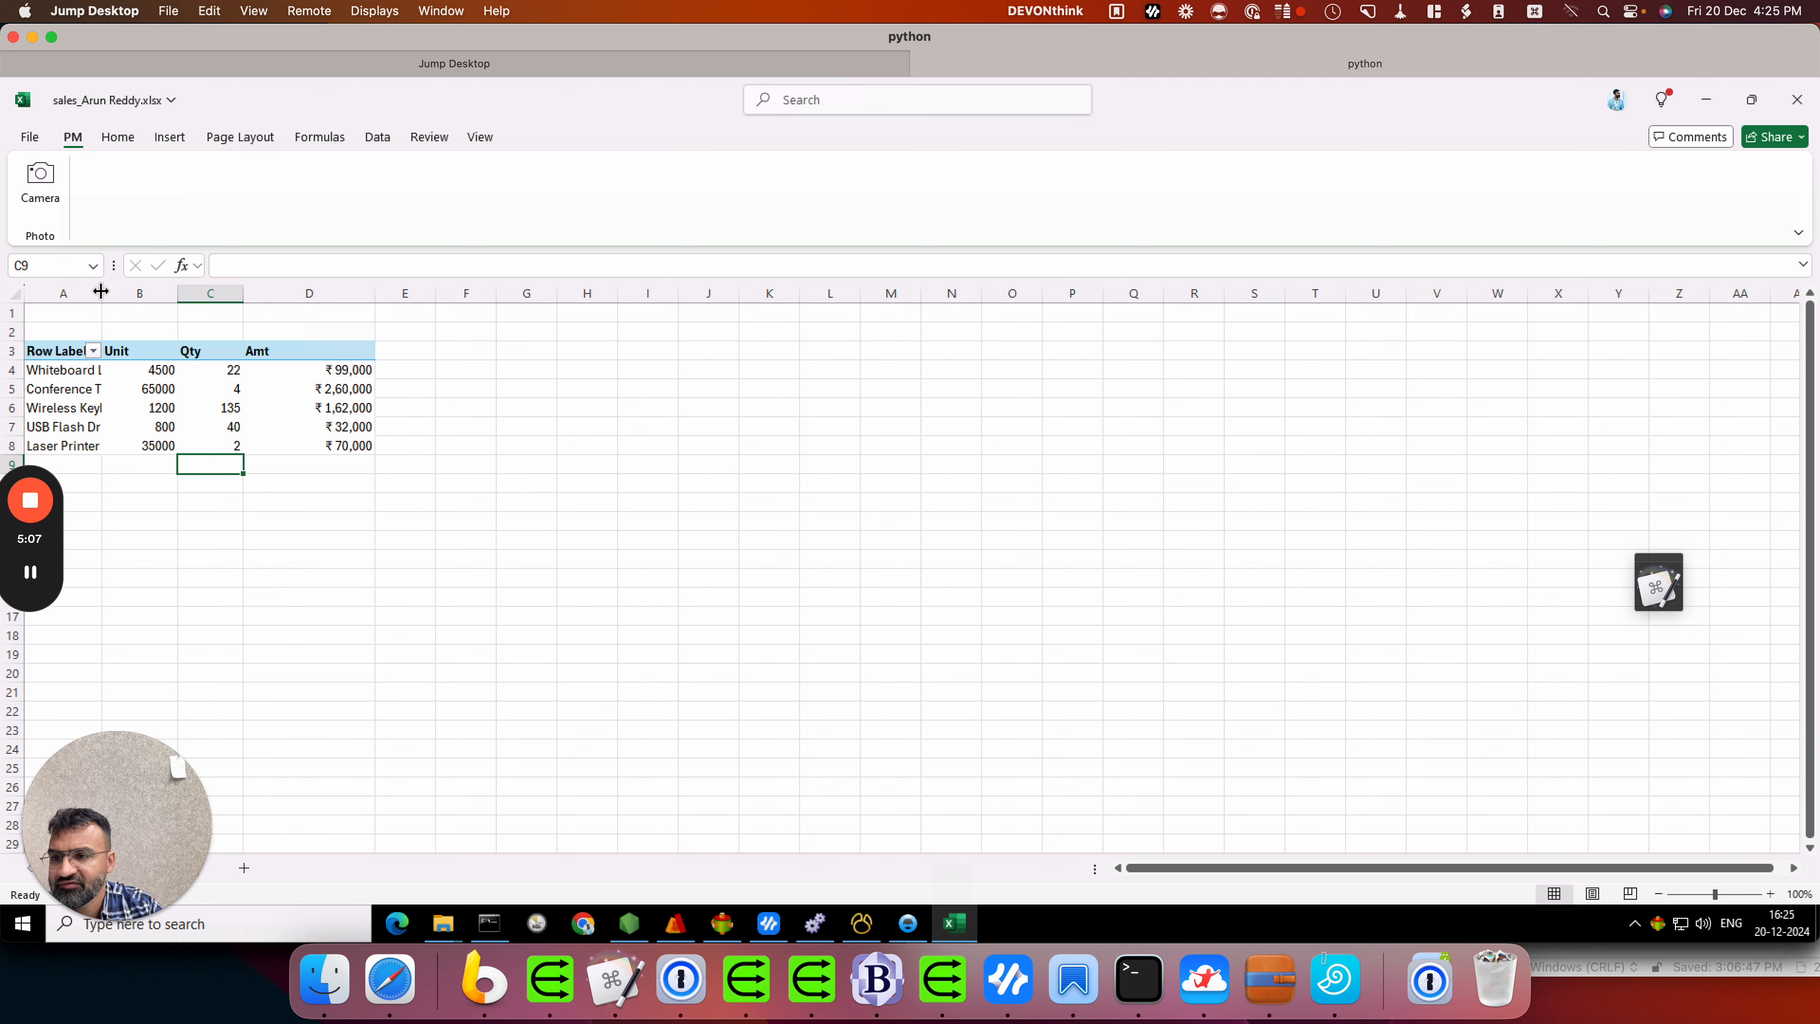
left_click_drag(102, 292, 141, 293)
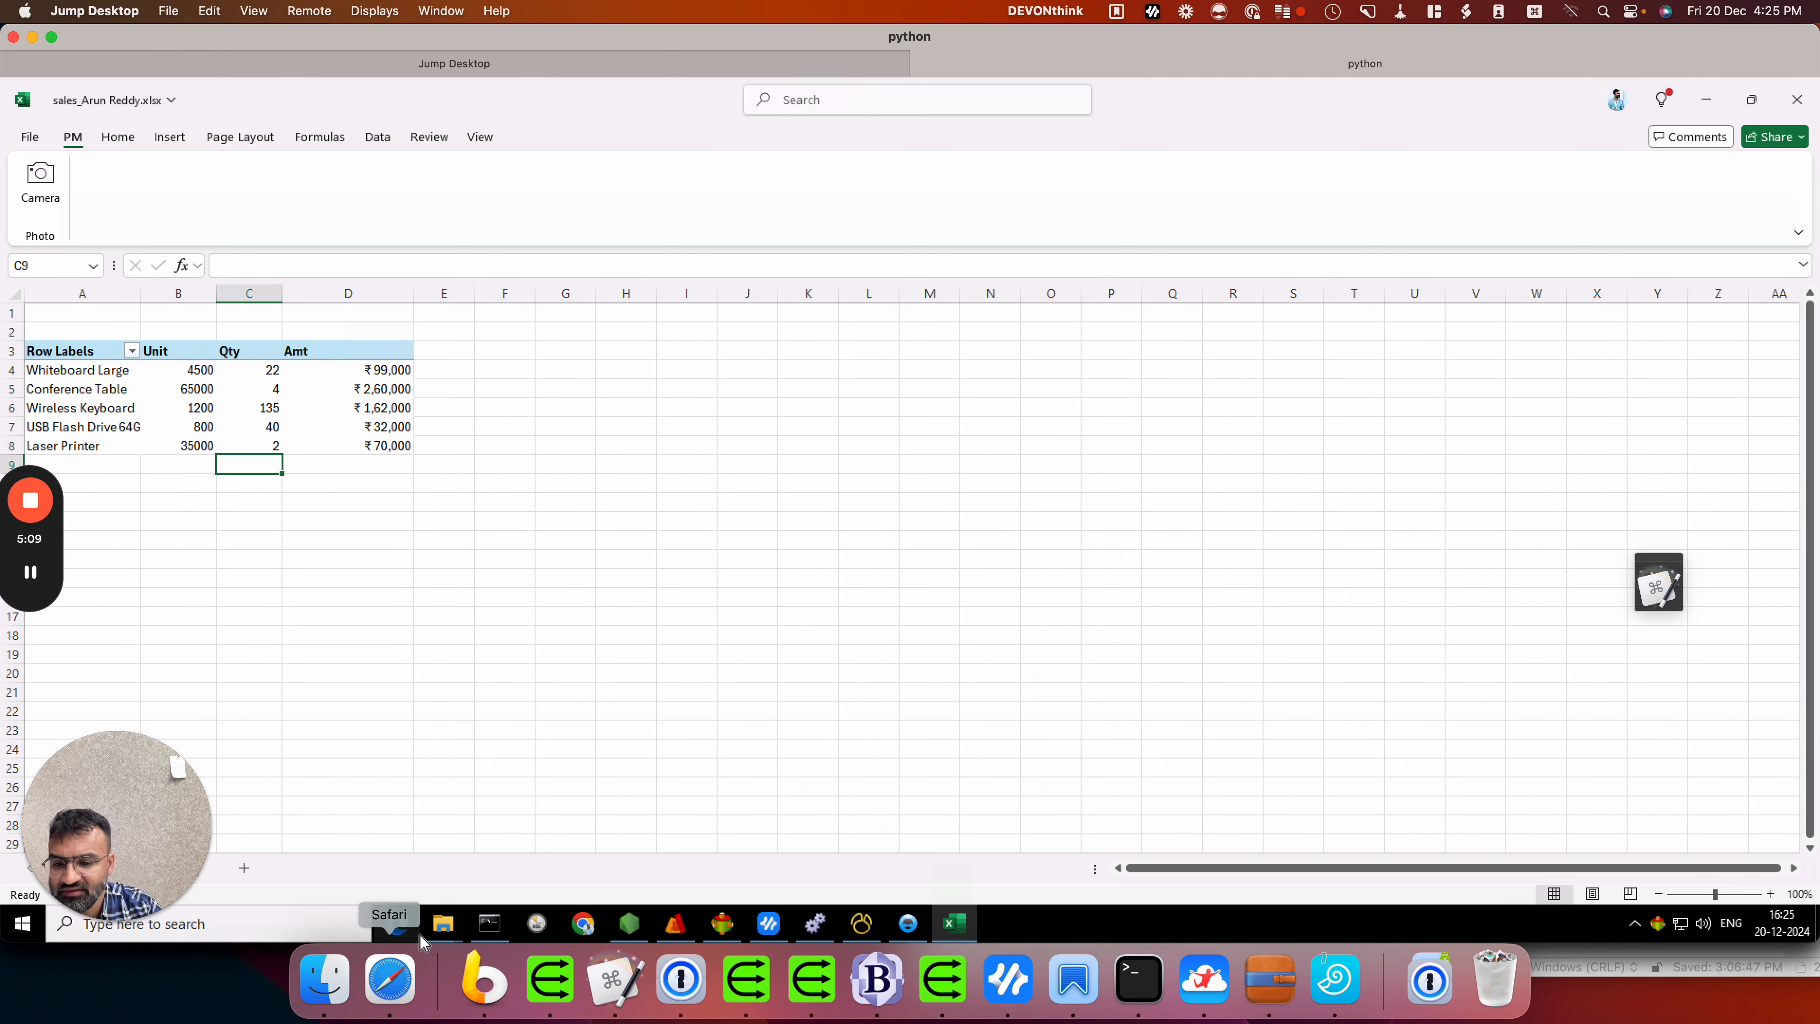
Step: Open a second salesman's workbook from the ETL - Testing Templates folder and unhide its sales_sheet
mouse_move(444, 923)
left_click(1068, 839)
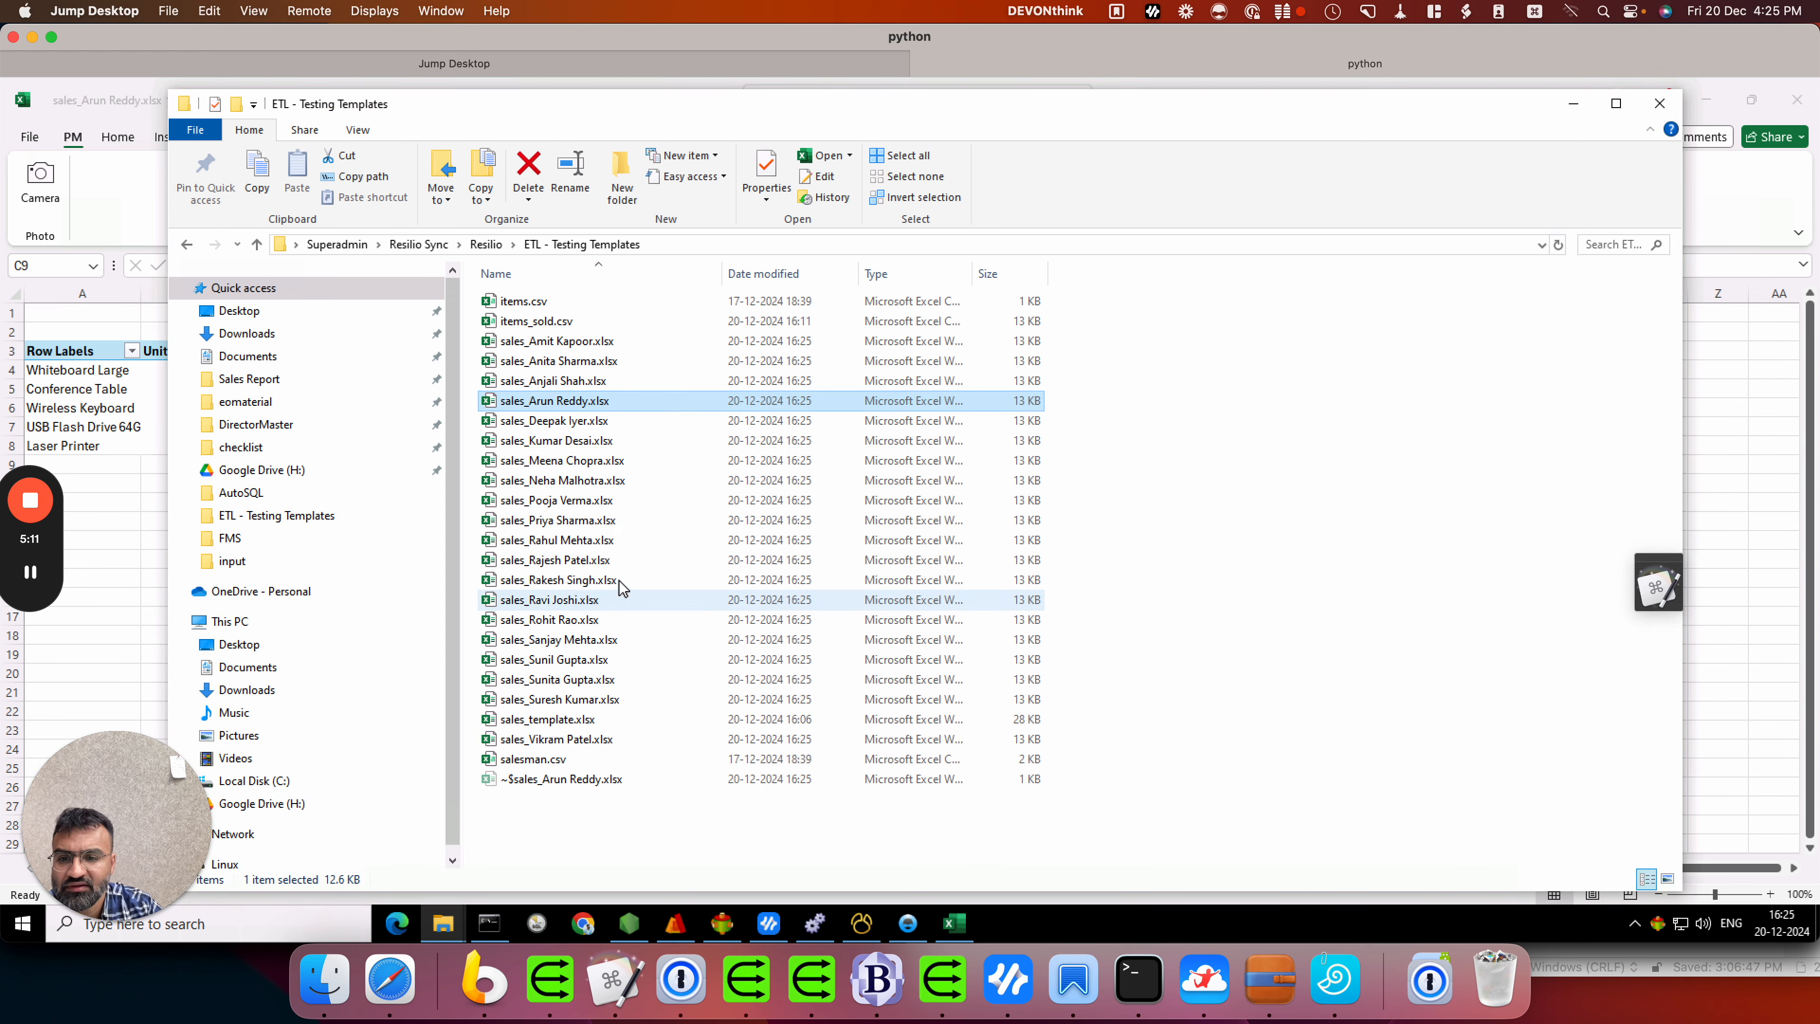
double_click(565, 579)
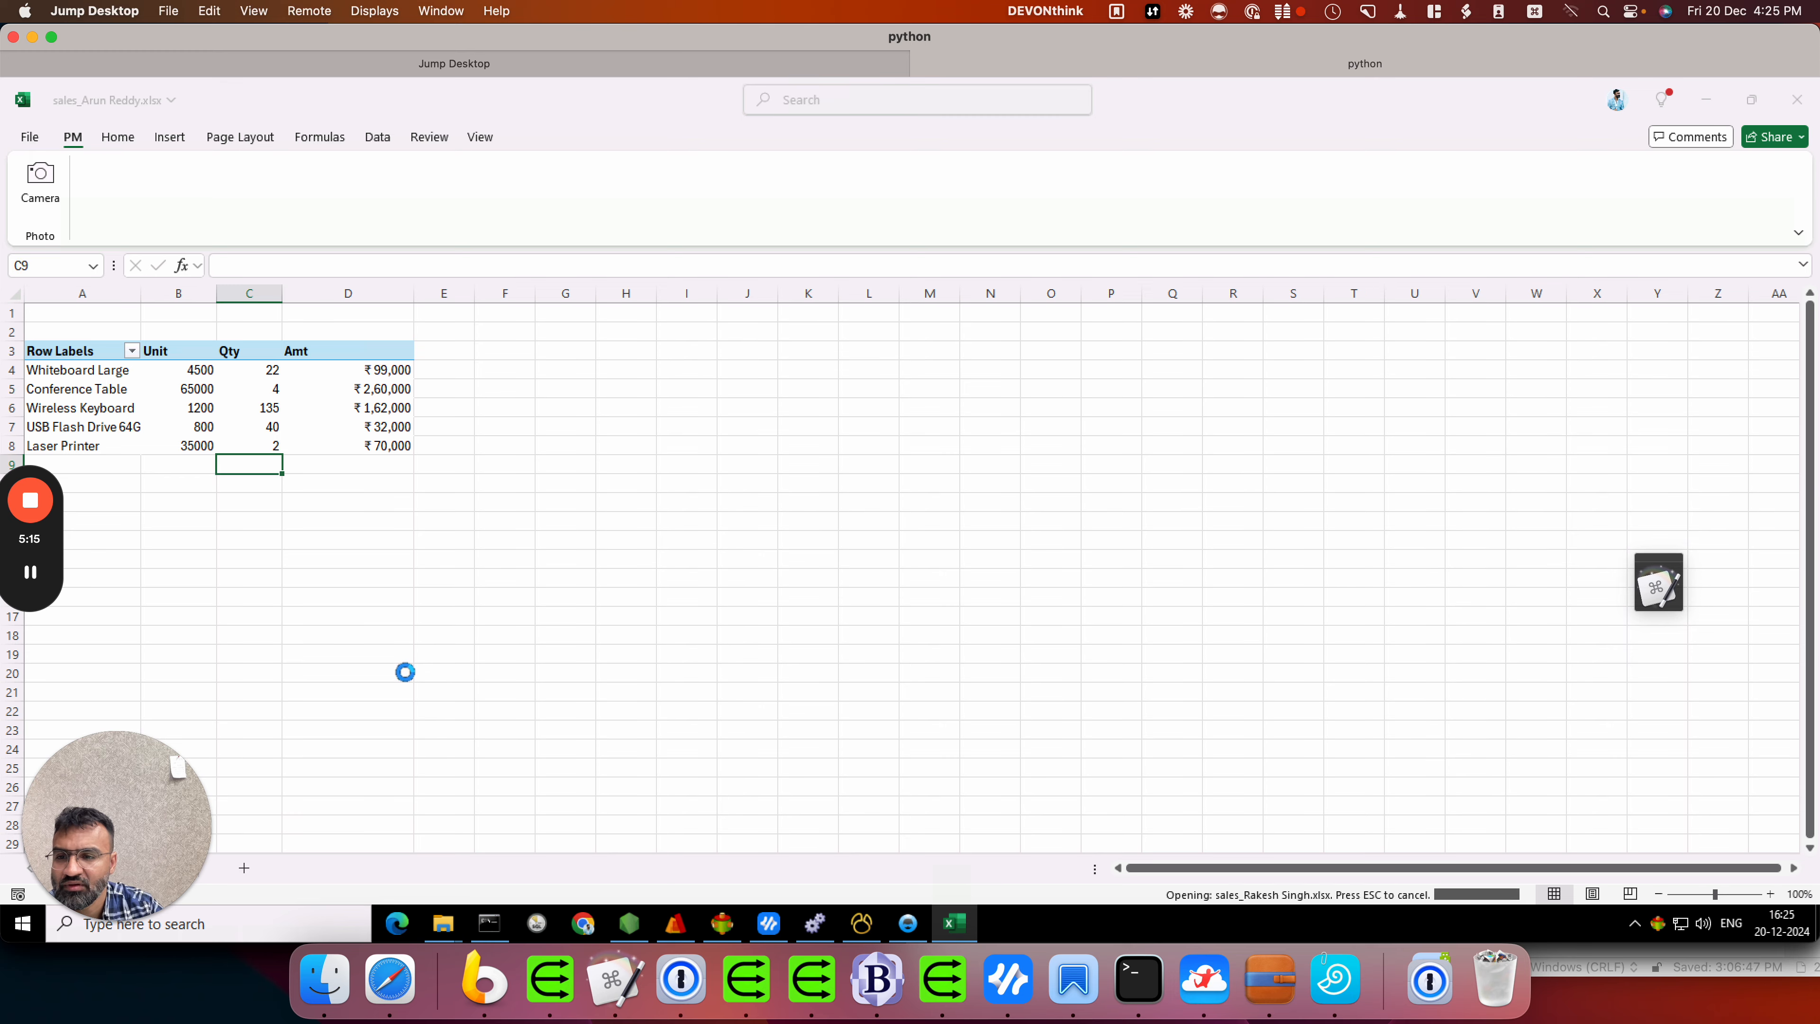
left_click_drag(178, 769, 1173, 598)
right_click(164, 876)
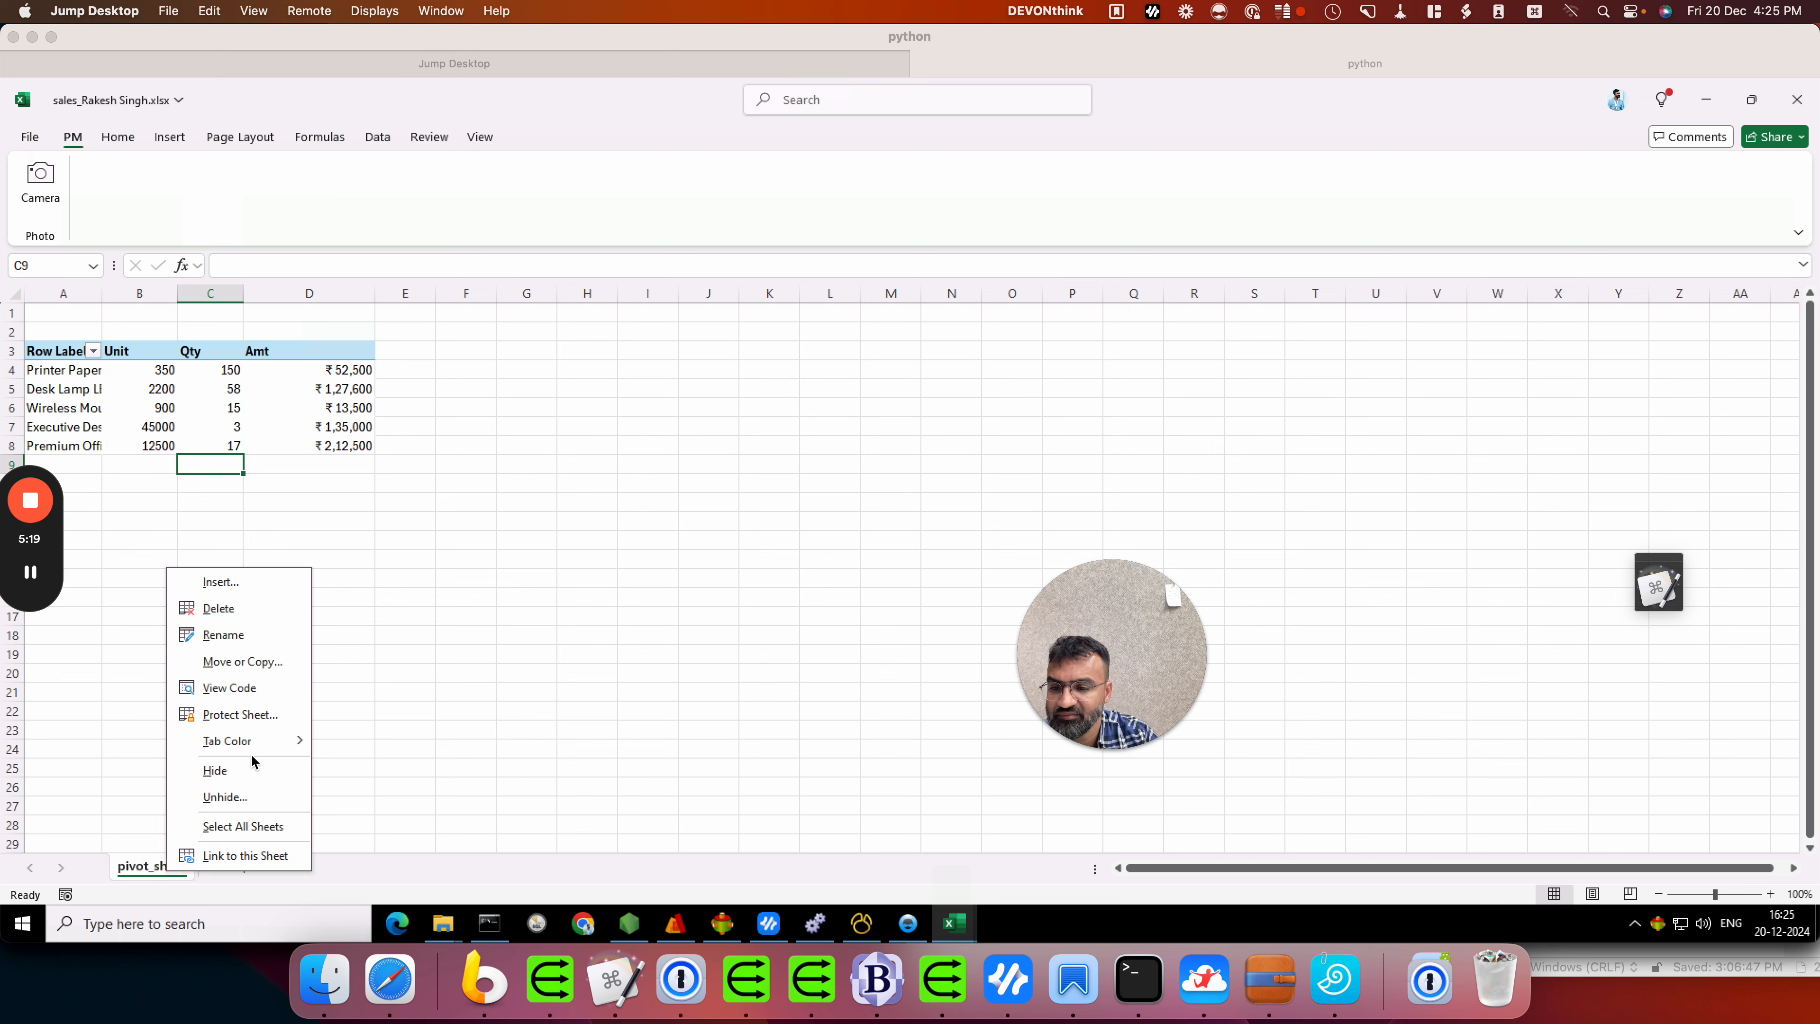
left_click(249, 802)
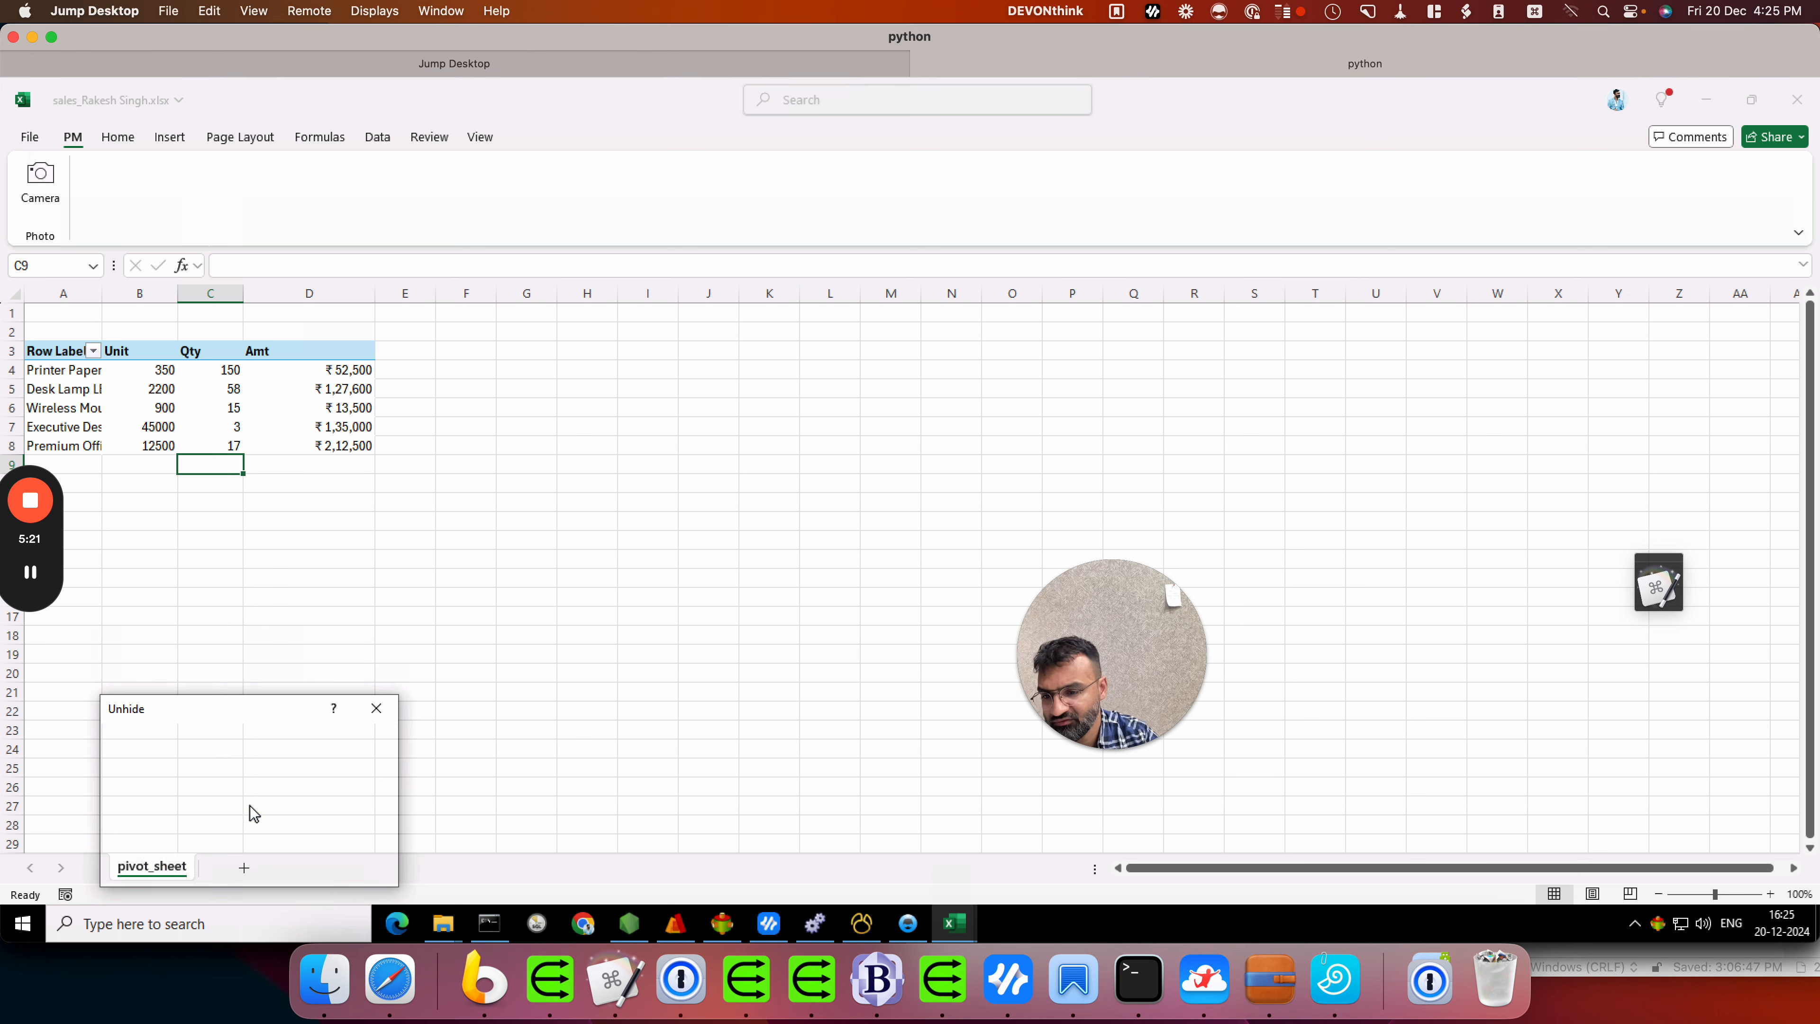
left_click(268, 867)
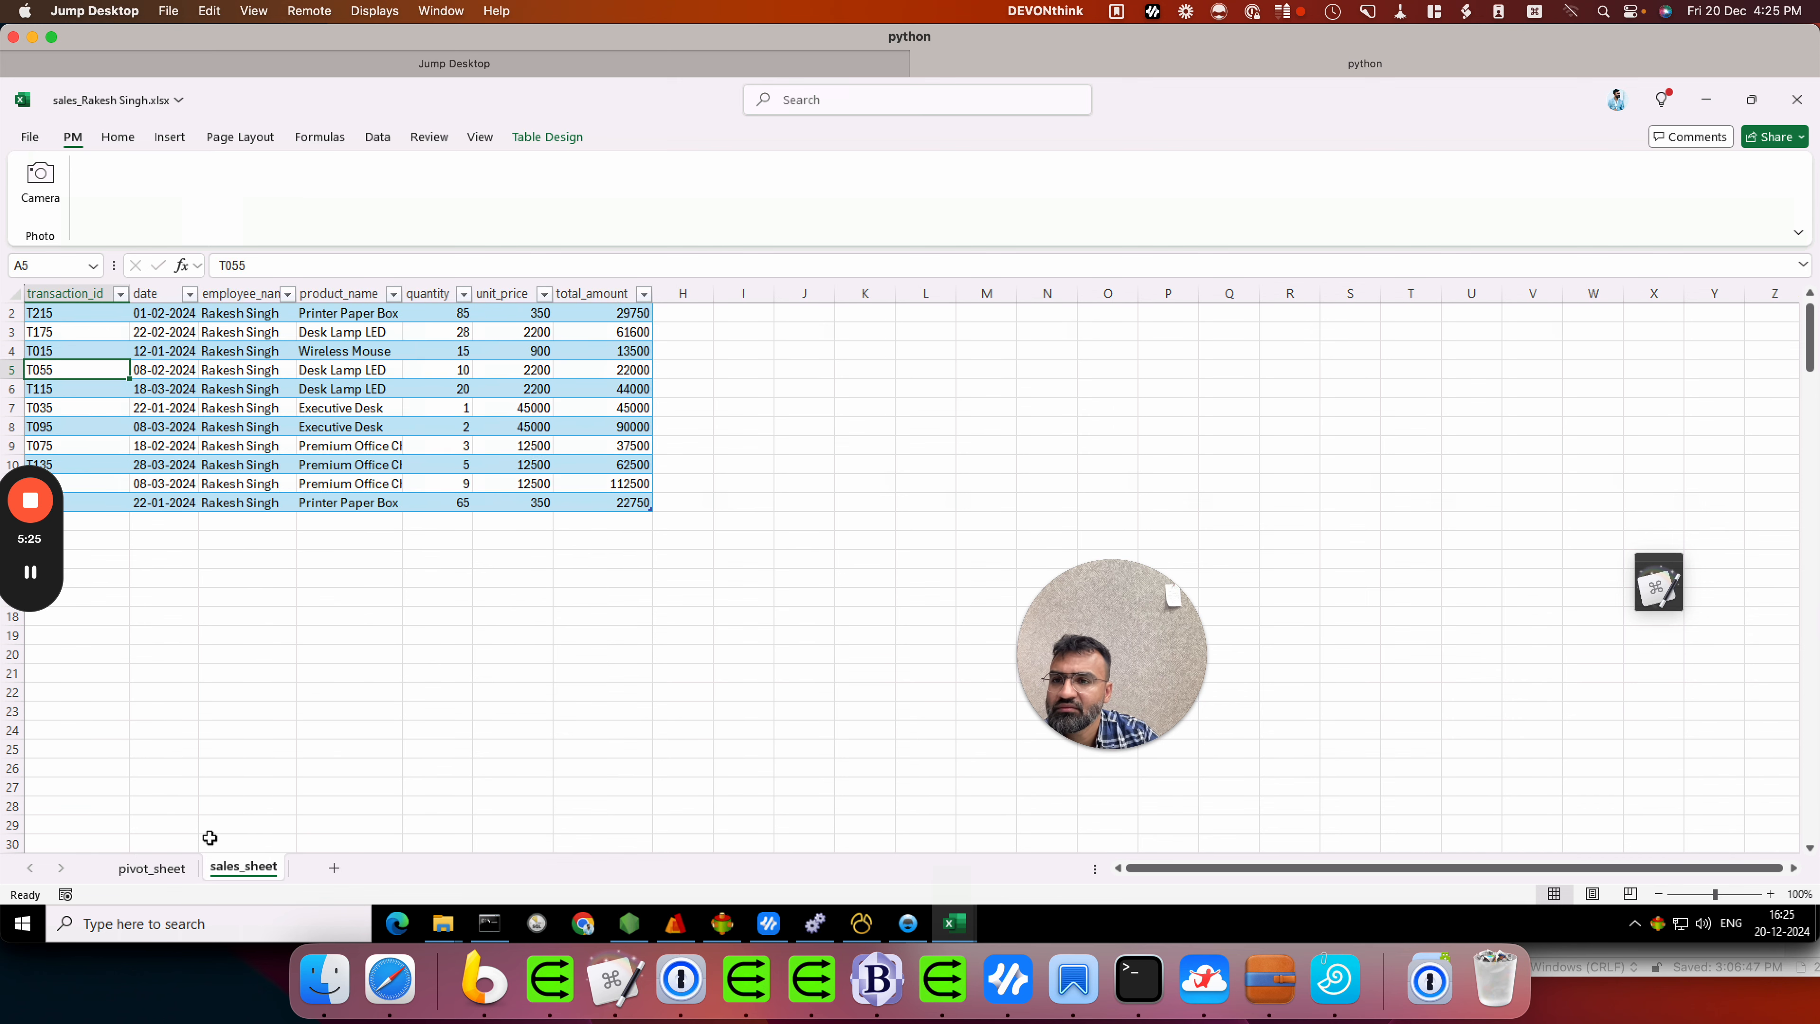
Step: Check the employee and product names in sales_sheet, discard that workbook's changes, and close both salesman workbooks
left_click(258, 315)
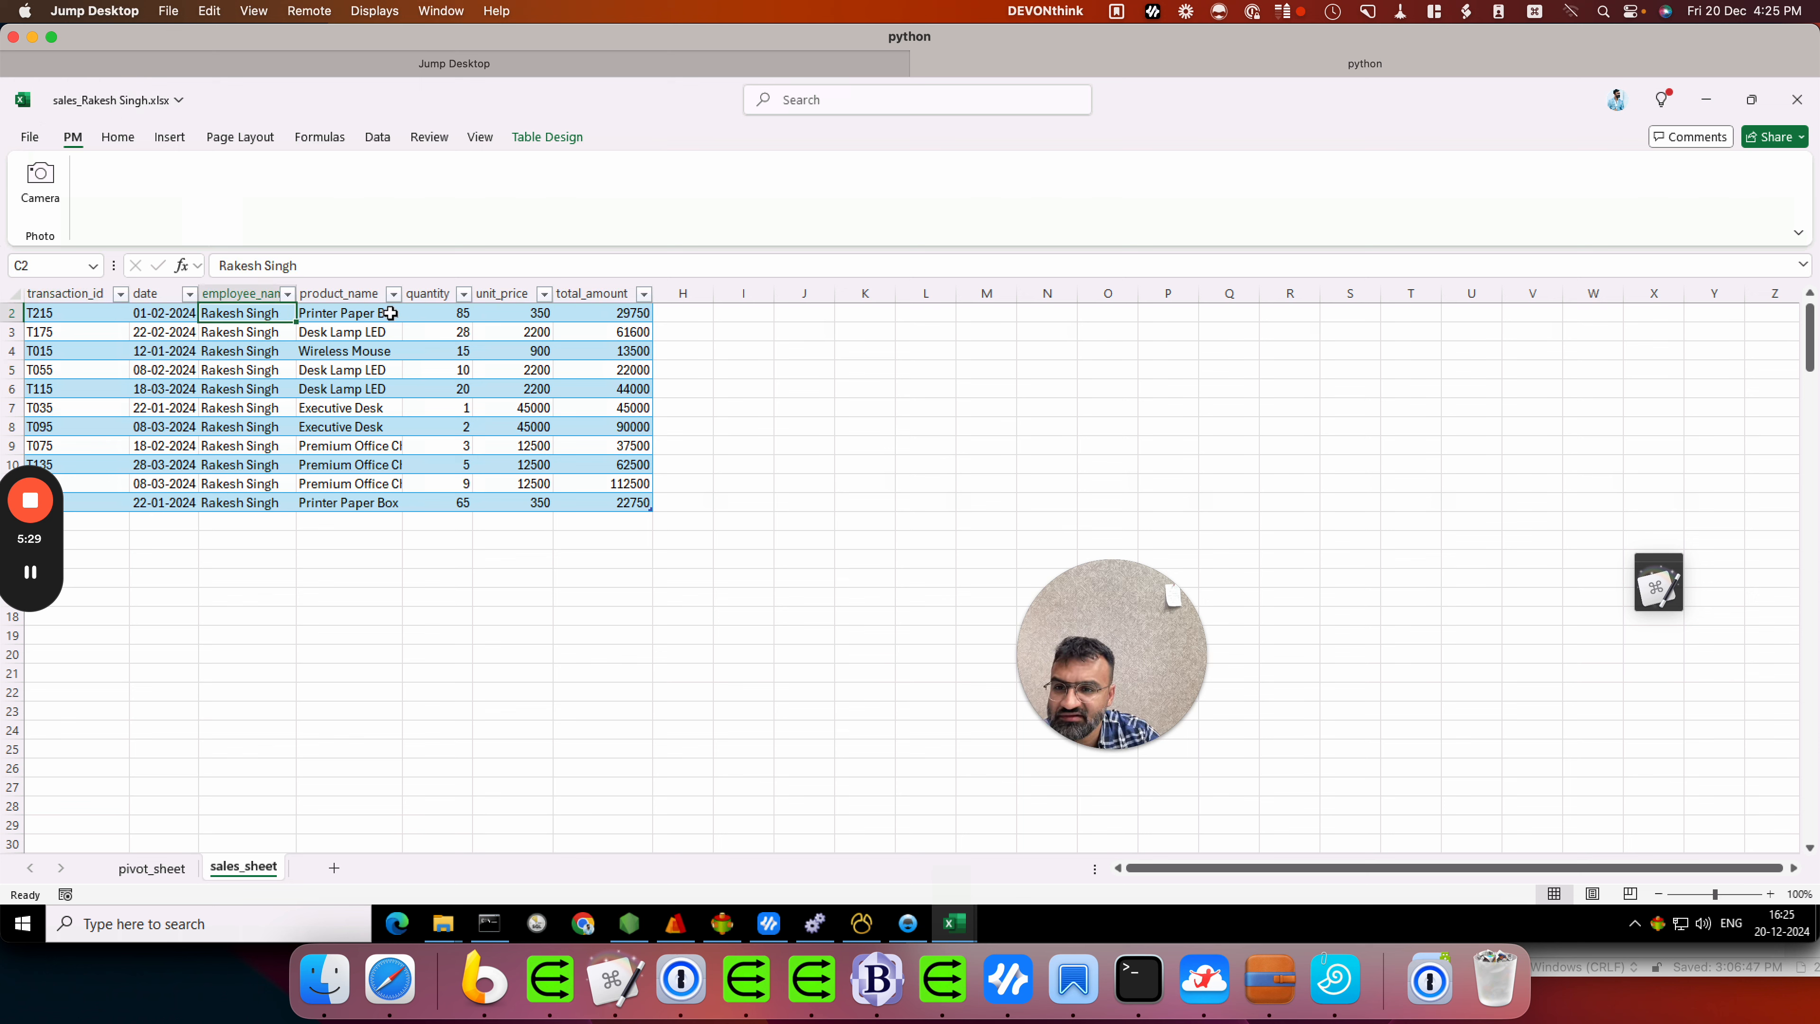
left_click_drag(354, 315, 371, 500)
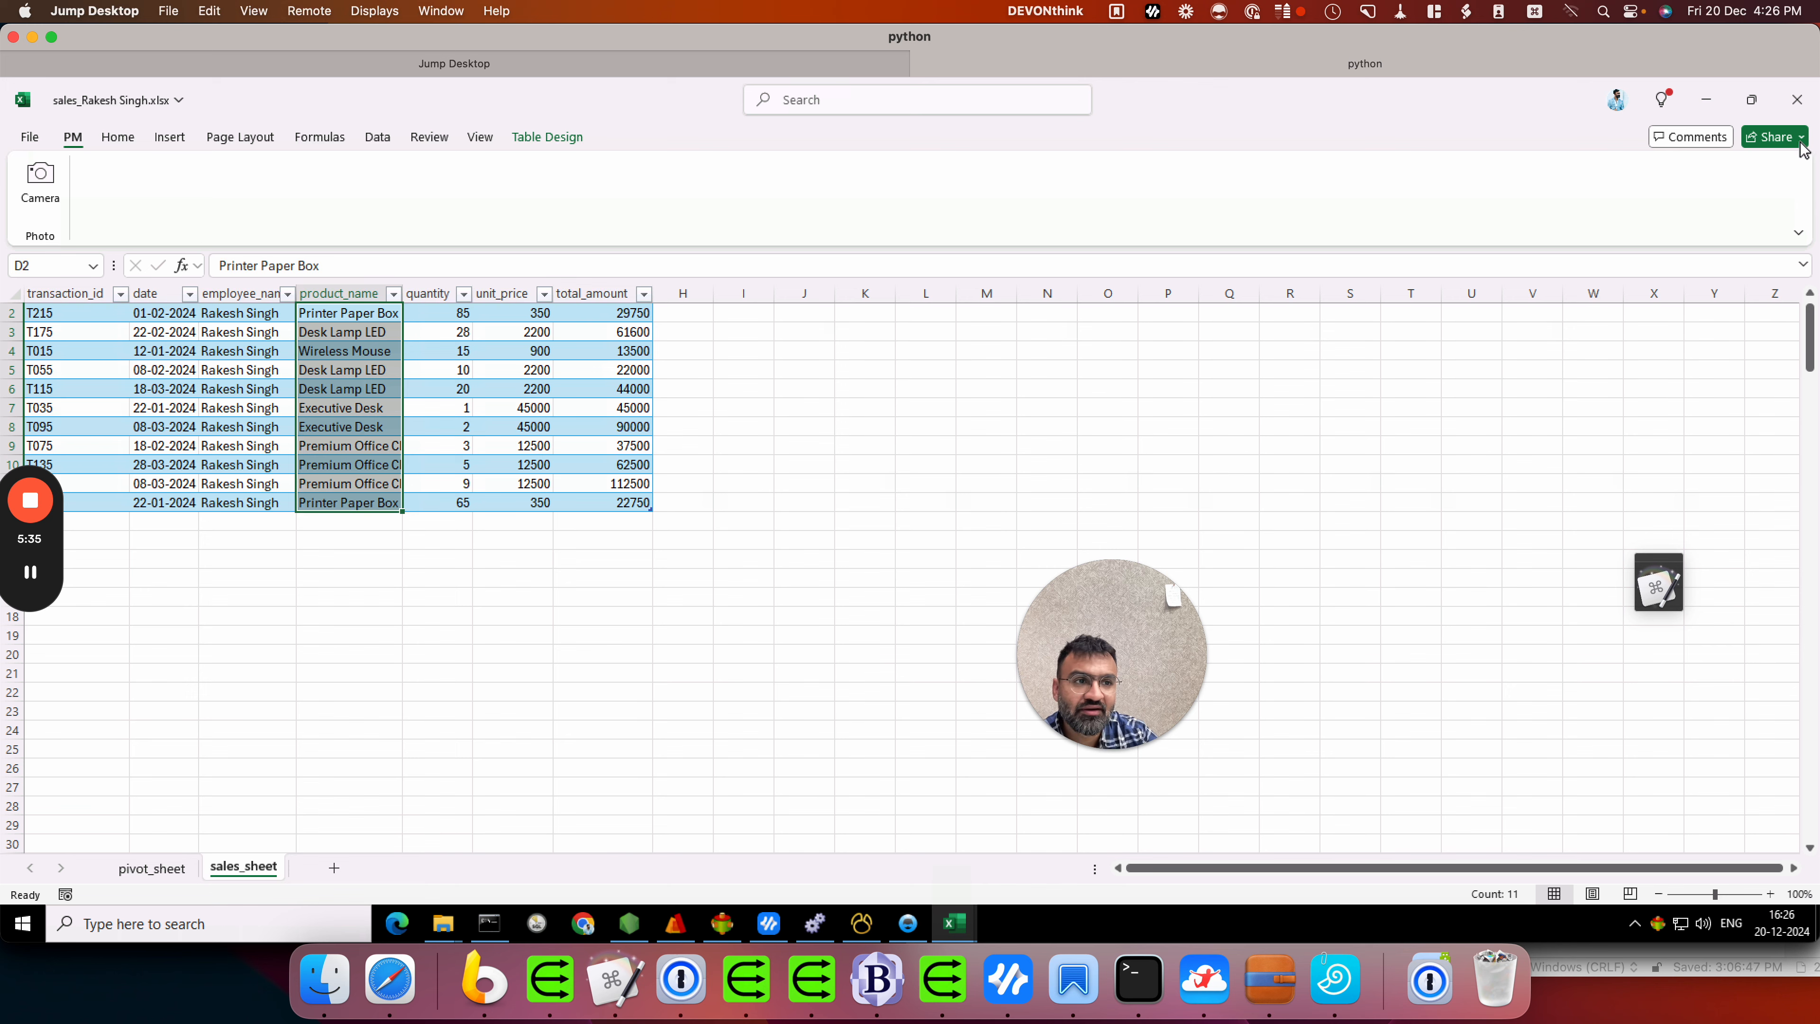
left_click(1797, 99)
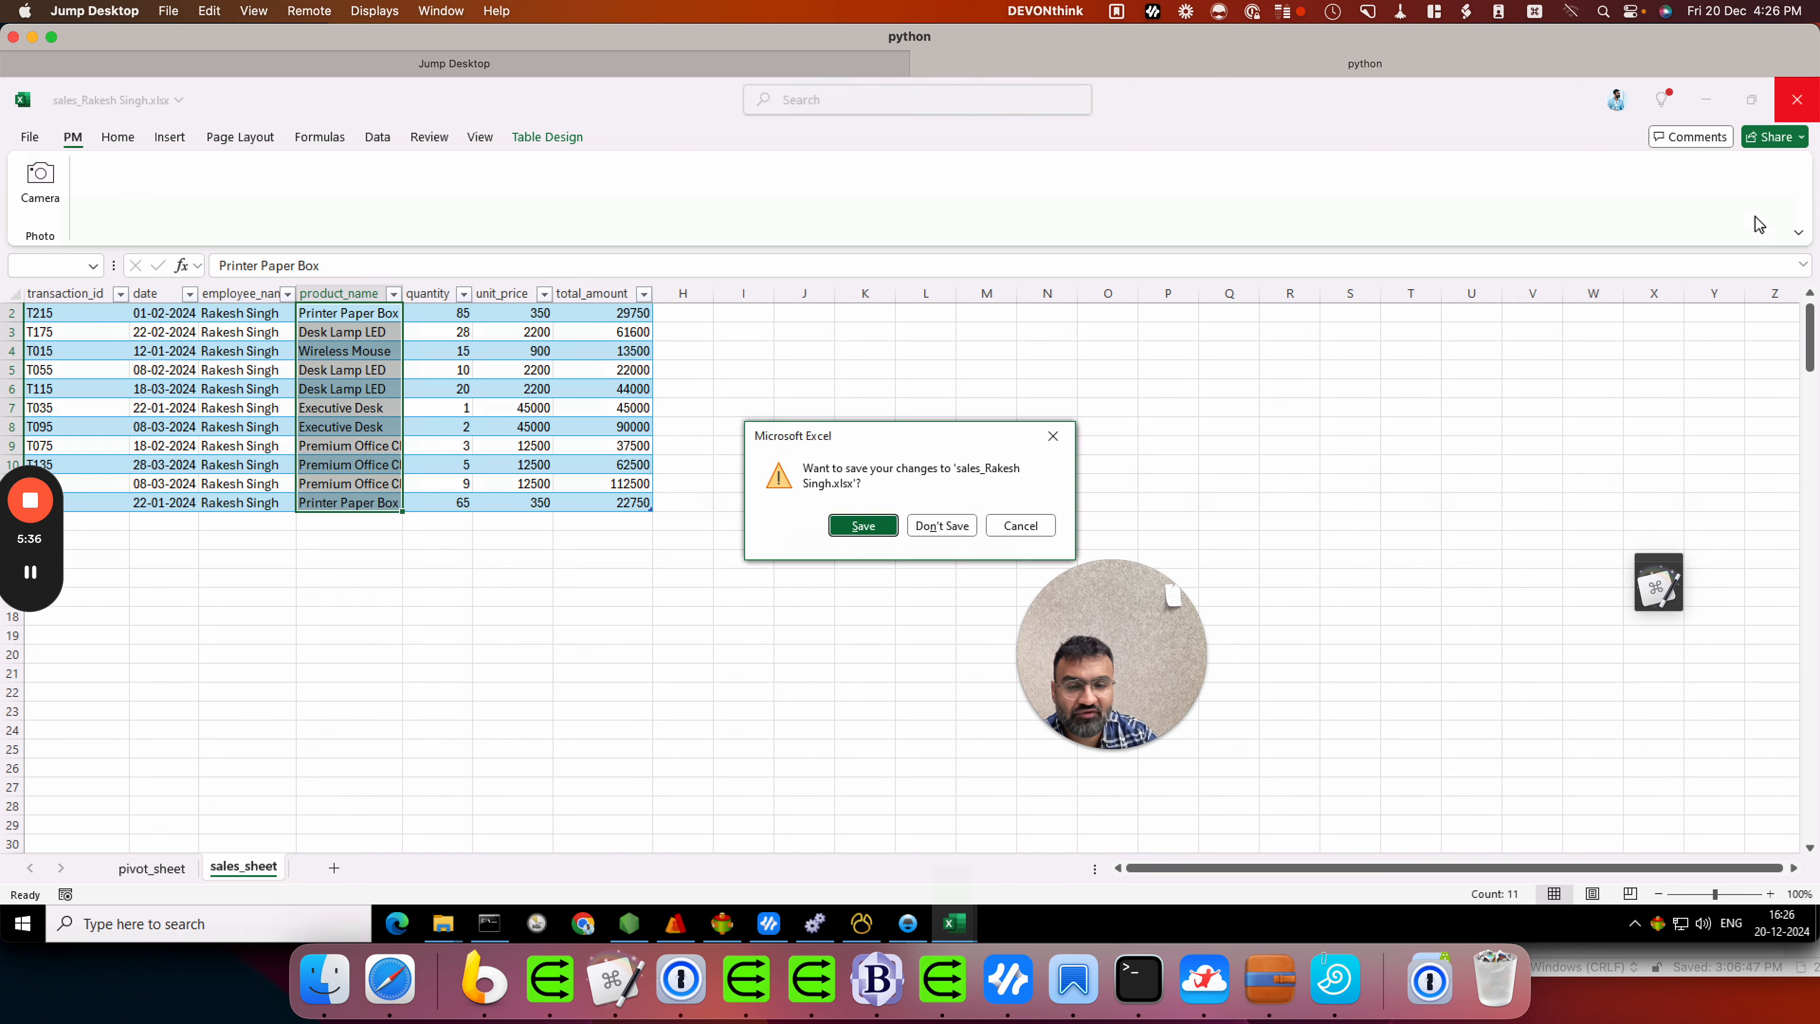
left_click(915, 520)
left_click(1797, 99)
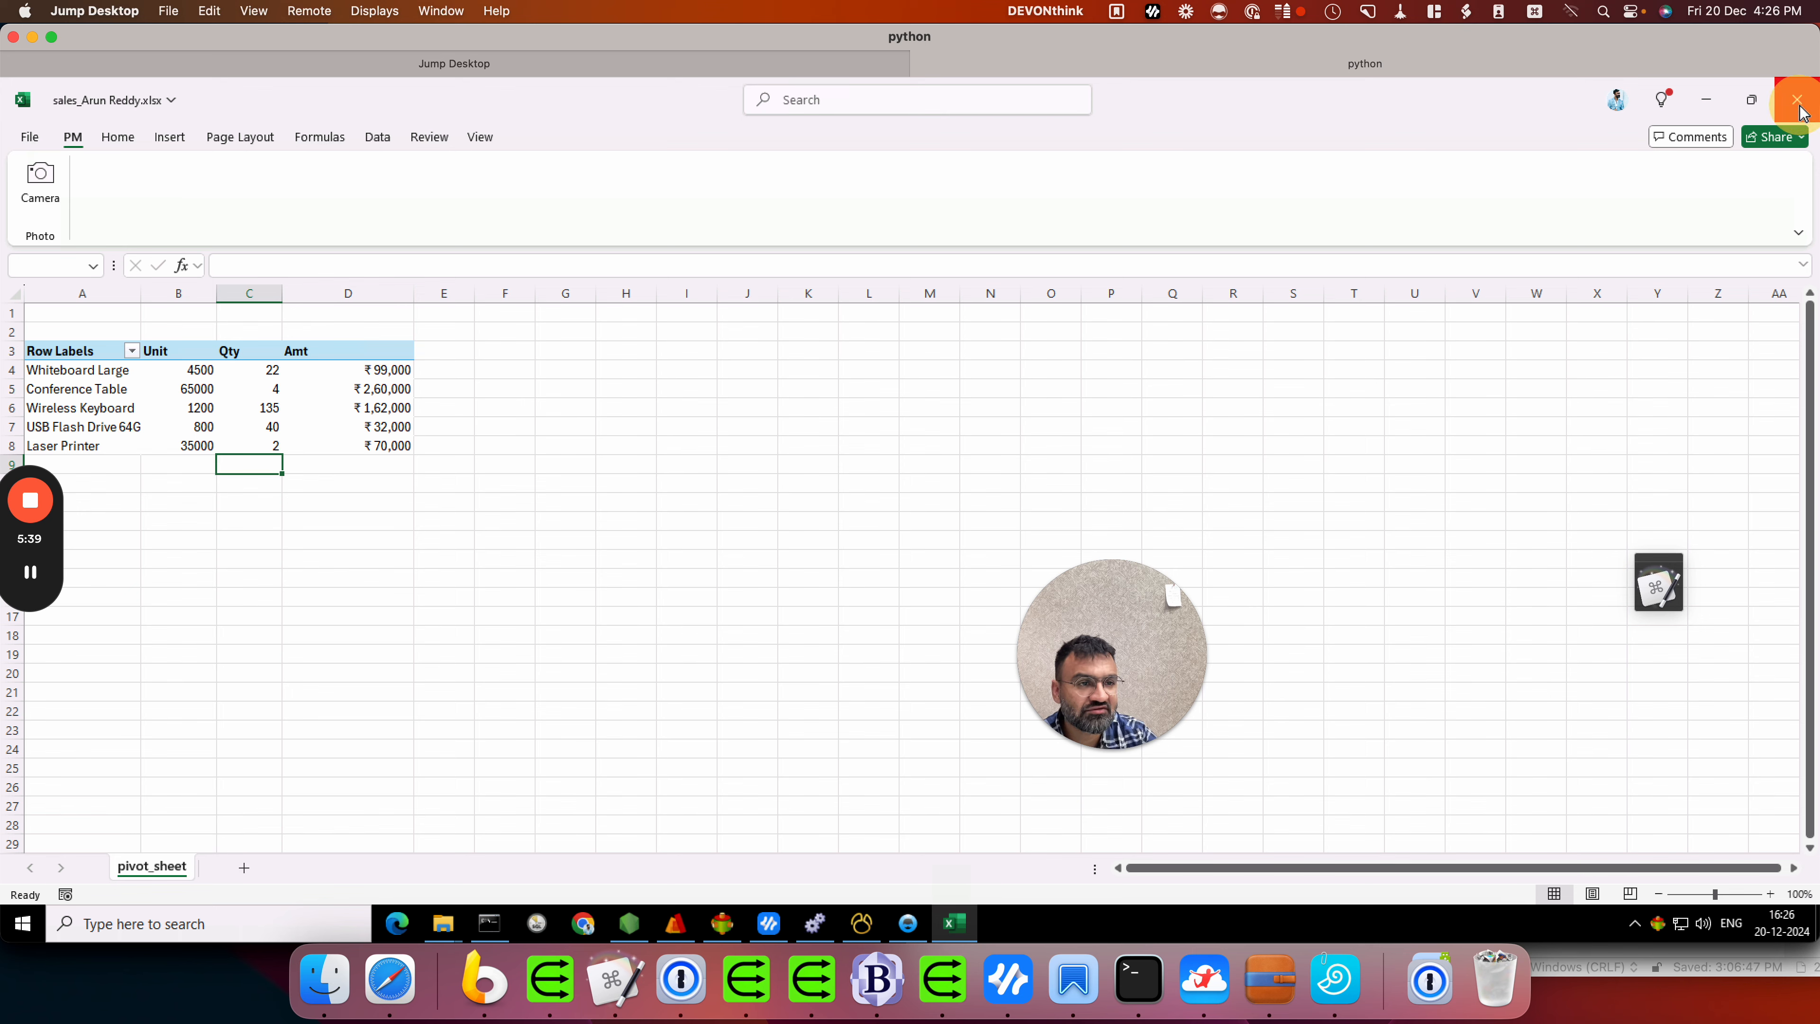